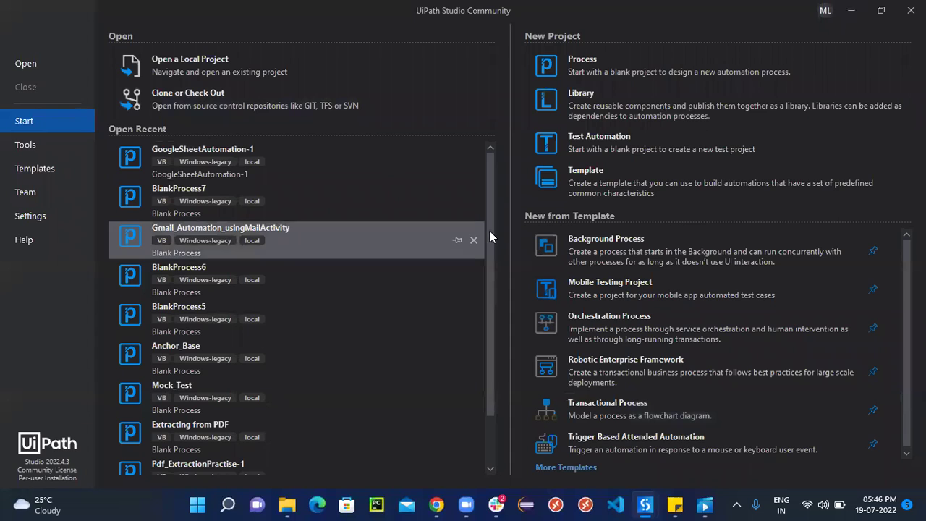
Create a new blank process project named Demo-Google-Sheet with the default location, compatibility and language
drag(491, 231, 490, 197)
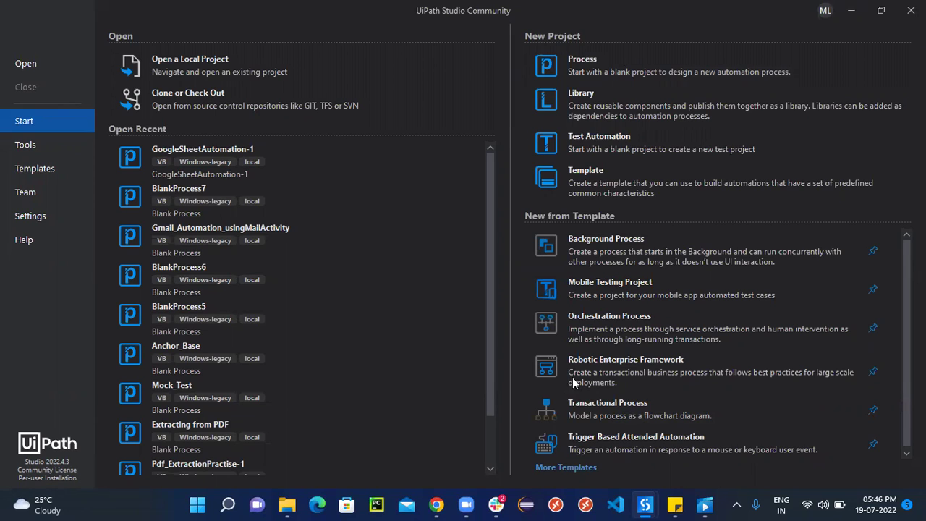
click(599, 73)
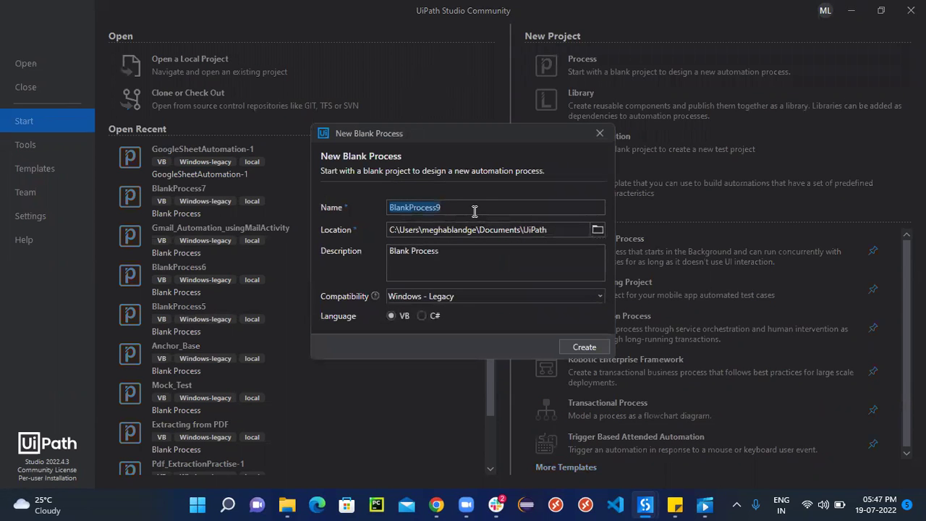
key(BackSpace)
text(Demo-G)
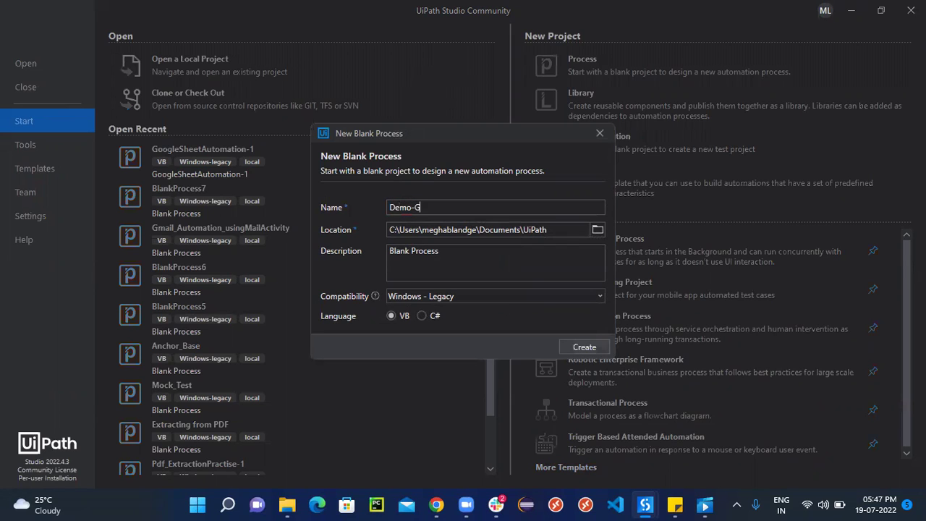
text(oogle-Sheet)
click(583, 346)
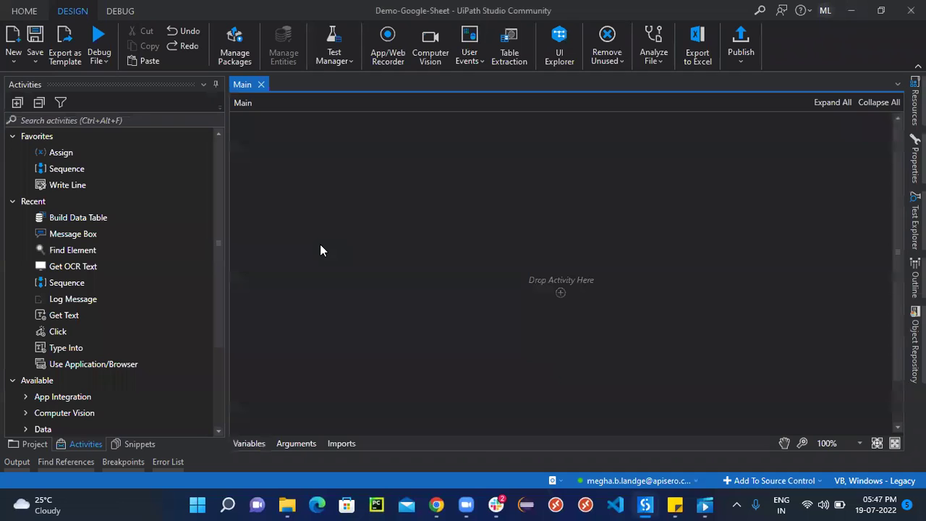
Search the available activities for "Gsuite", shorten the term to "Gsuit", and clear the search
click(224, 249)
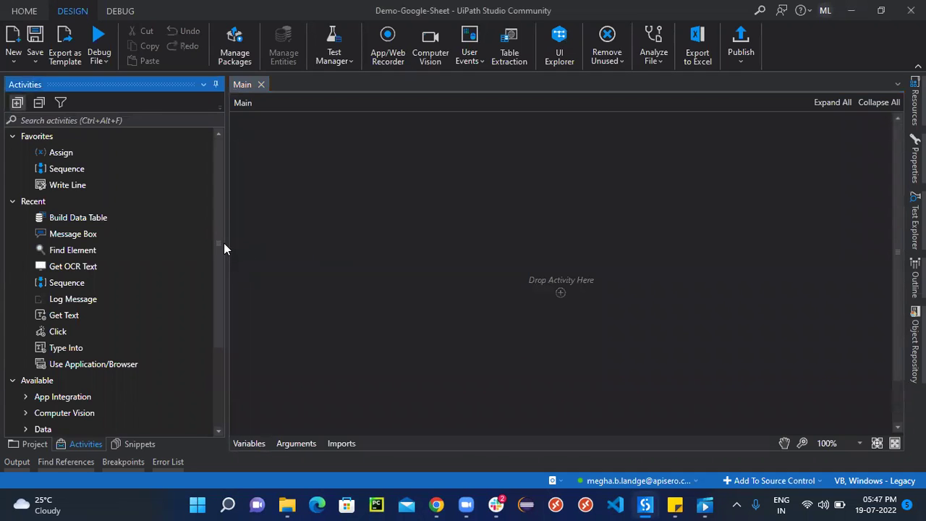
click(130, 120)
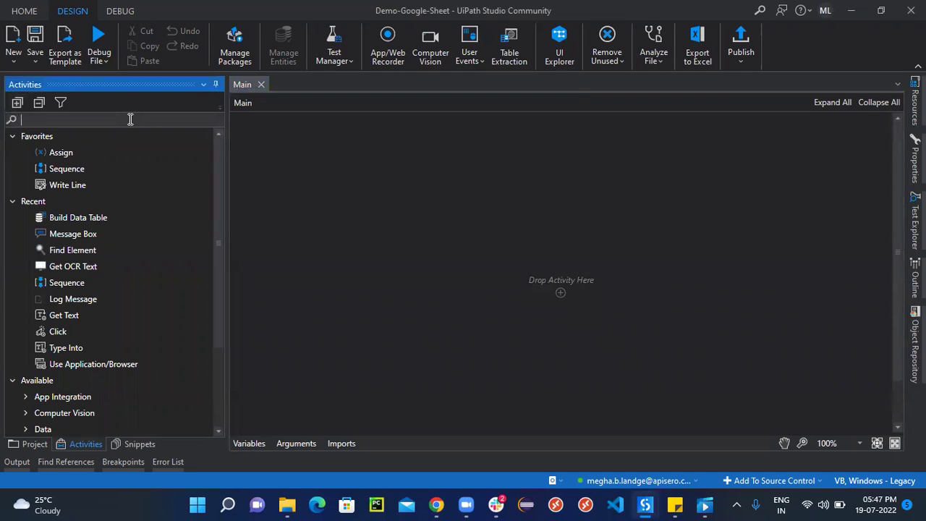
text(G)
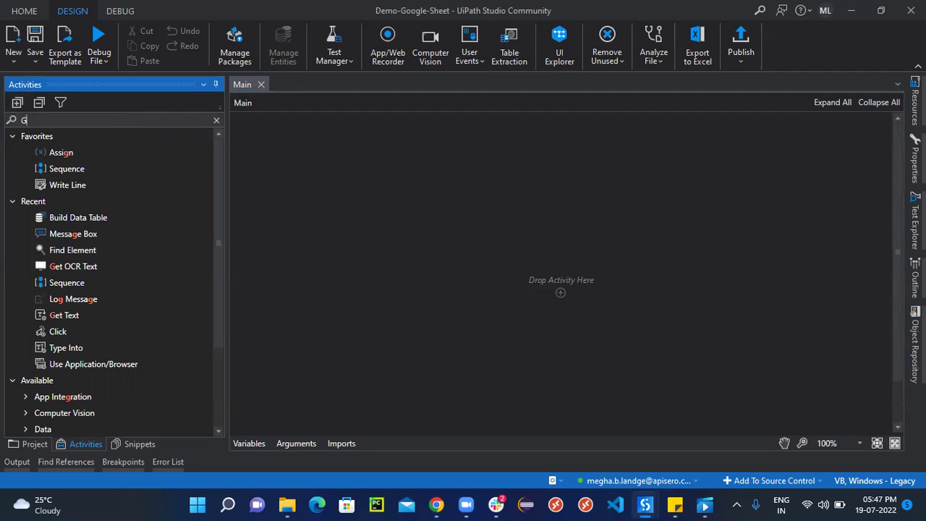
text(suite)
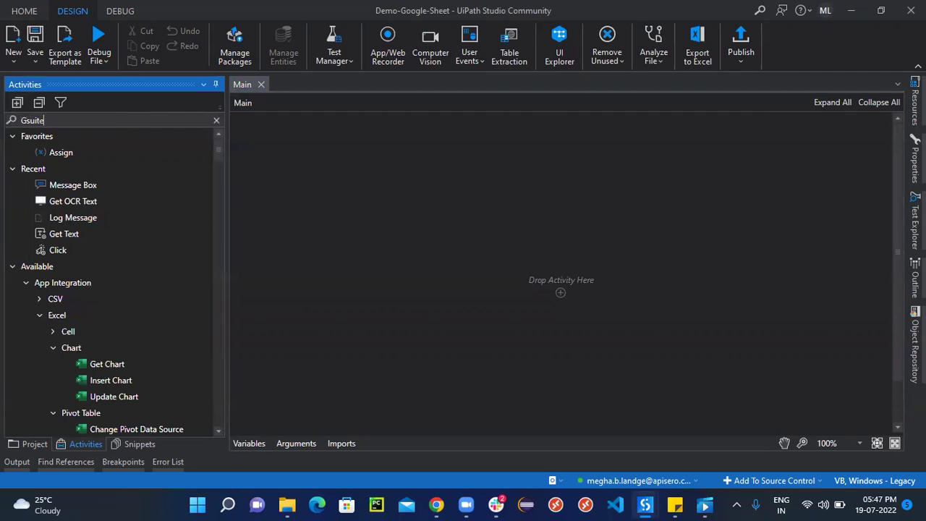
key(BackSpace)
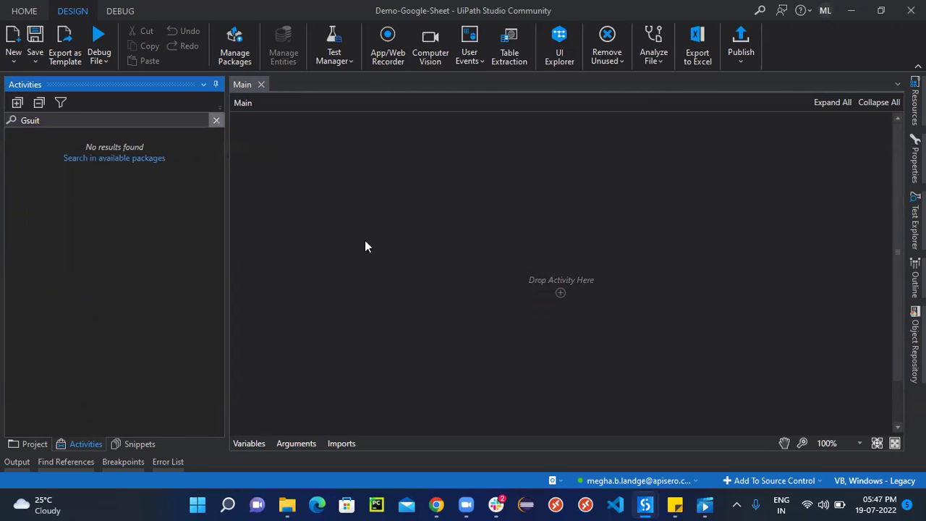
key(Escape)
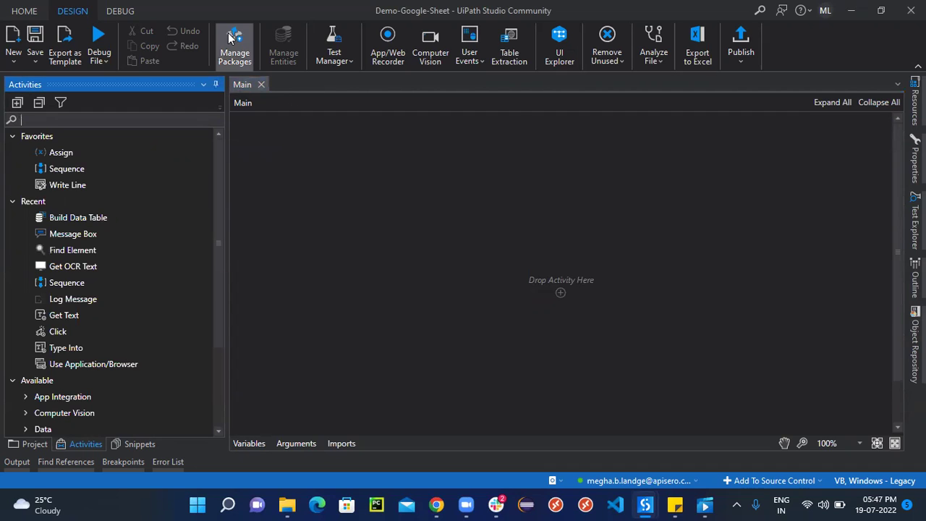
Search all packages for "Gsuit" and install Google Workspace by UiPath, version 1.17.0-preview, into the project
click(227, 55)
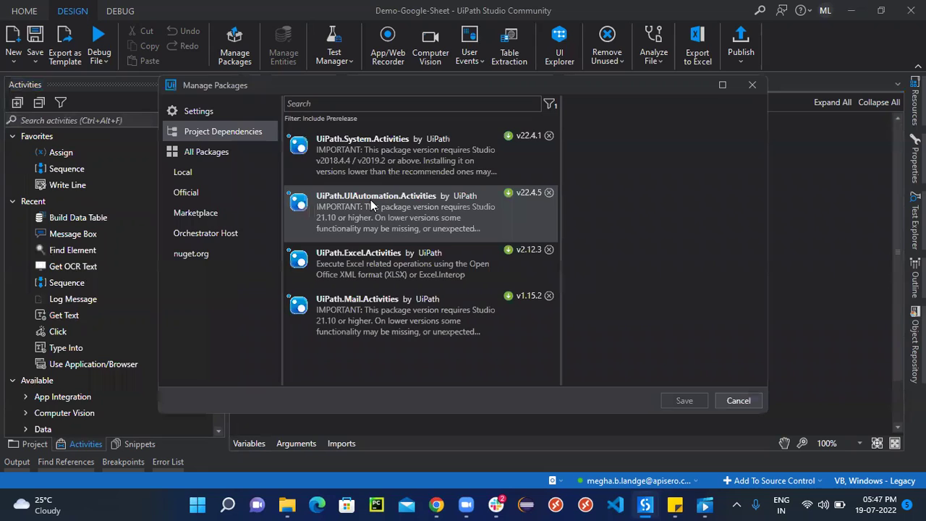
click(216, 153)
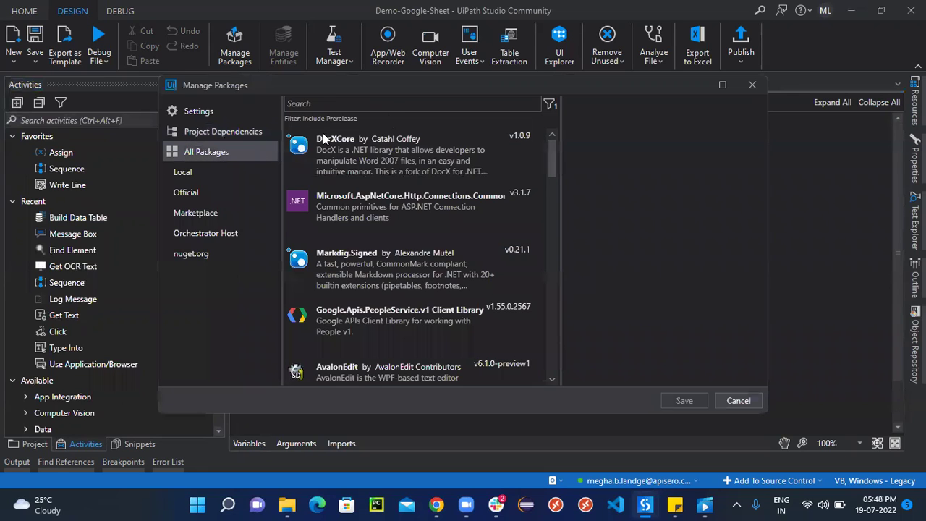
click(390, 99)
text(Gsuit)
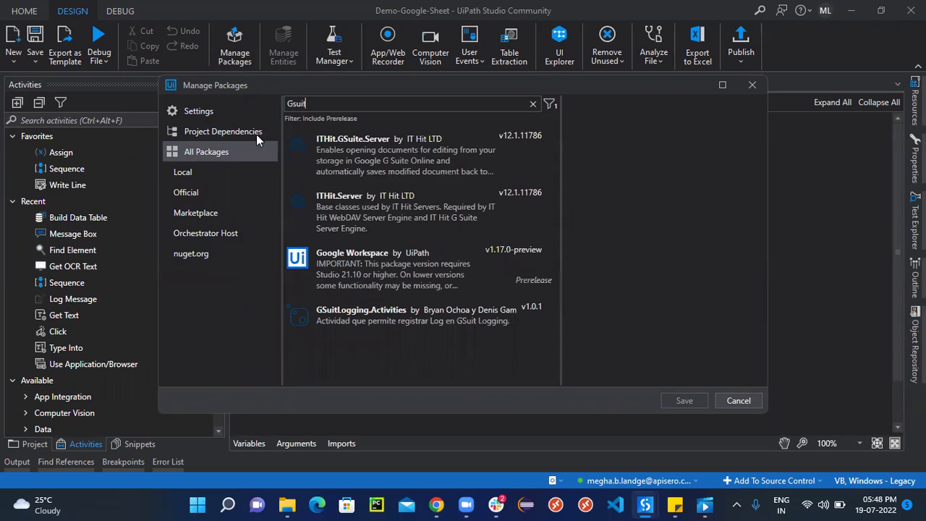
click(369, 259)
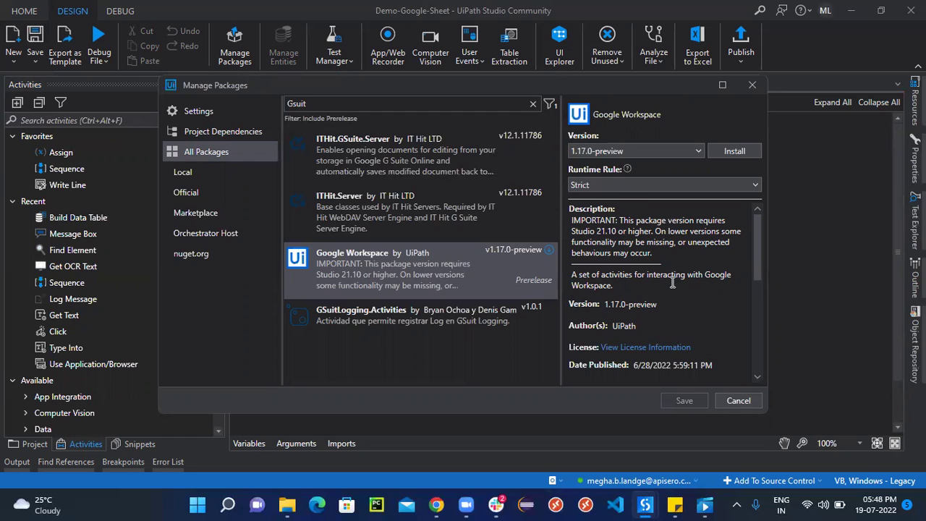
drag(757, 275, 760, 366)
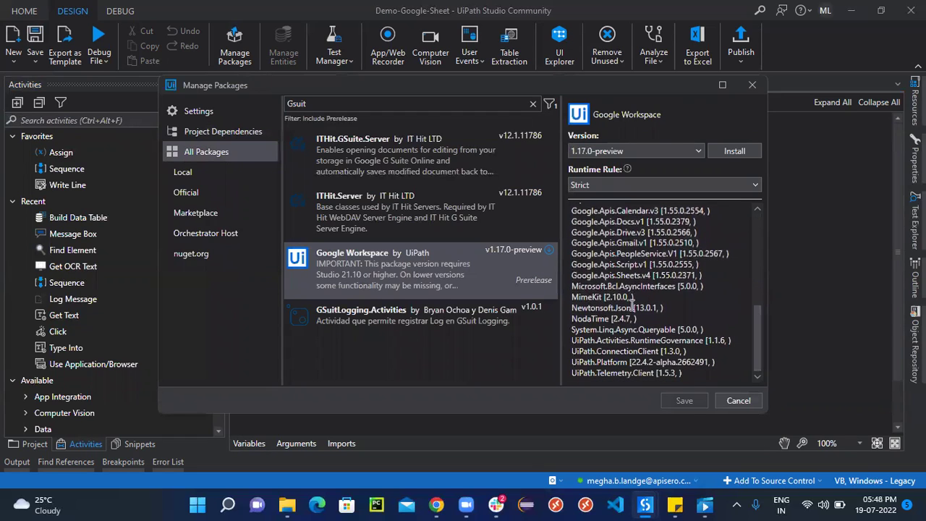
click(726, 153)
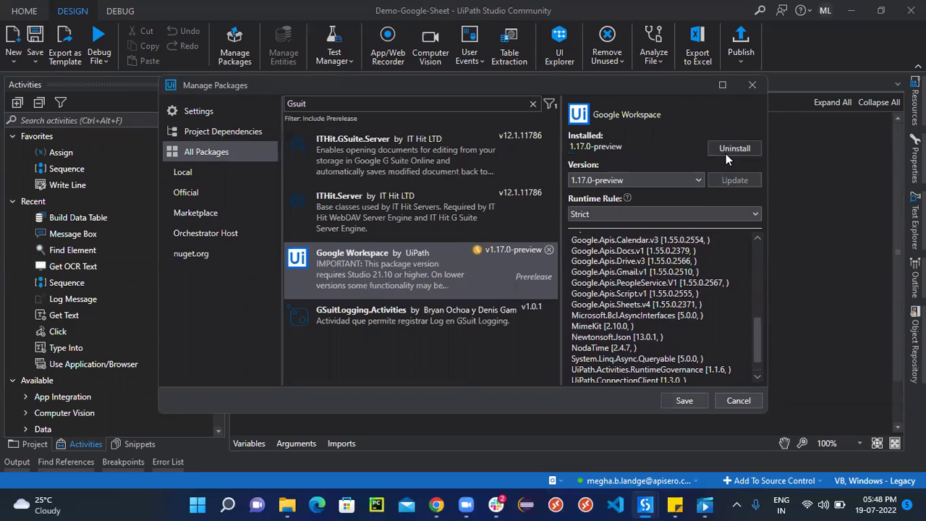
click(693, 403)
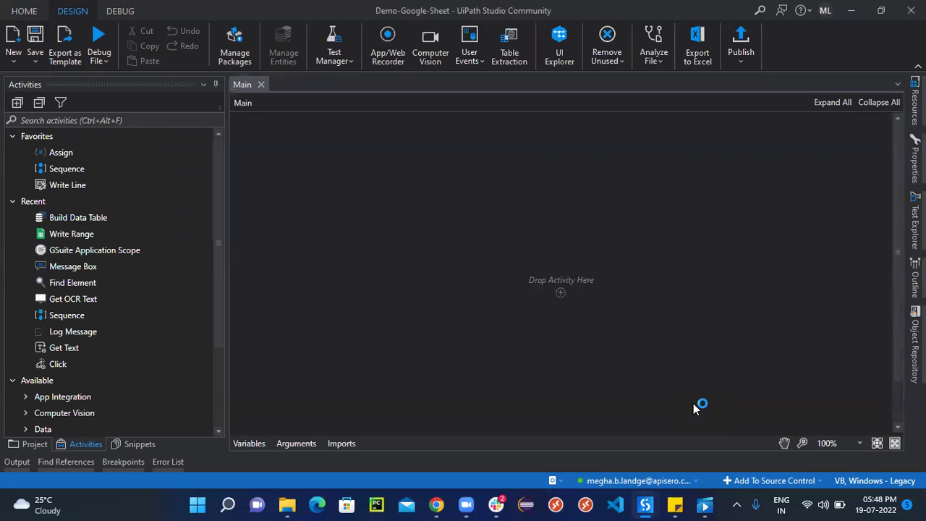
Find the GSuite Application Scope activity by searching for "Gsui" and add it to the empty Main workflow
click(136, 117)
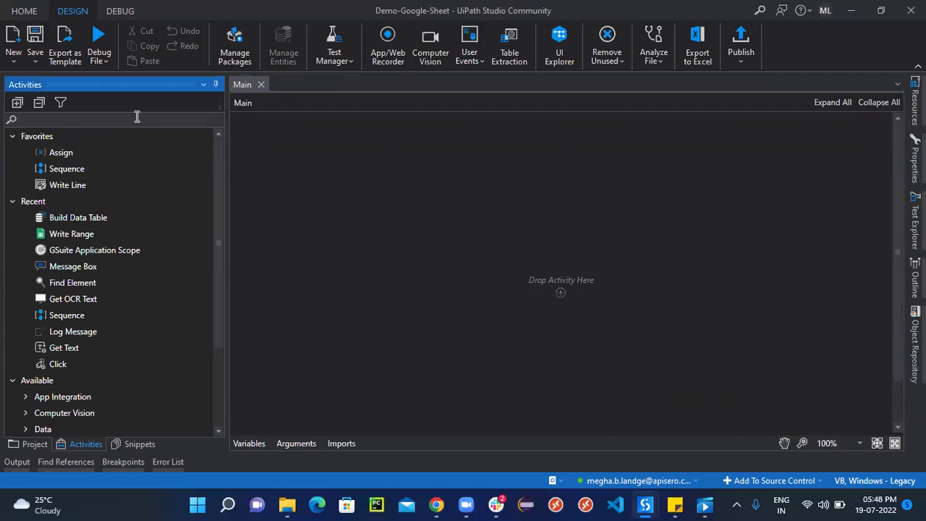
text(G)
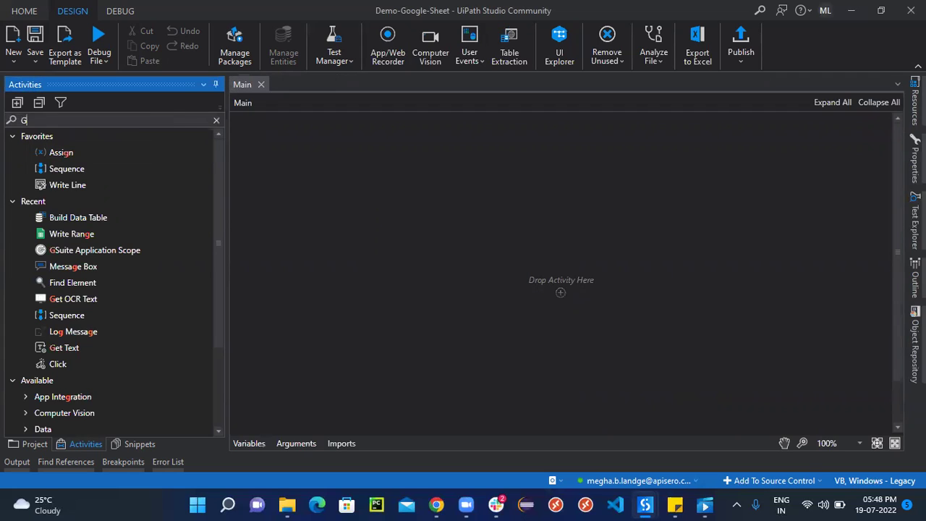
text(sui)
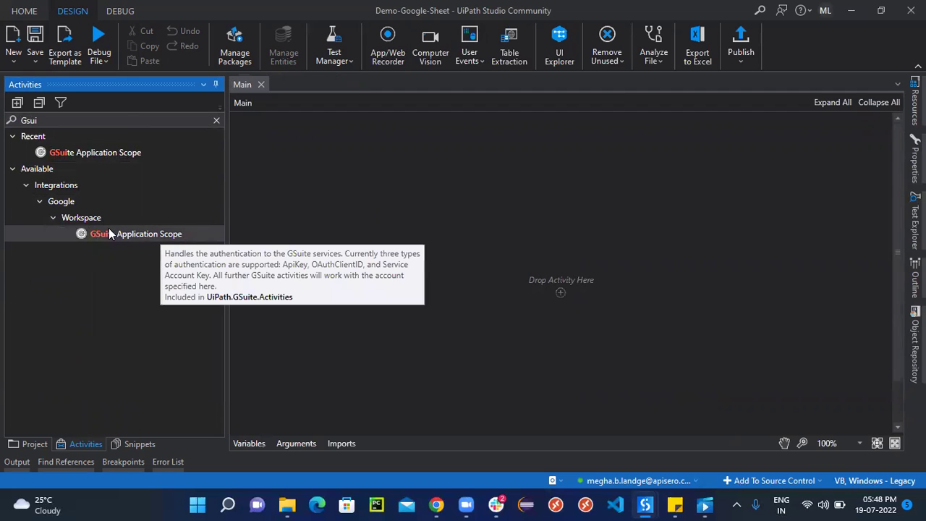
drag(122, 233, 558, 295)
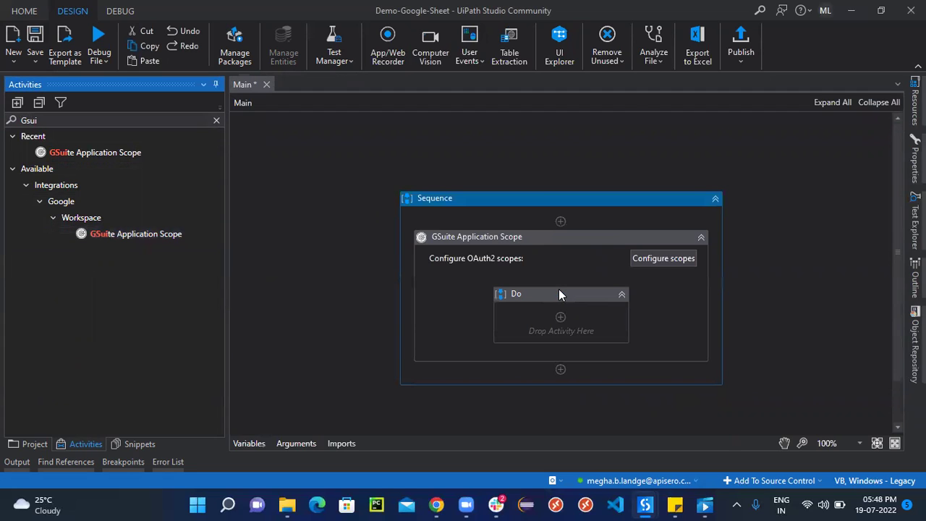
Examine the properties of the GSuite Application Scope activity, widening the property display so the names are readable
click(531, 241)
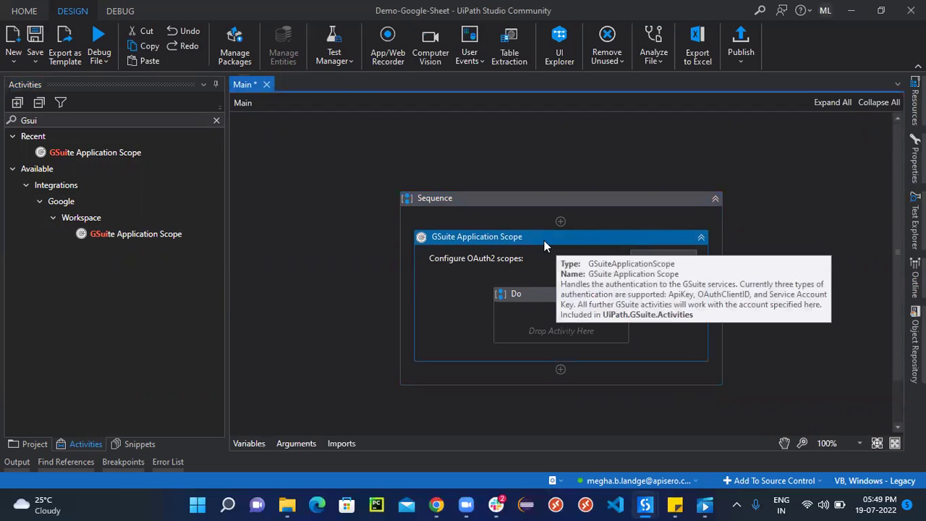
click(915, 160)
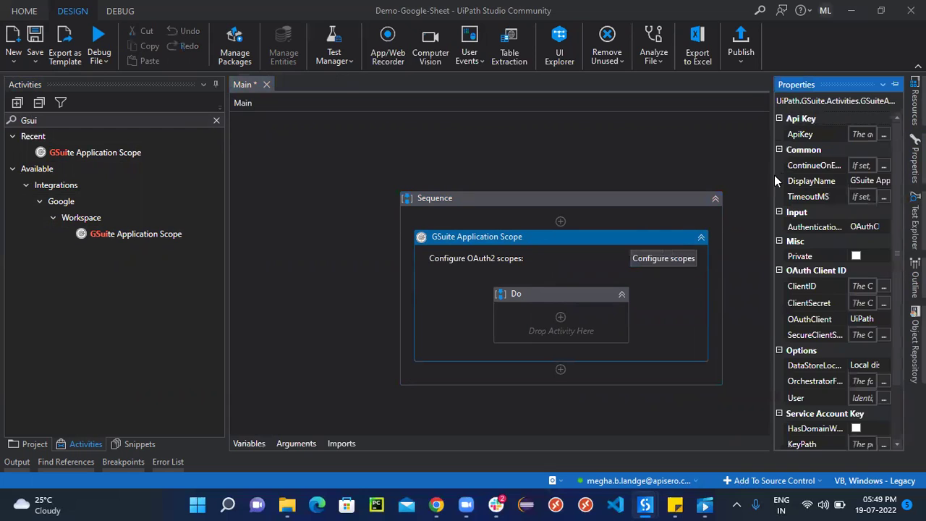
drag(770, 193, 712, 198)
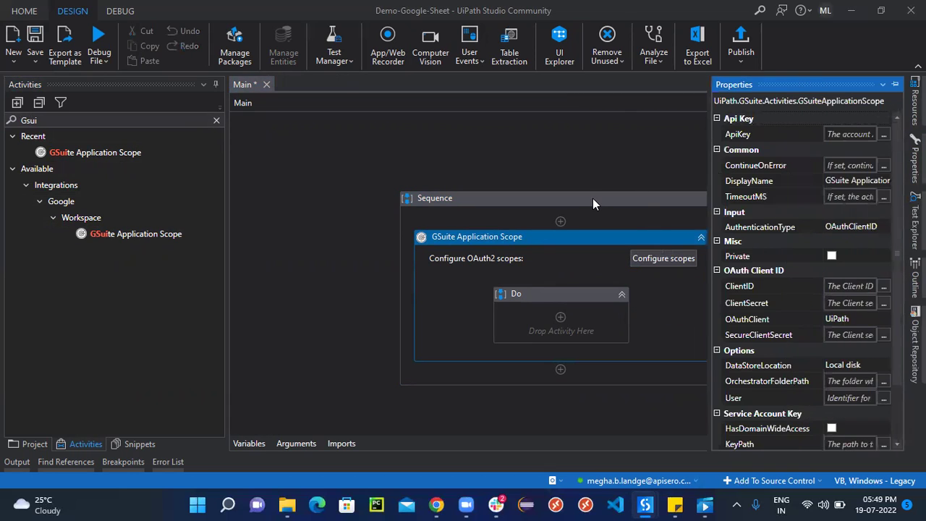
drag(588, 199, 472, 199)
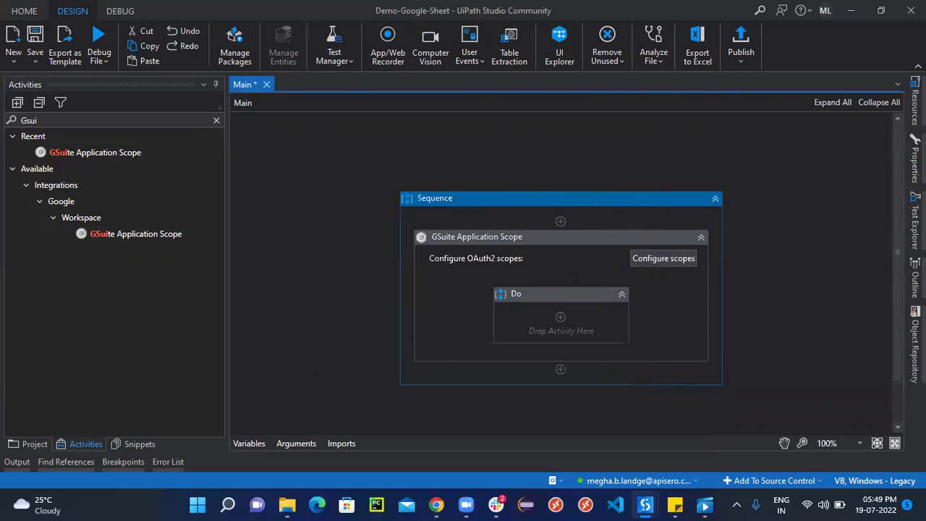
click(915, 159)
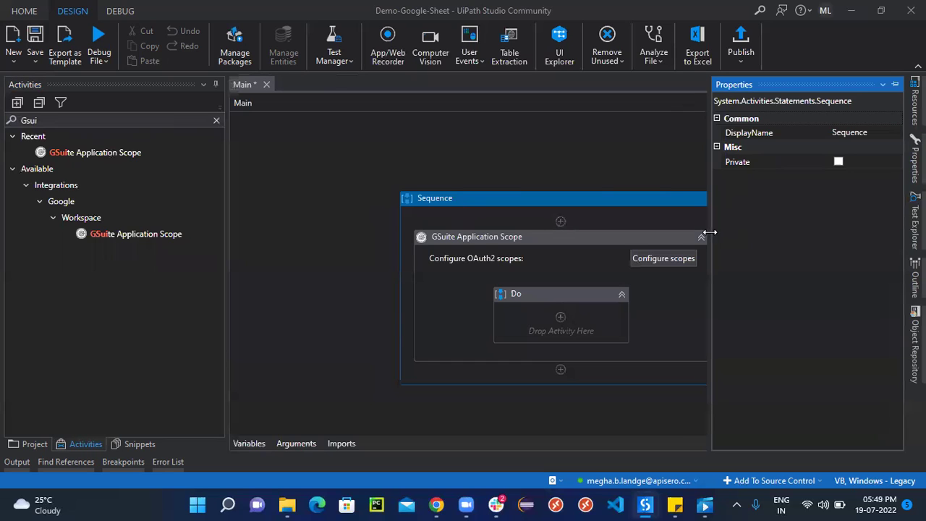
click(568, 244)
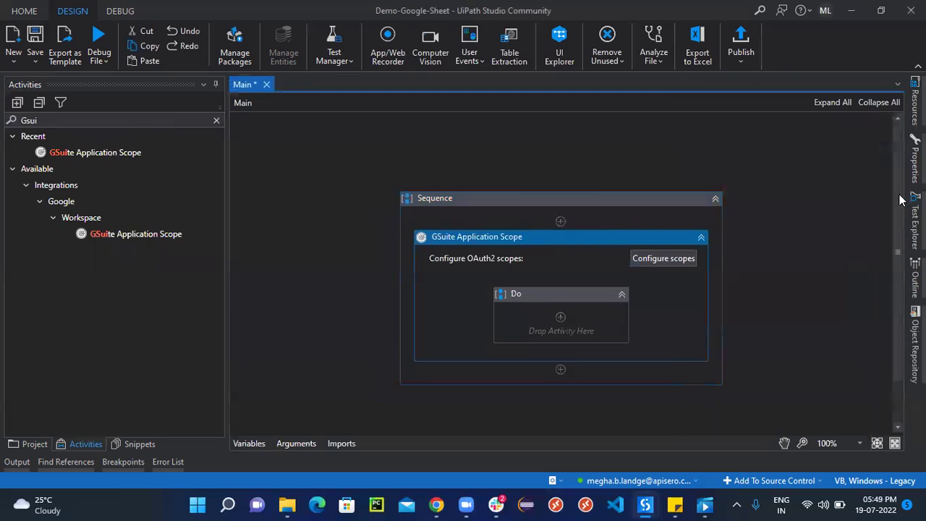
click(915, 160)
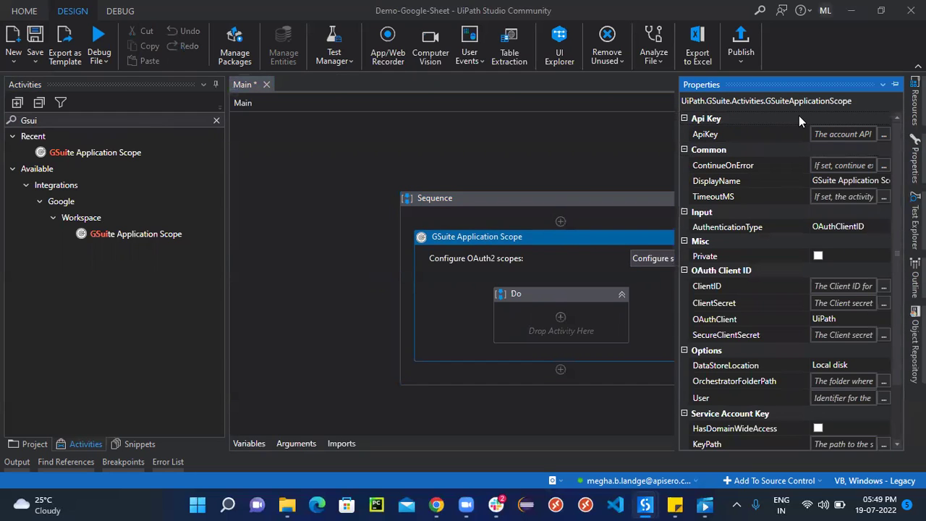
scroll(901, 203, down, 2)
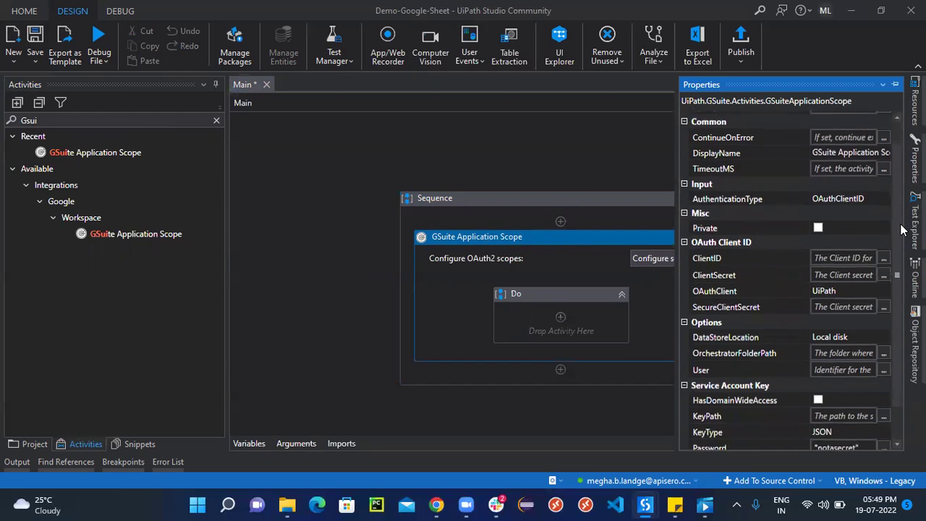
scroll(900, 203, up, 2)
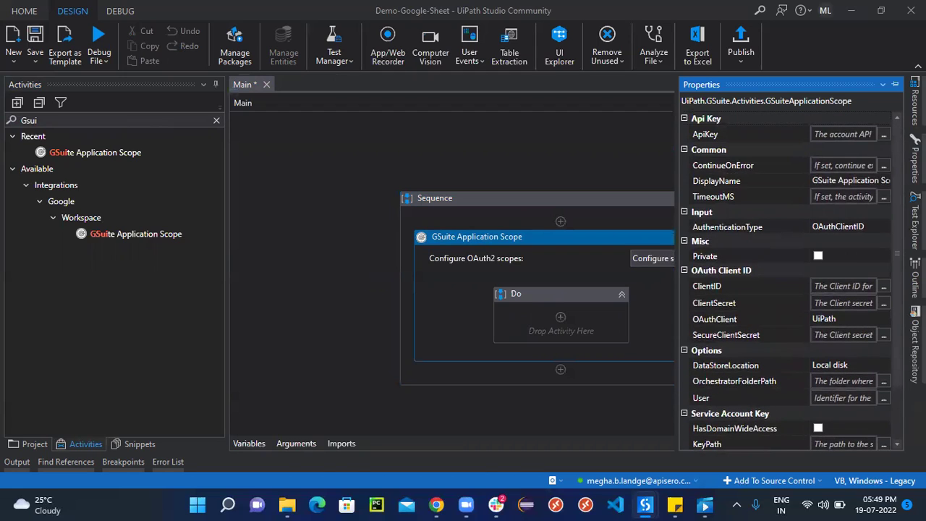
Set the GSuite Application Scope's AuthenticationType to ServiceAccountKey and review the properties it needs
click(887, 229)
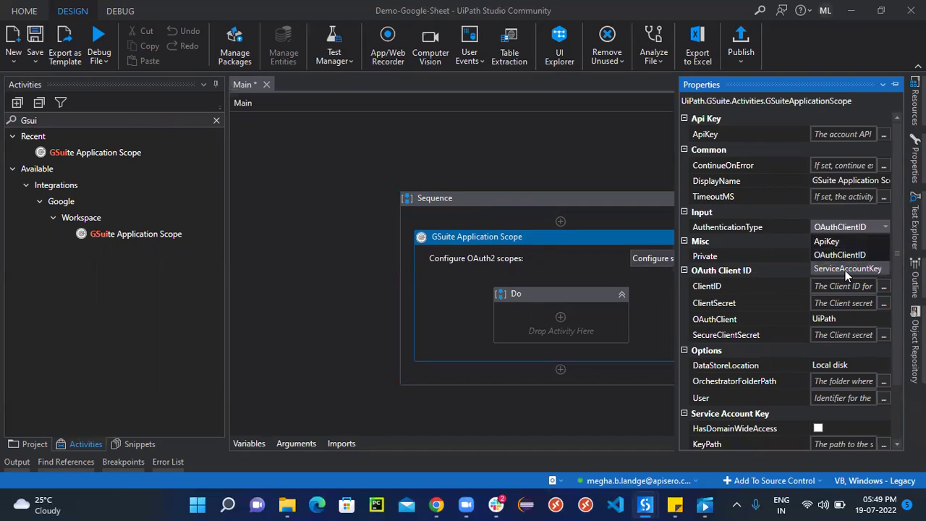
click(847, 269)
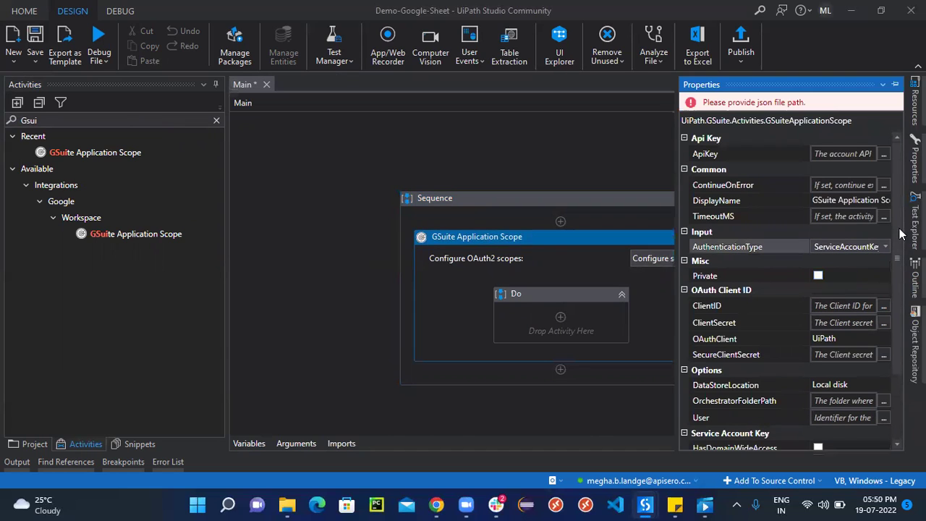
scroll(901, 274, down, 2)
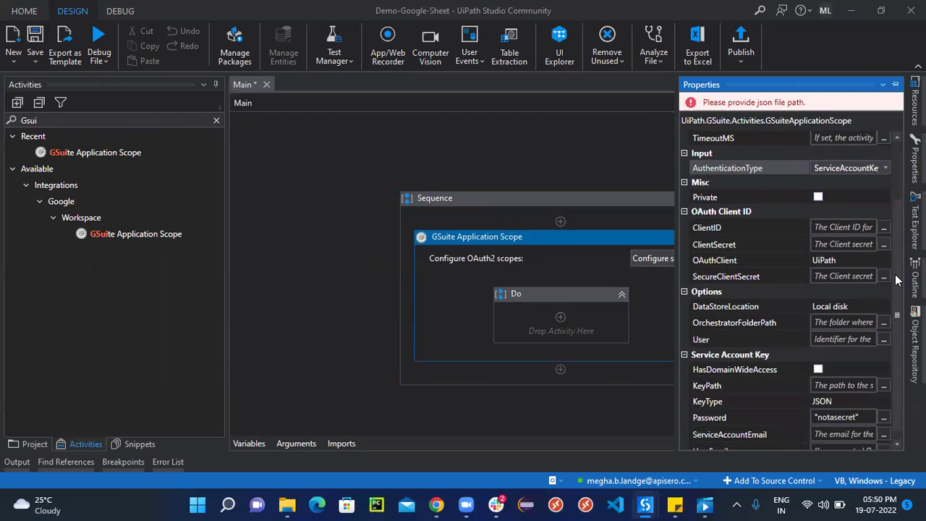
scroll(901, 188, up, 3)
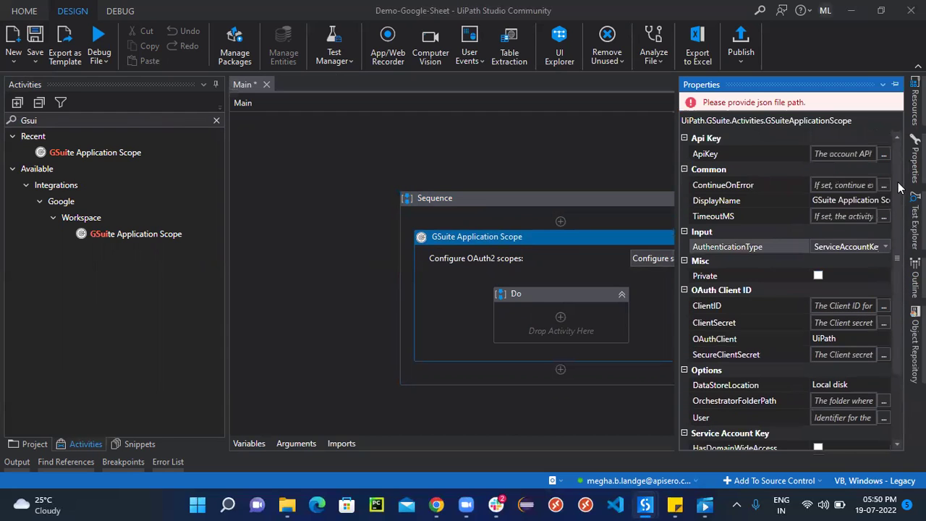
scroll(903, 225, down, 2)
scroll(904, 203, up, 2)
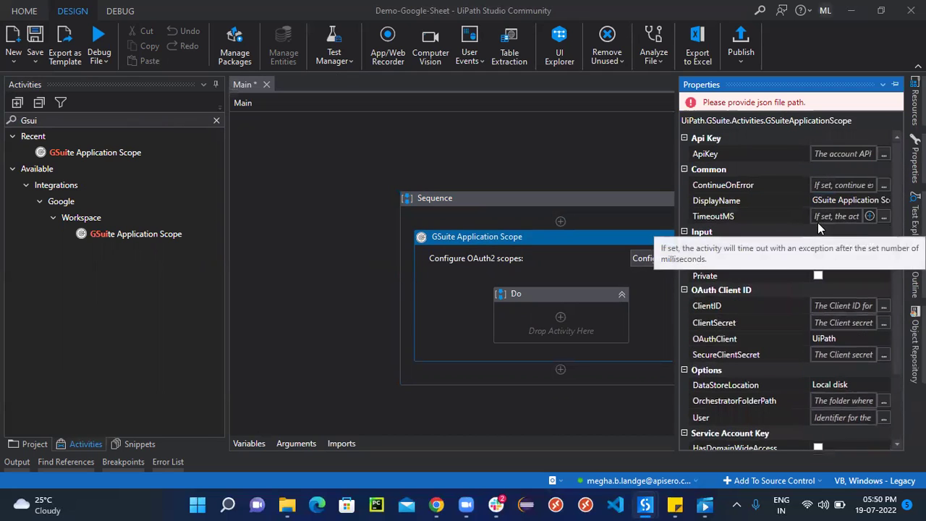
scroll(901, 287, down, 3)
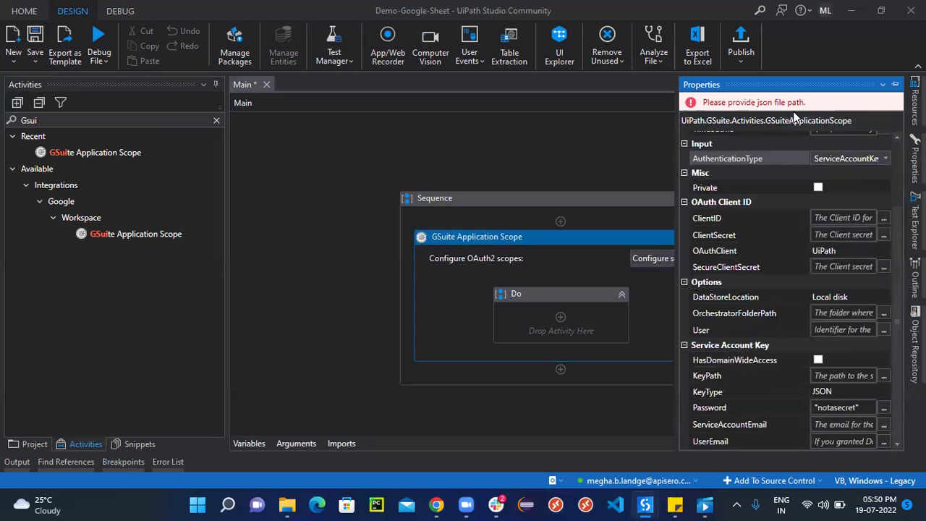
scroll(897, 256, up, 3)
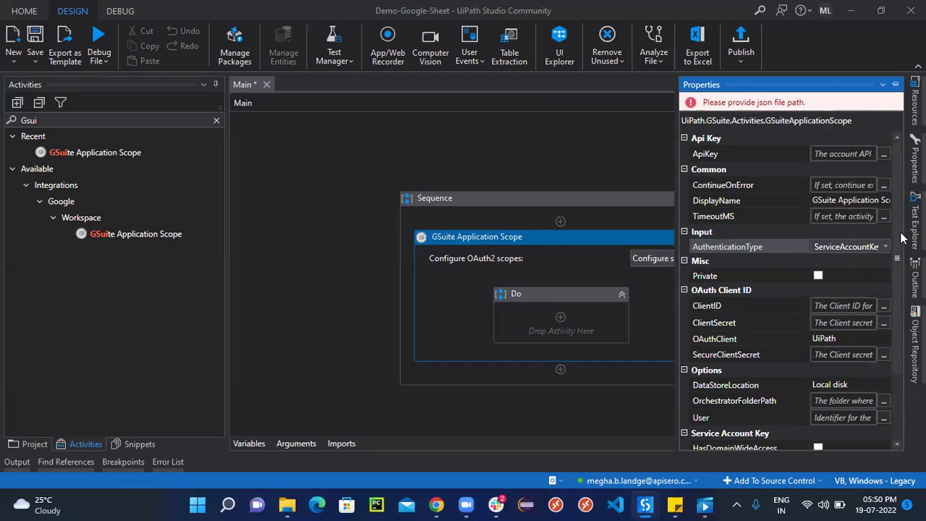
scroll(901, 238, down, 3)
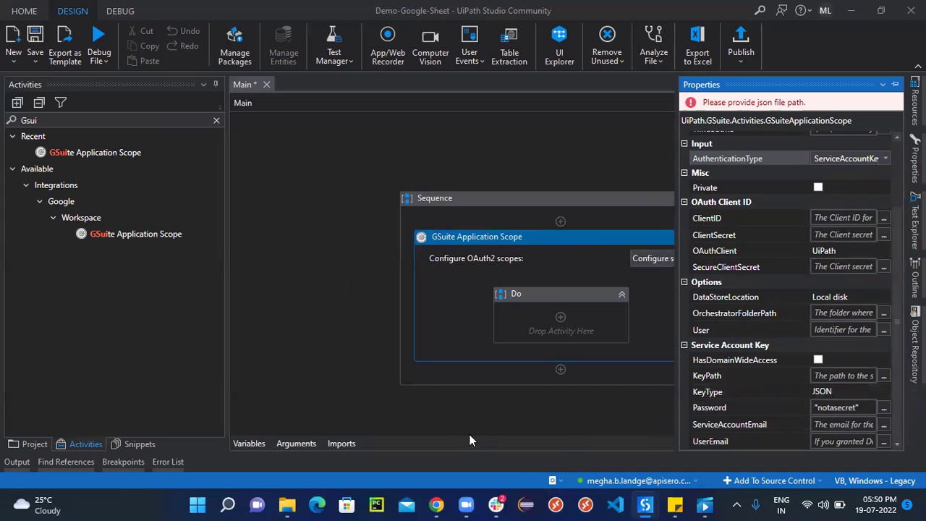
Switch to Chrome and open console.developers.google.com in a new tab
mouse_move(436, 504)
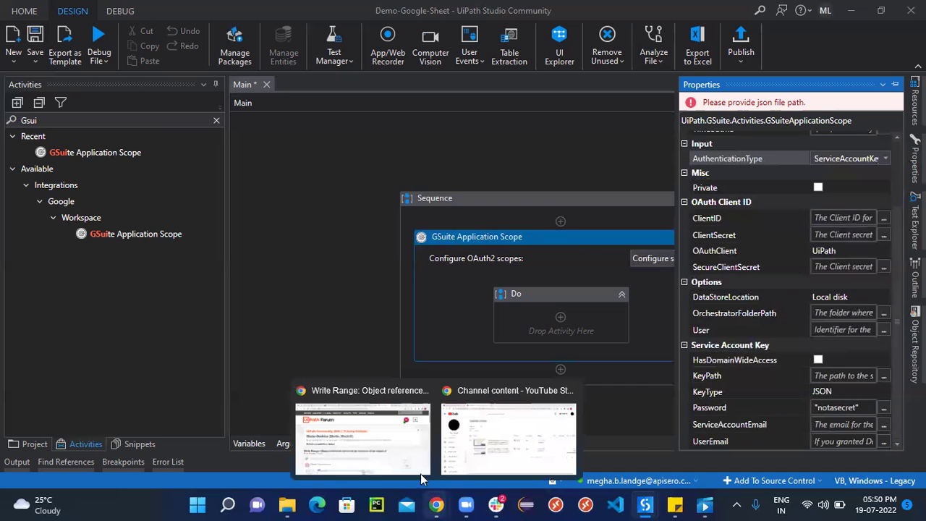
click(516, 461)
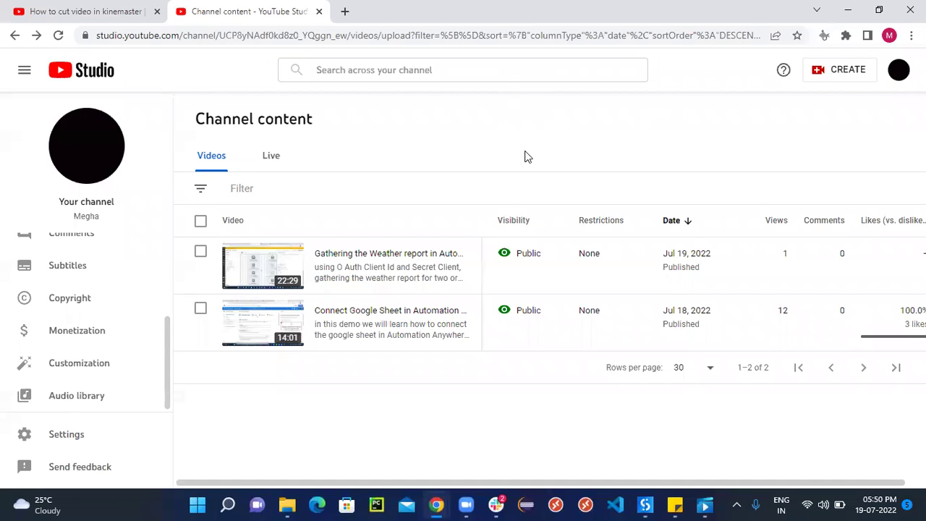
key(ctrl+t)
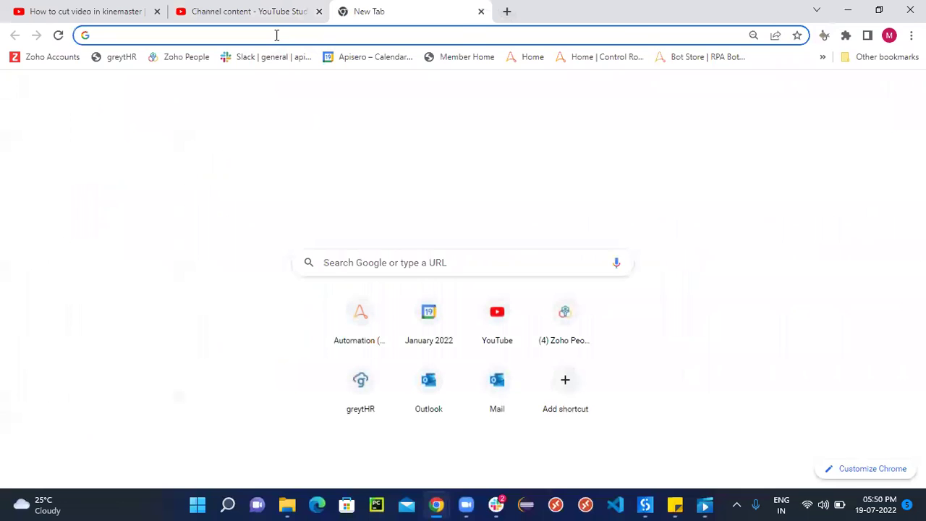
click(277, 35)
text(console.developers.google.com)
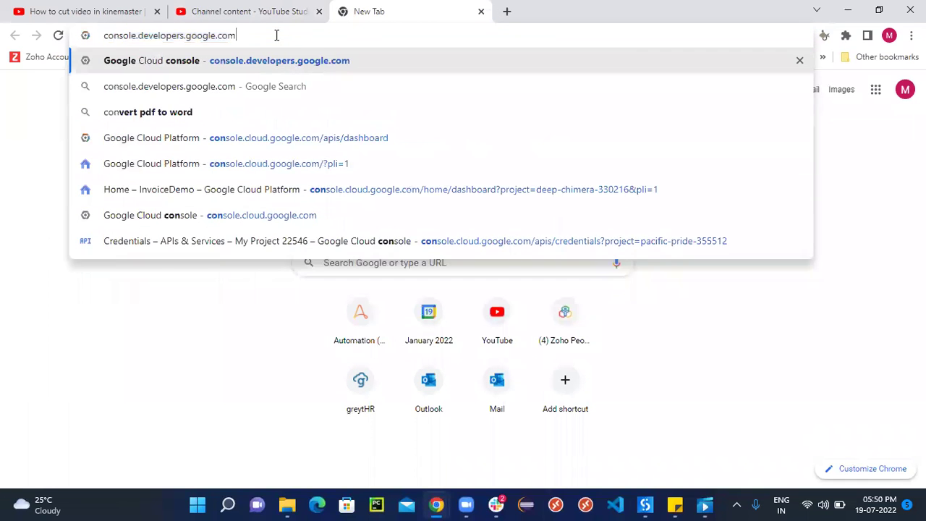
key(Return)
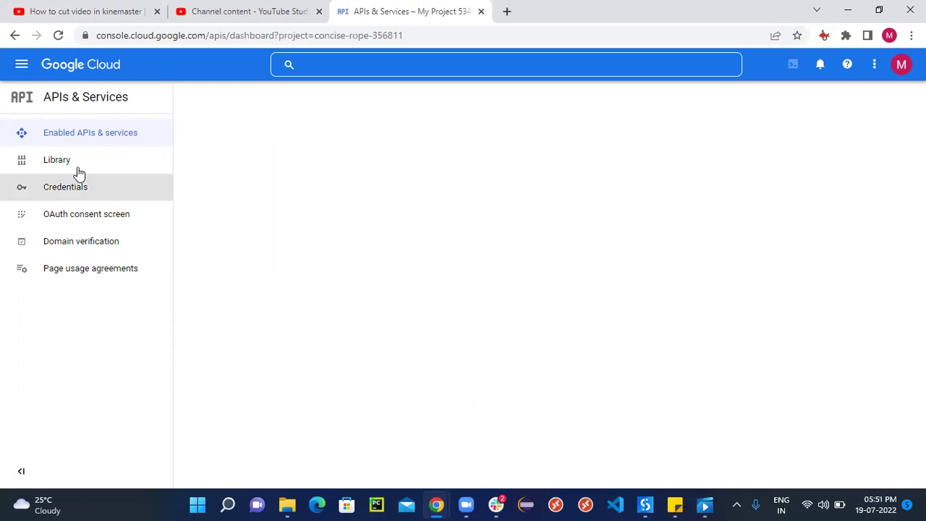
Search the API Library for "google sheet" and open the Google Sheets API page
click(51, 170)
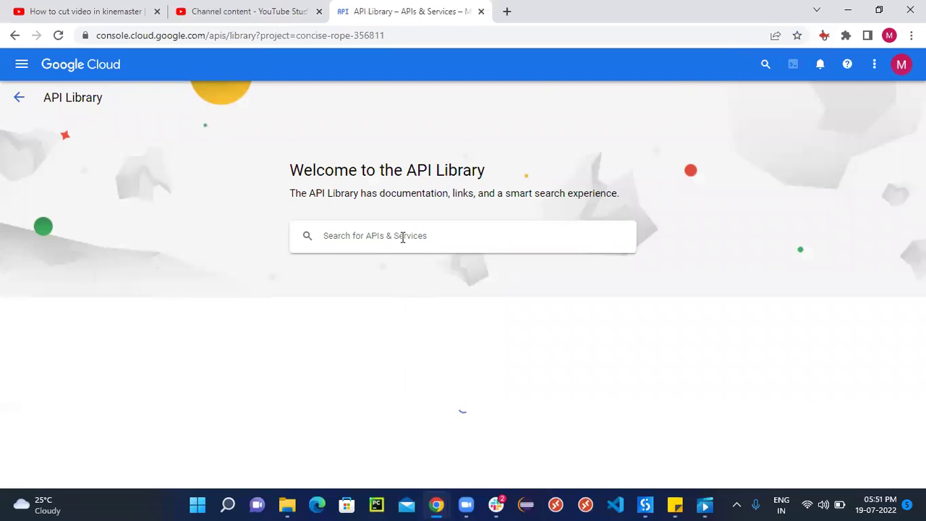
text(goog)
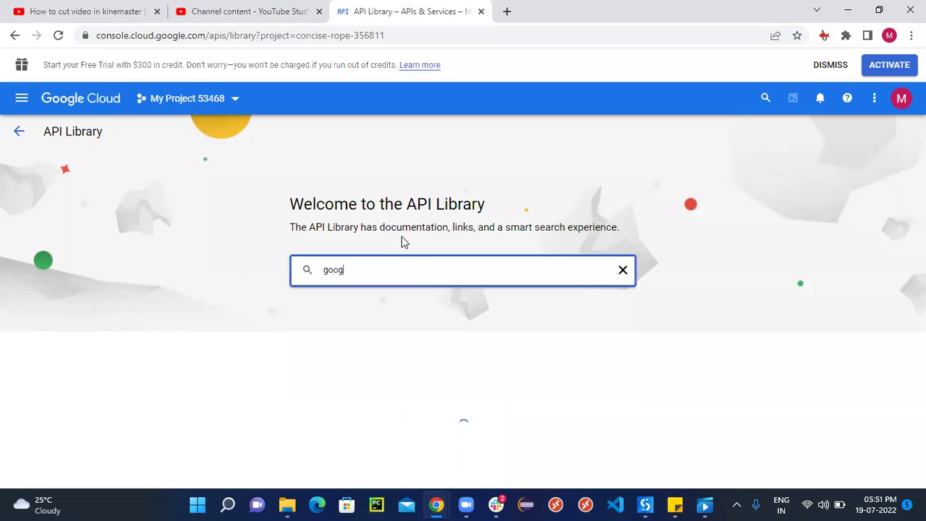
text(le)
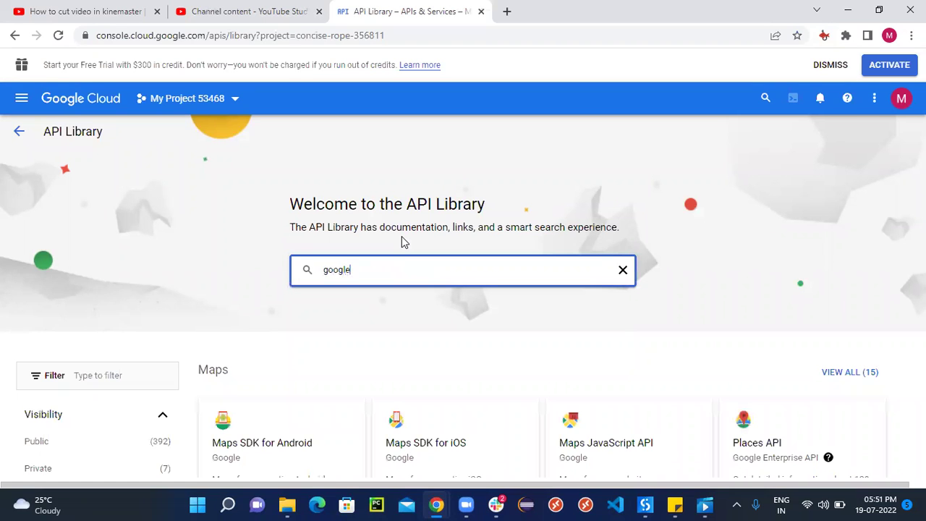
key(Return)
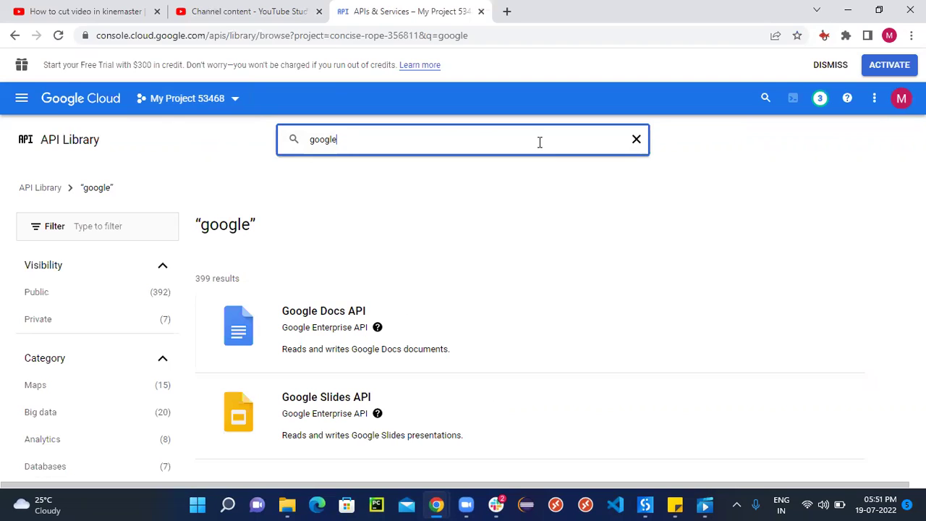
text(sheet)
key(Return)
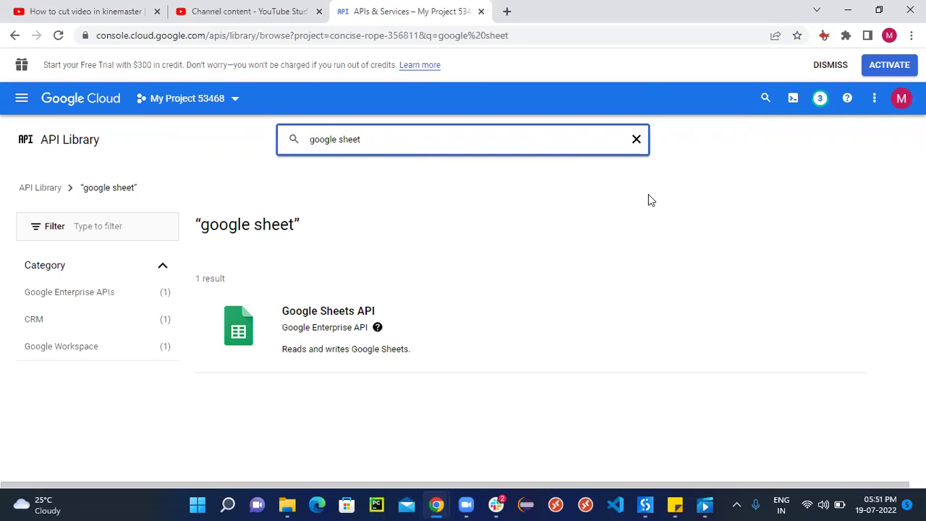
click(328, 319)
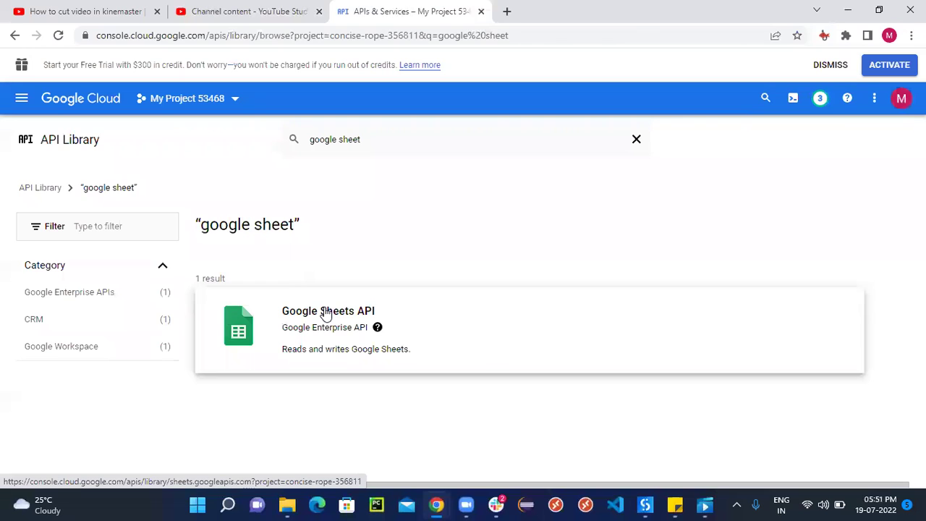
click(325, 312)
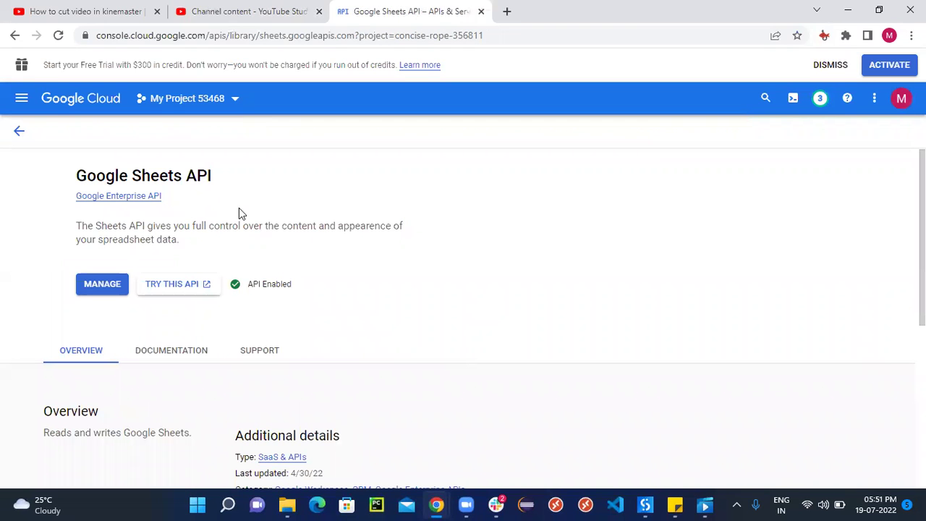
click(243, 95)
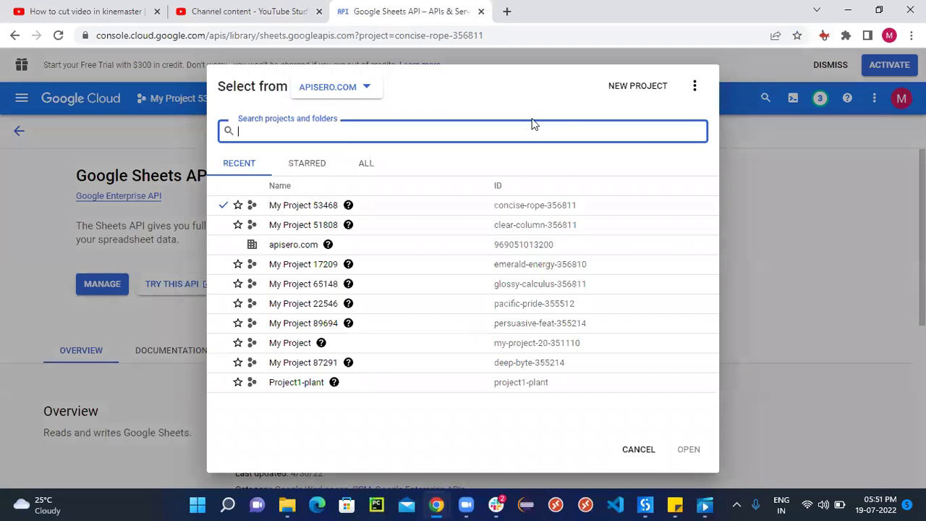
click(634, 89)
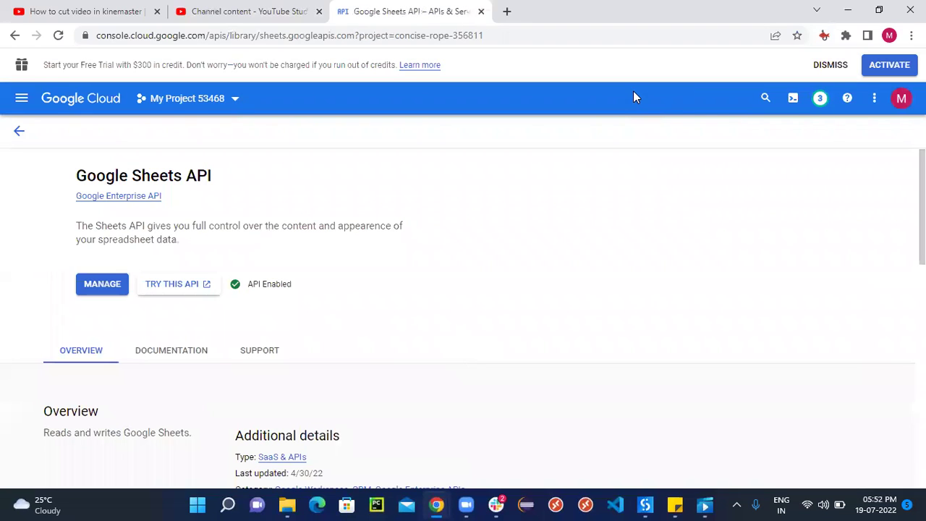
click(236, 113)
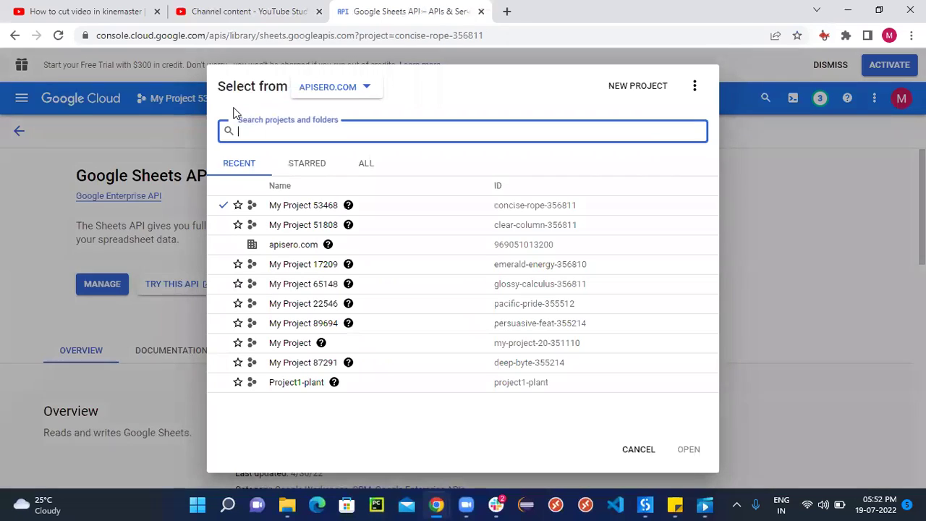
click(653, 87)
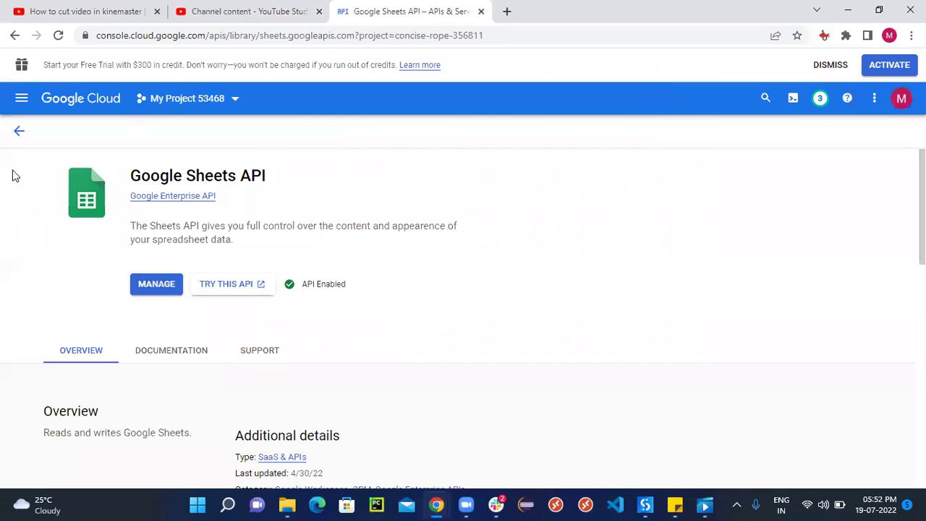
click(17, 135)
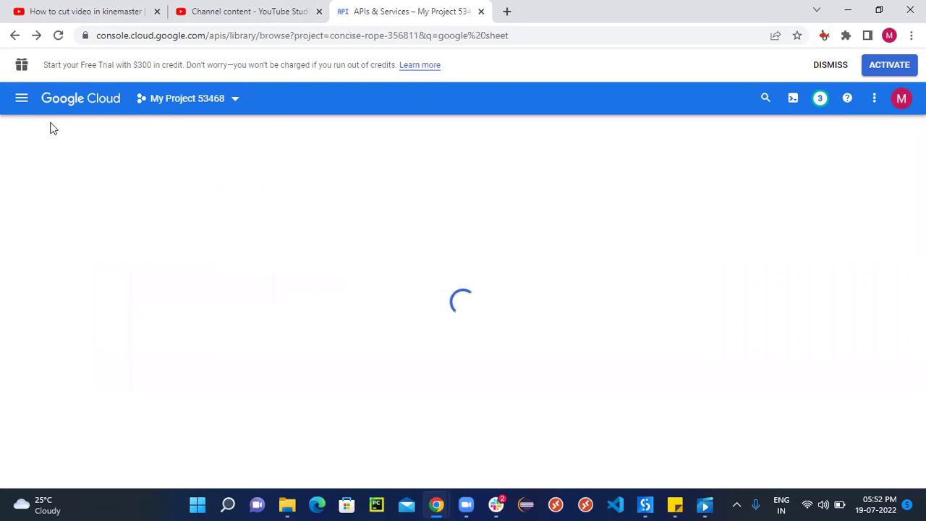
Create a new Google Cloud project with the suggested name My Project 54680 in the apisero.com organization
click(235, 104)
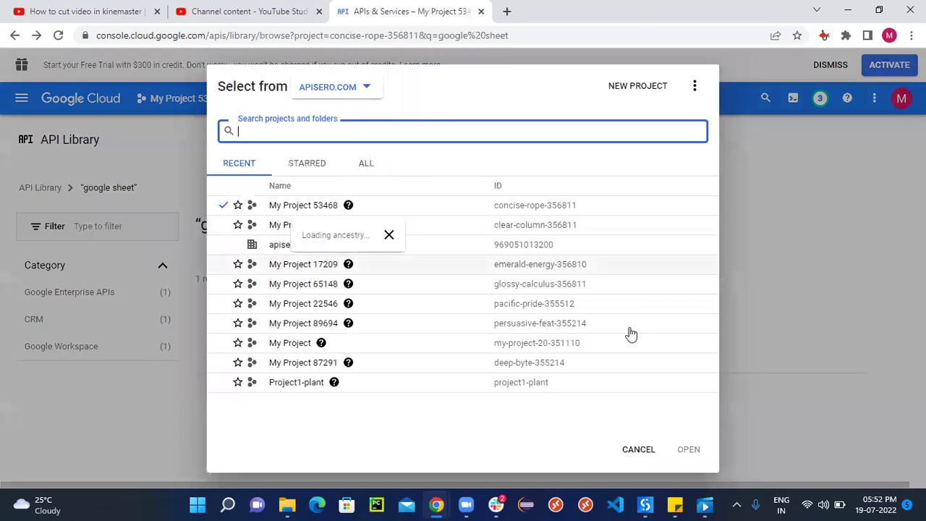
click(636, 85)
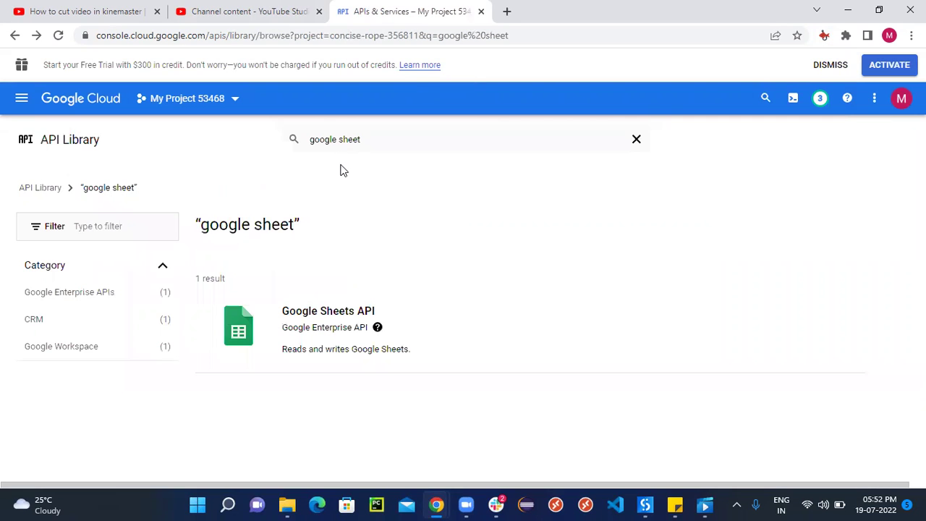
click(636, 139)
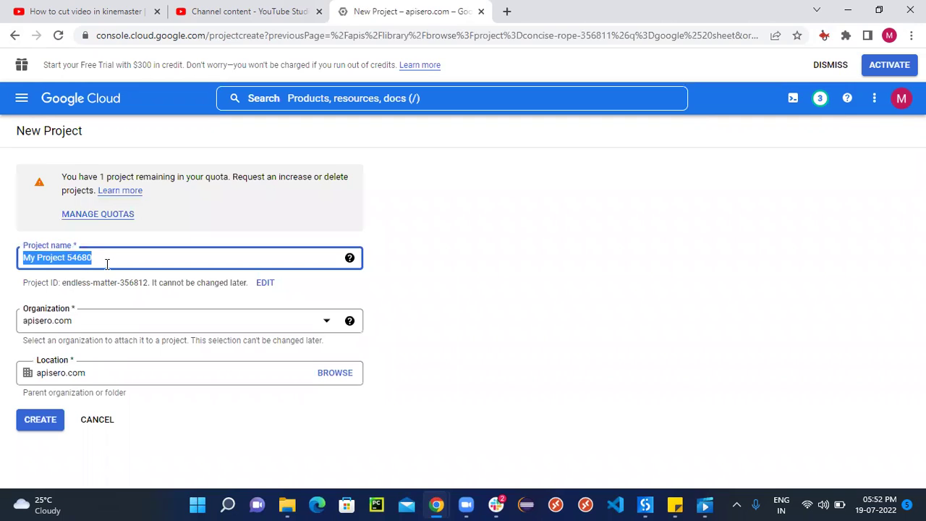
click(107, 264)
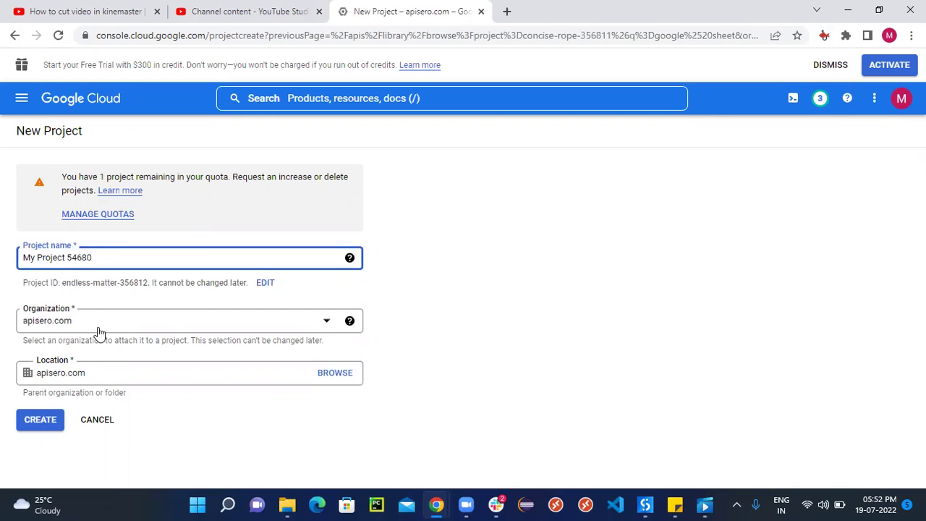
click(41, 426)
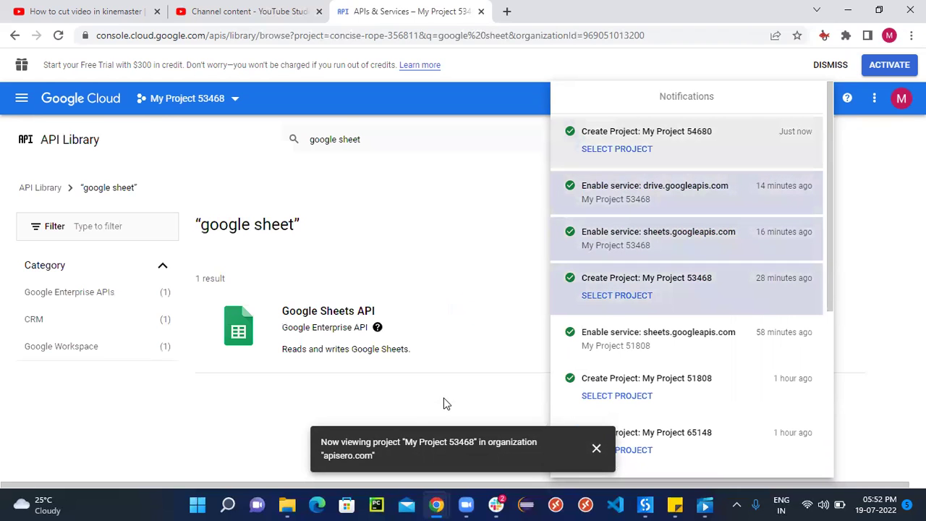
Return to the APIs & Services dashboard, make My Project 54680 the active project and open its Credentials page
click(653, 143)
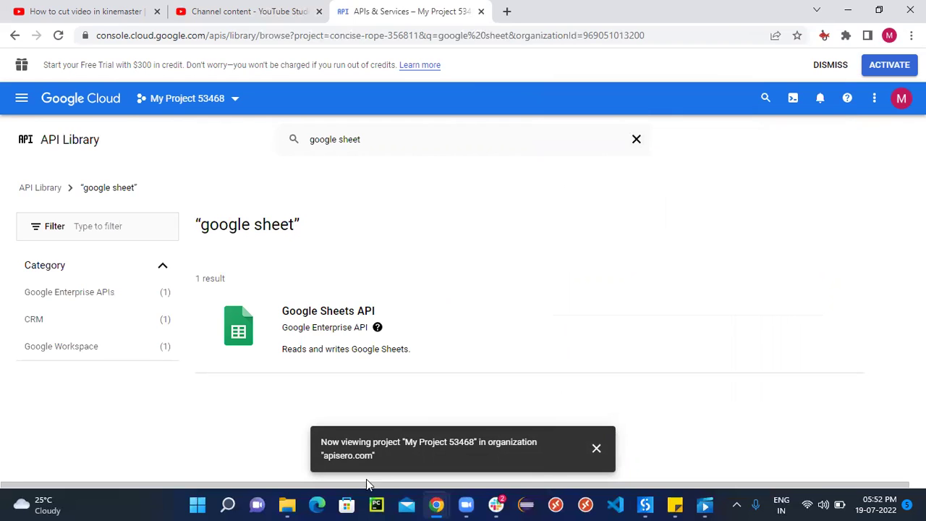
click(597, 456)
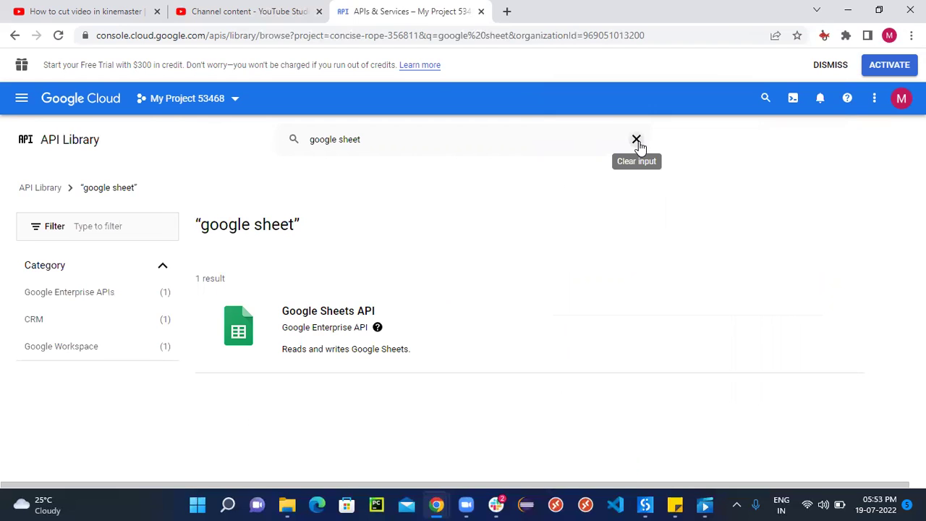
click(66, 142)
click(20, 136)
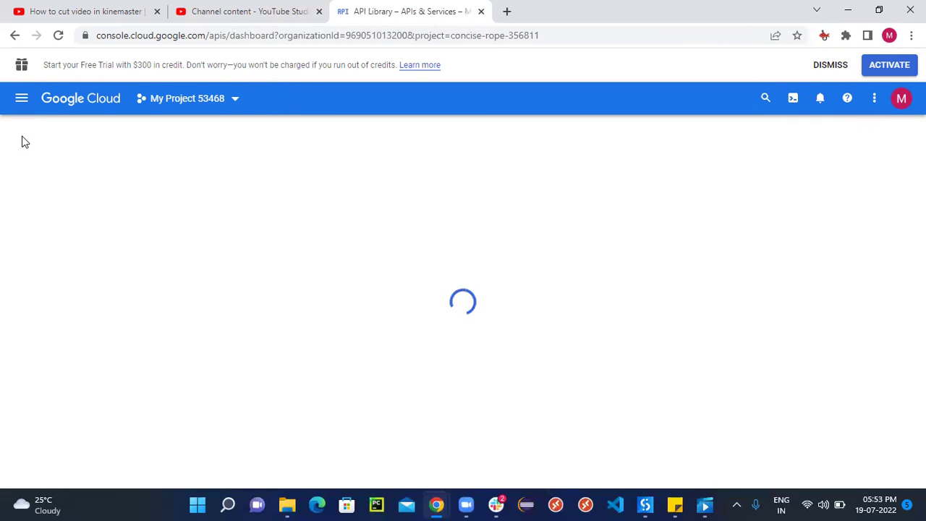
click(237, 99)
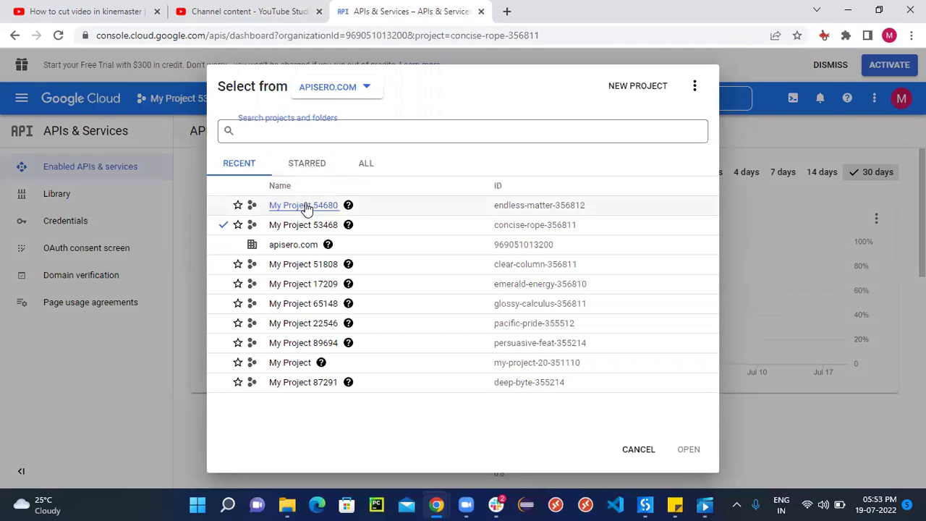
click(305, 206)
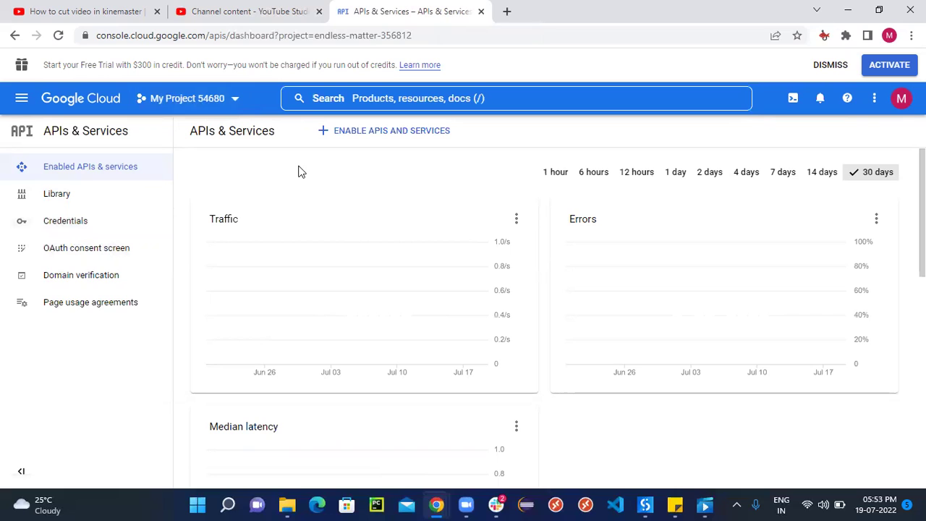
click(75, 225)
click(65, 220)
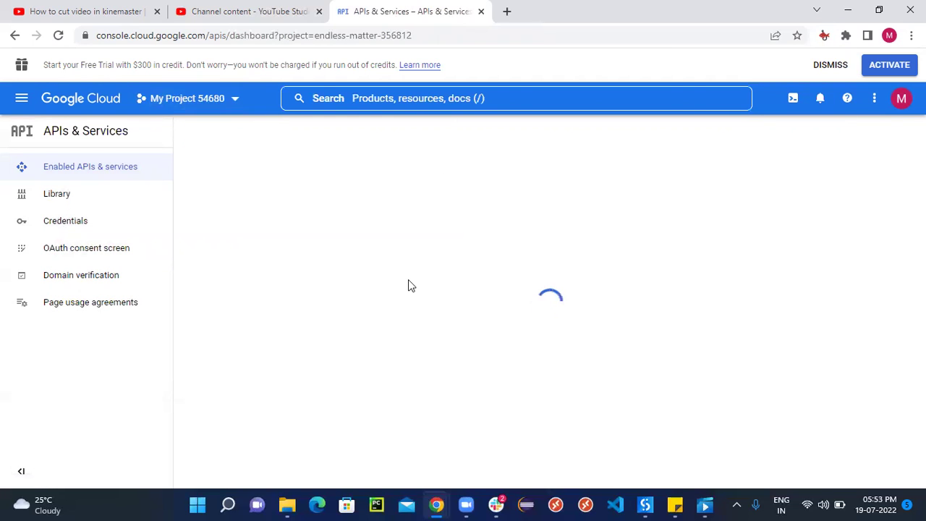
click(495, 502)
click(495, 502)
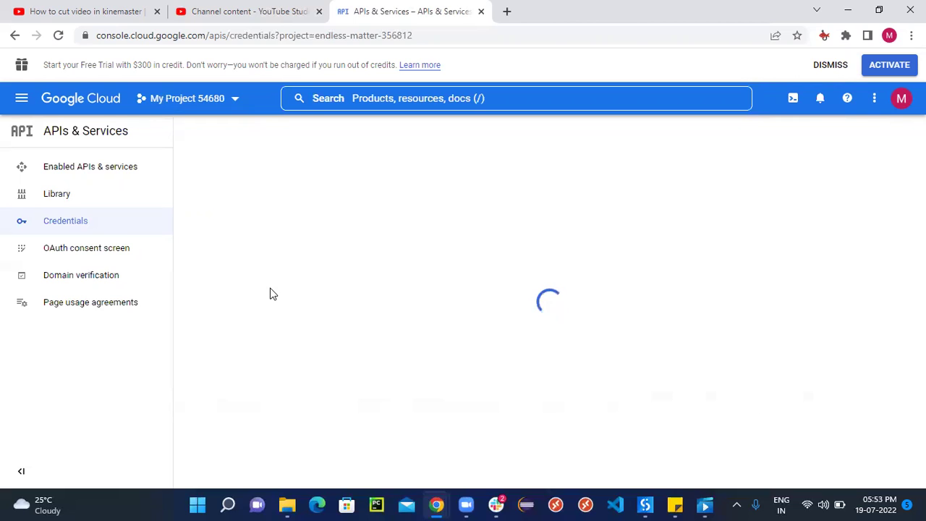
mouse_move(480, 505)
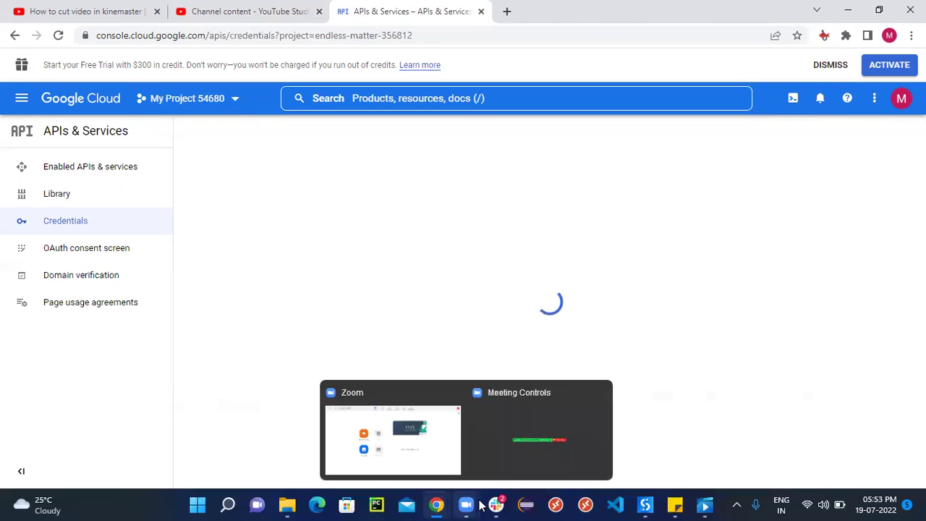
click(391, 415)
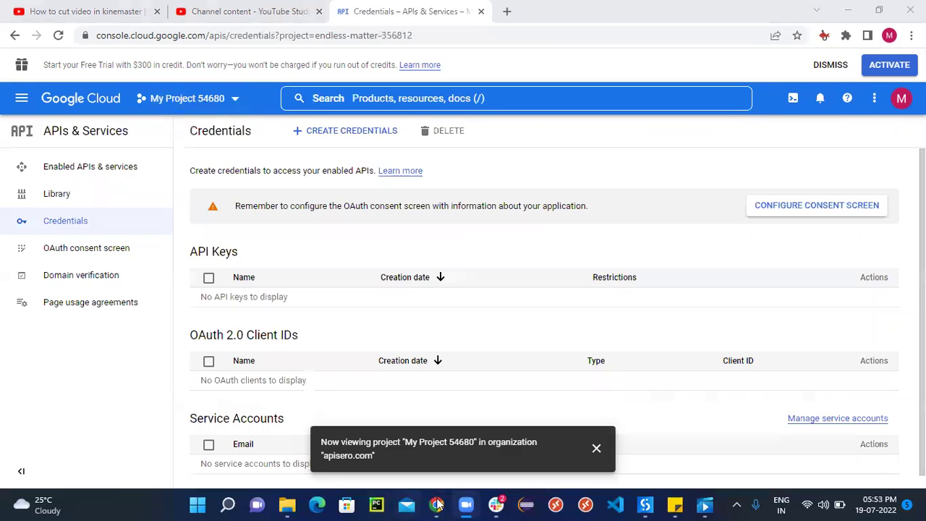
mouse_move(436, 505)
click(518, 413)
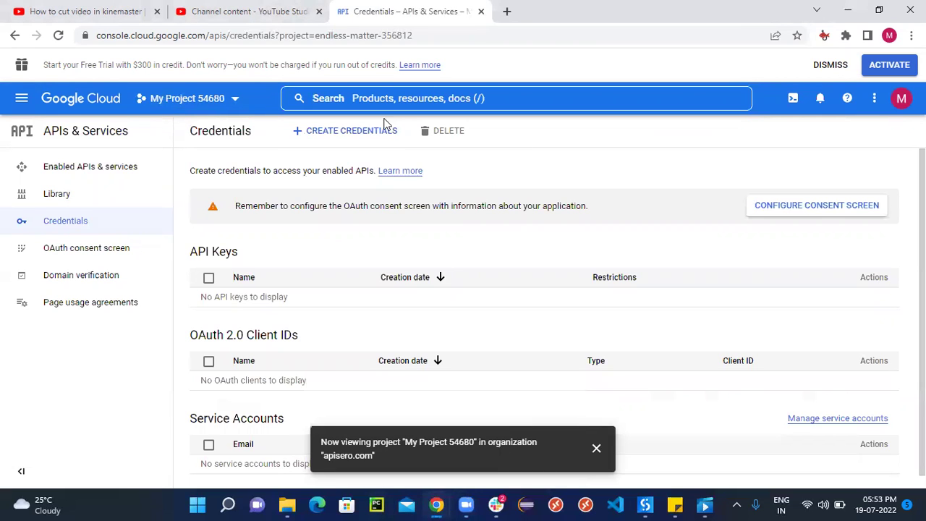
Create a service account credential named uiPath, leaving the optional project and user access grants empty
click(360, 134)
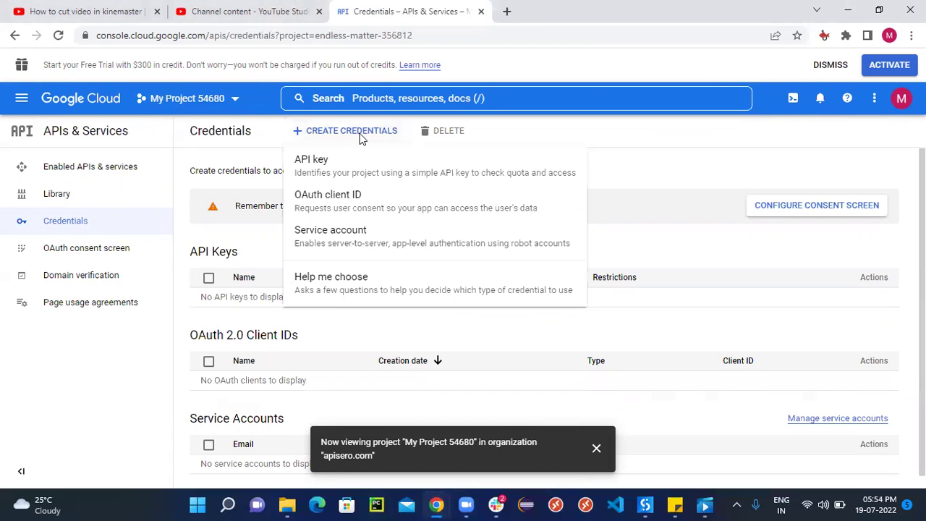
click(329, 238)
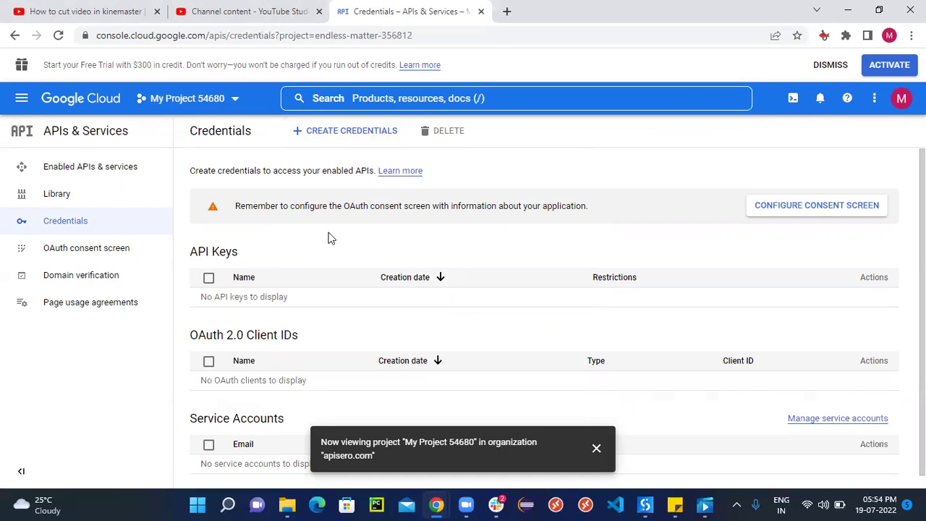
click(596, 449)
click(329, 132)
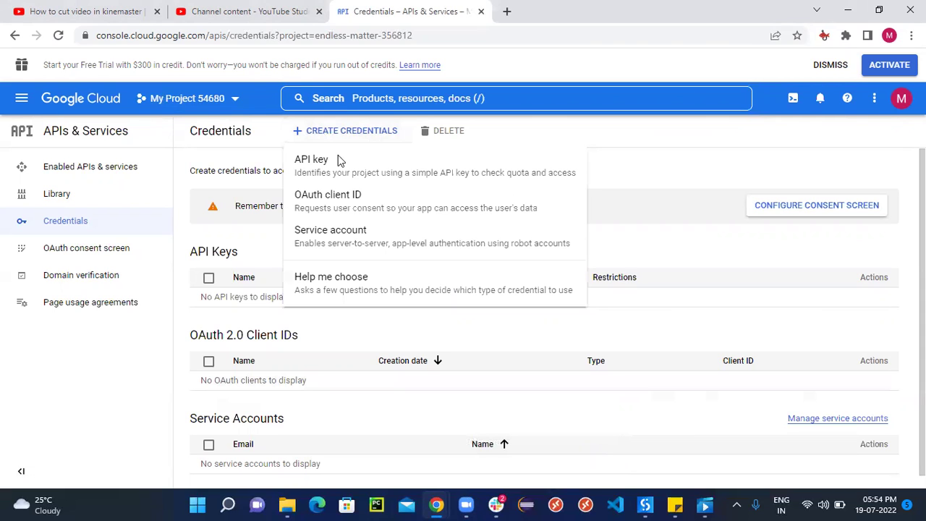
click(338, 230)
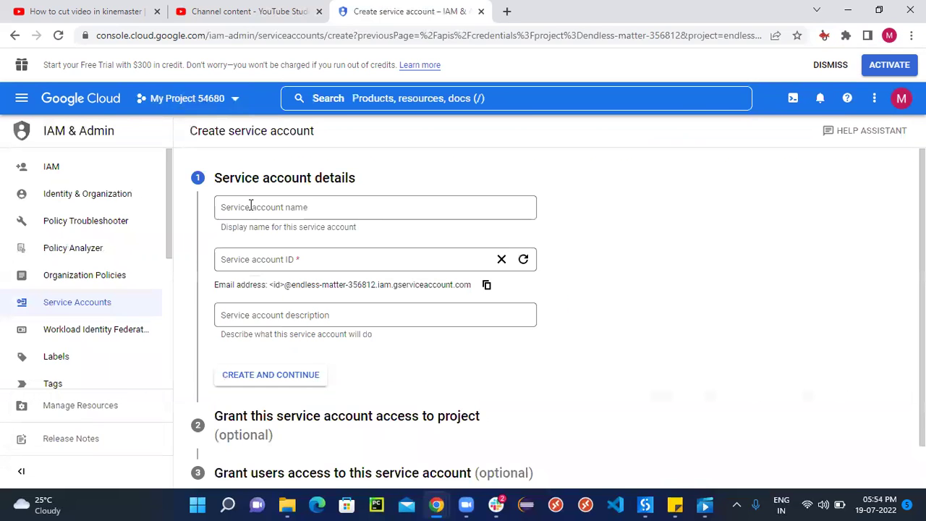
click(287, 208)
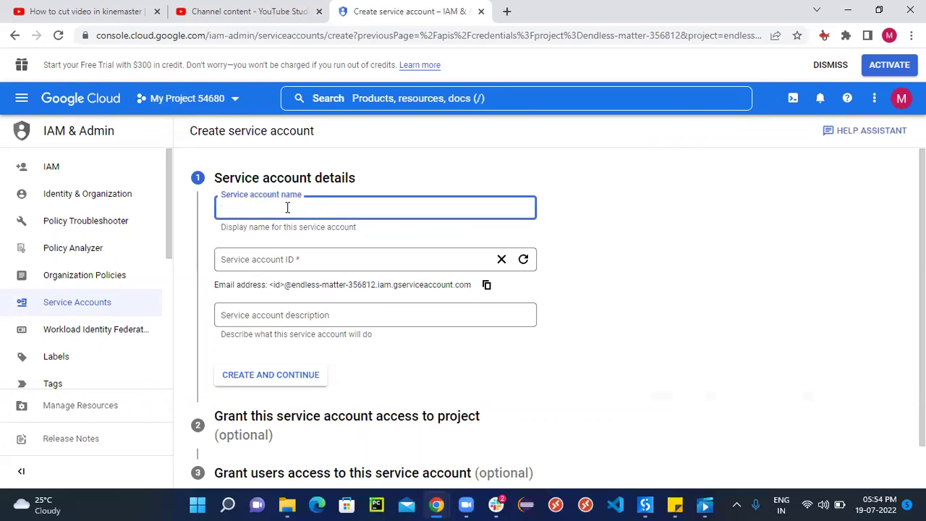
text(uiPath)
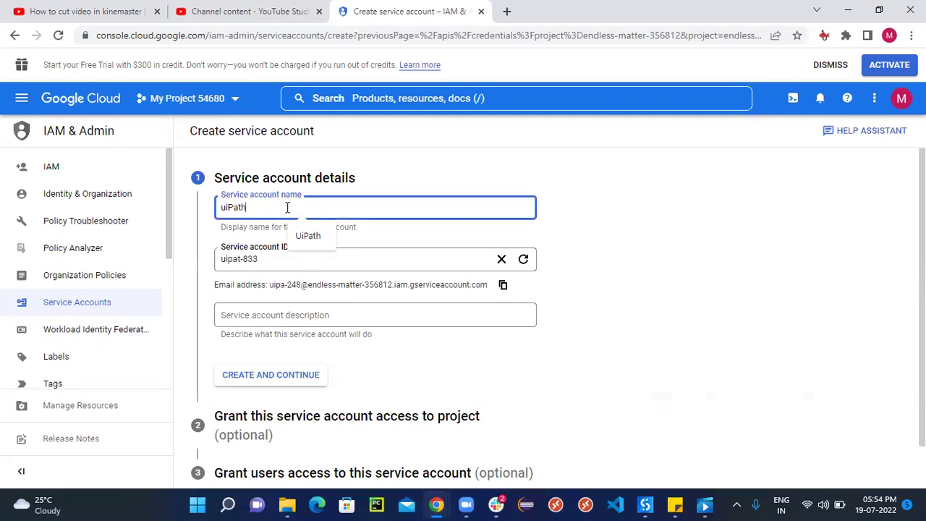
click(269, 375)
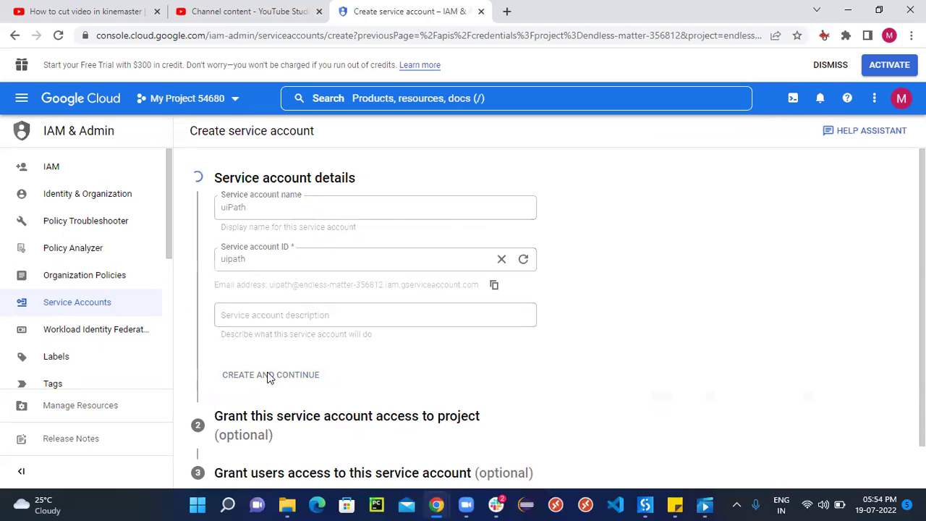
click(224, 391)
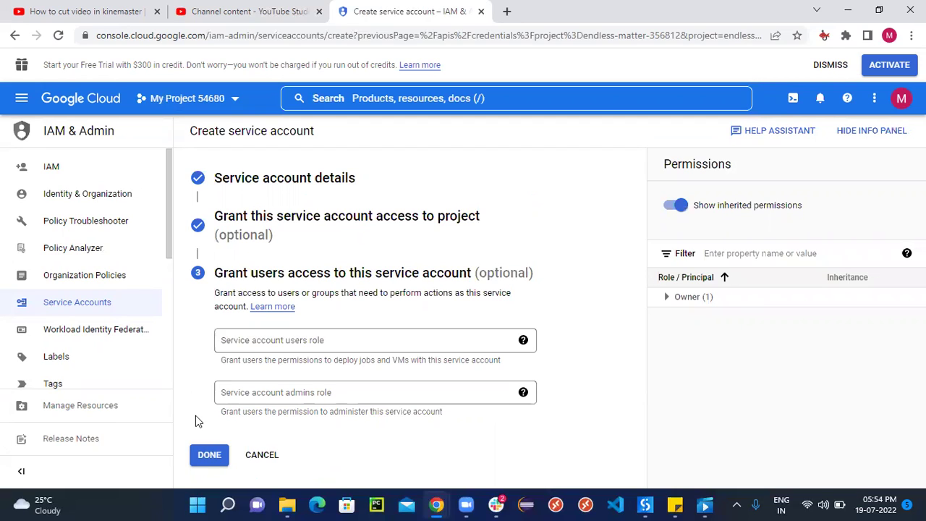
click(209, 455)
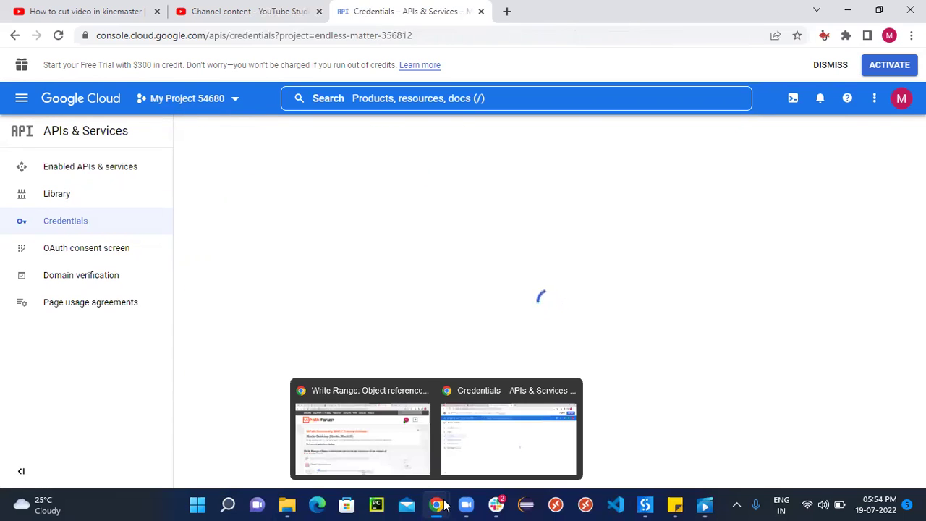
Open the keys of the uiPath service account and create a new private key of type JSON
click(645, 505)
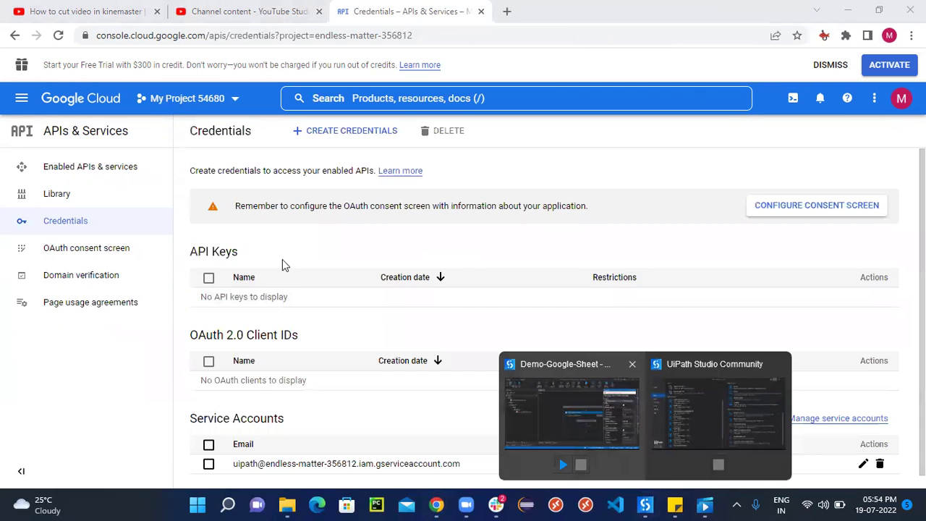
click(376, 412)
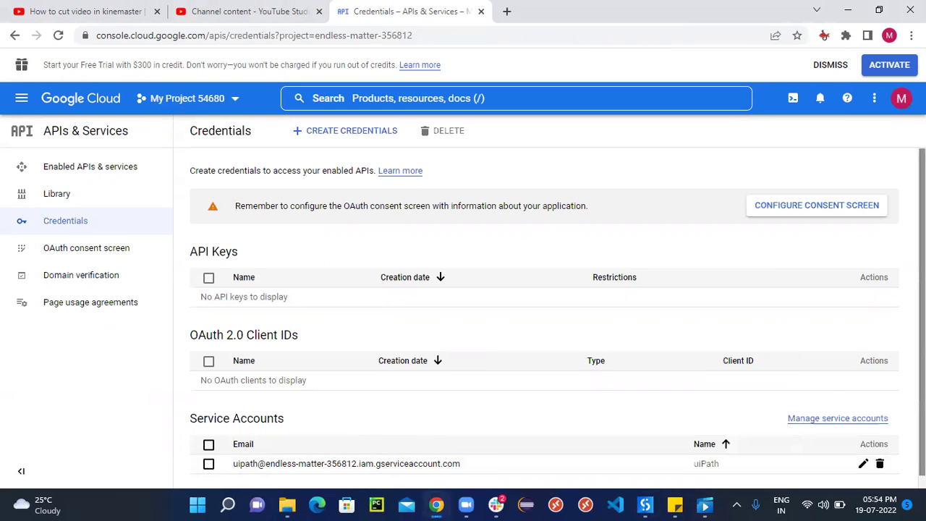
scroll(354, 303, down, 1)
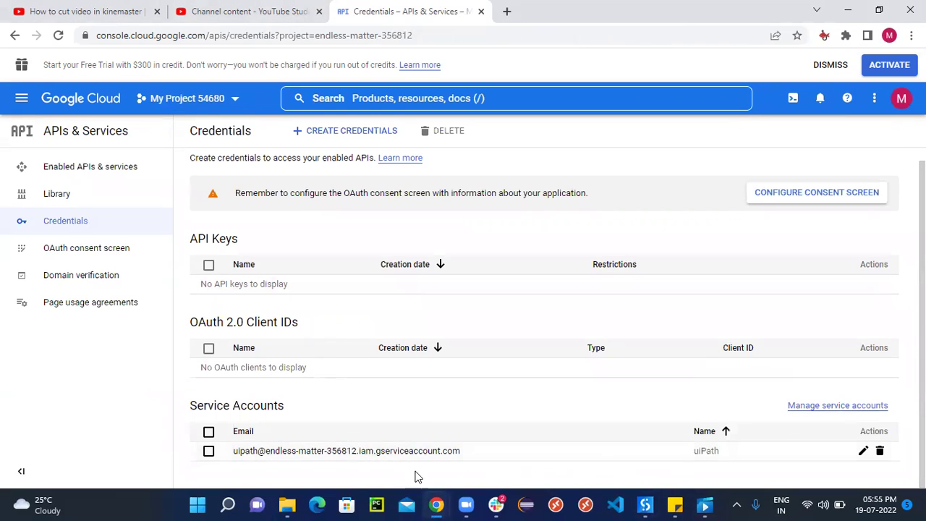
click(344, 451)
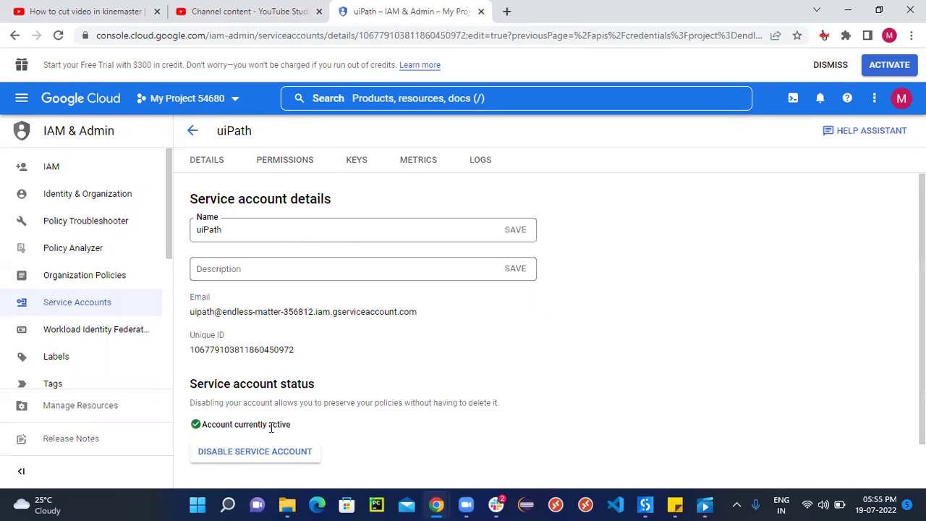
click(368, 172)
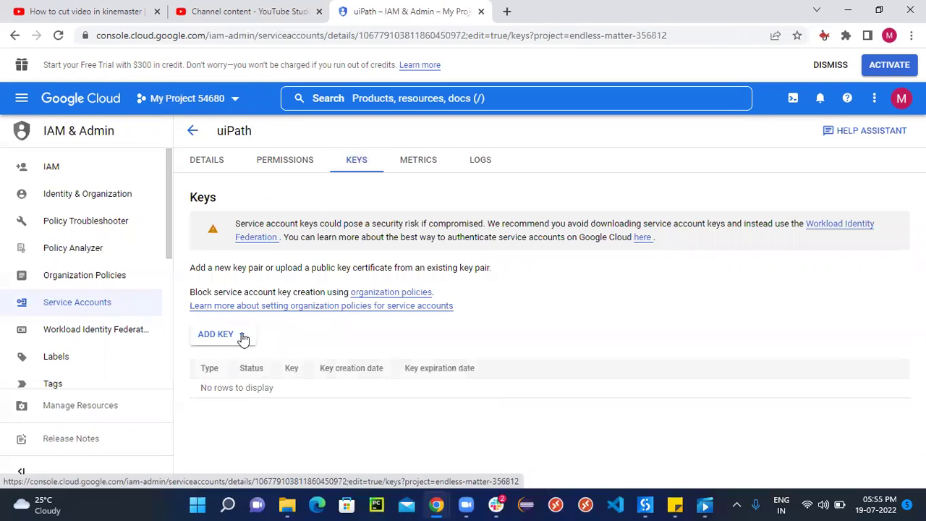
click(252, 336)
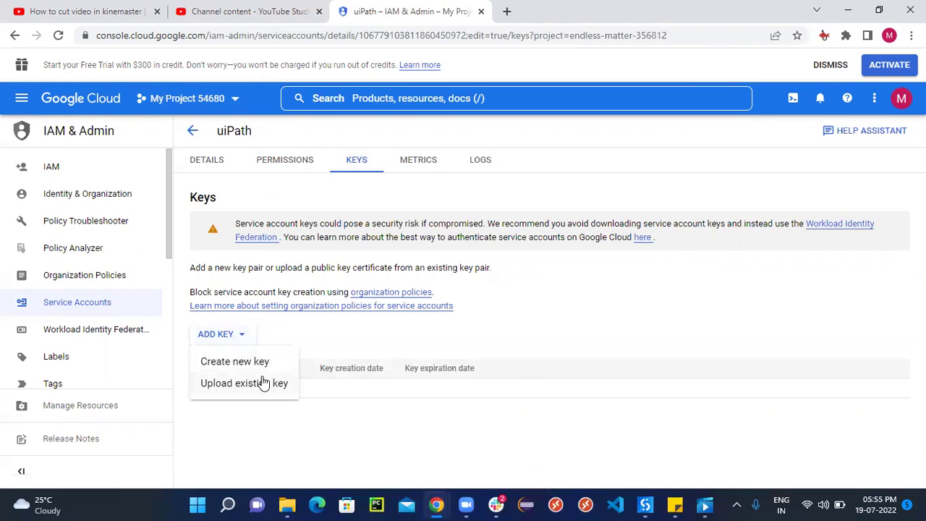
click(249, 366)
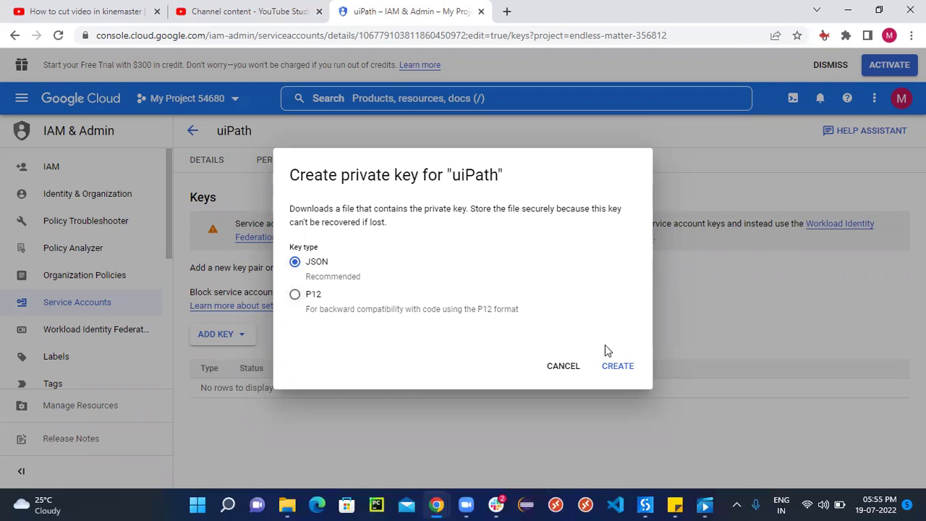
click(619, 368)
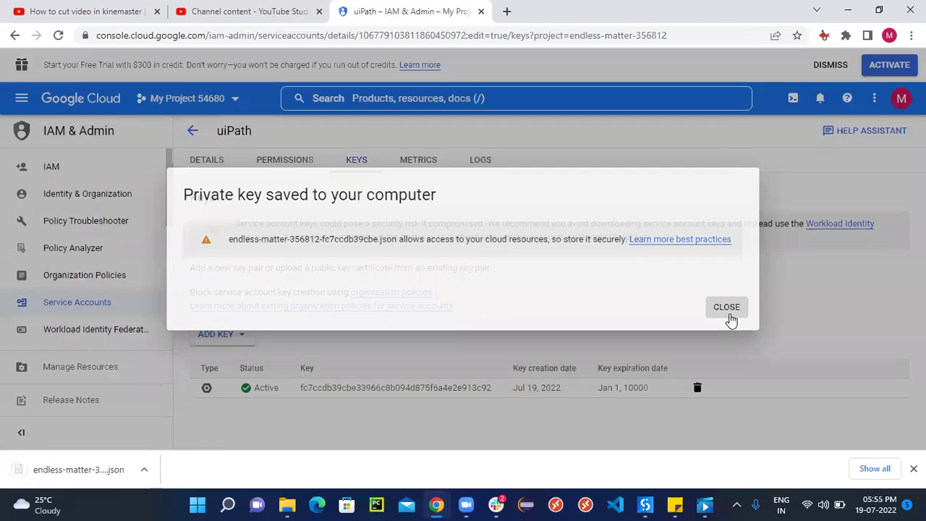
click(728, 316)
Show the downloaded JSON key file in its Downloads folder and rename it to key7
click(140, 472)
click(191, 428)
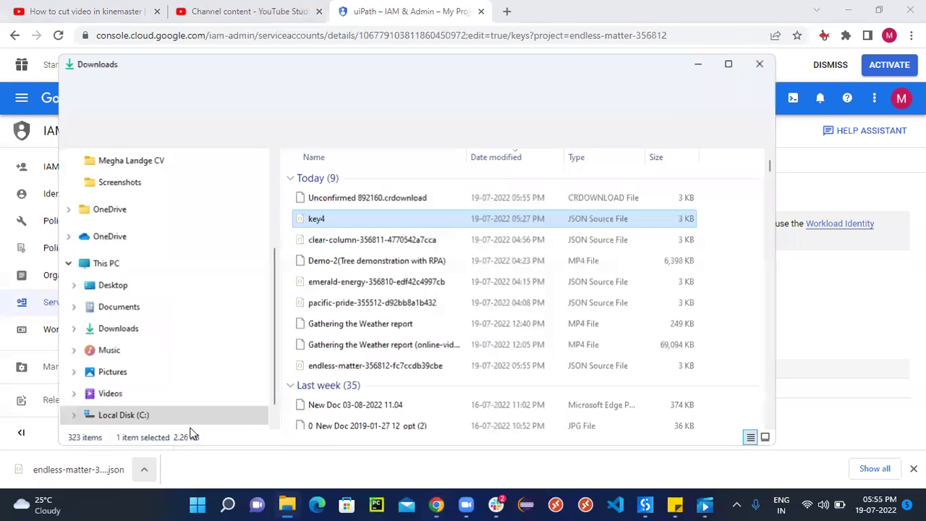
right_click(353, 369)
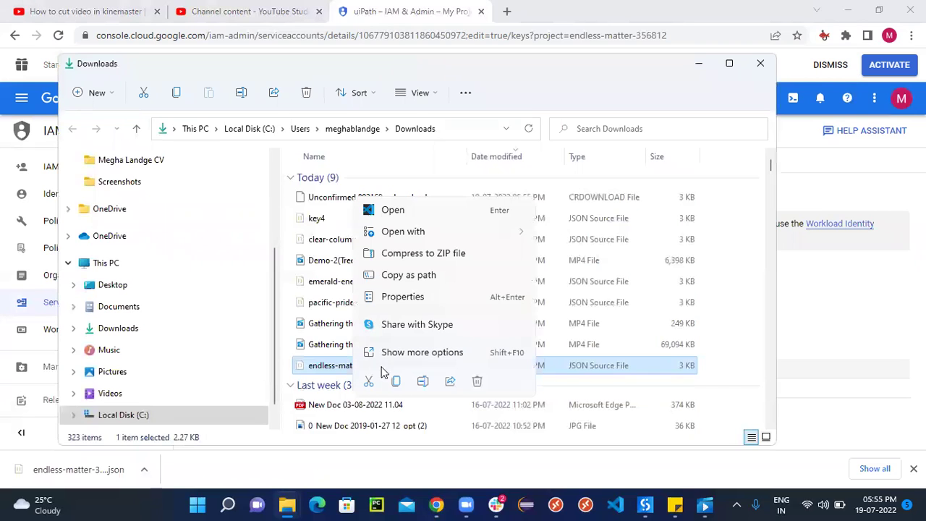
click(423, 382)
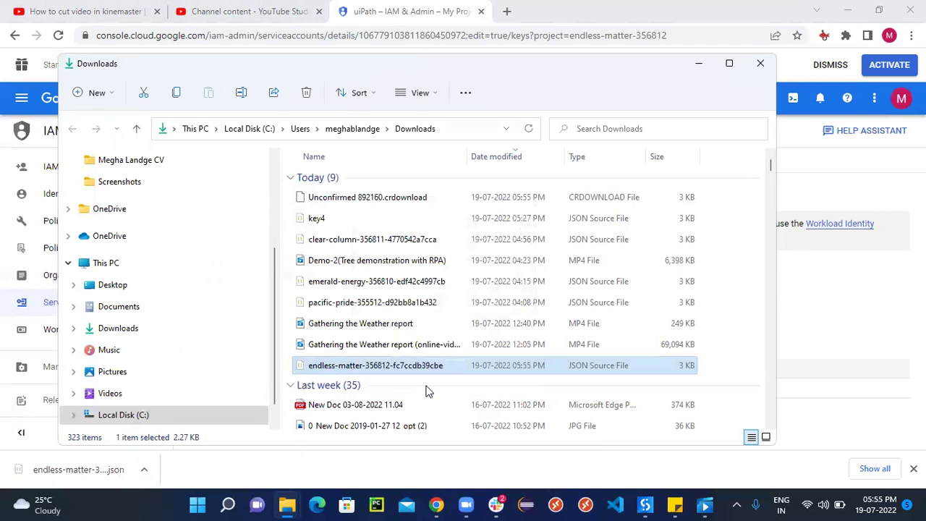
key(BackSpace)
text(k)
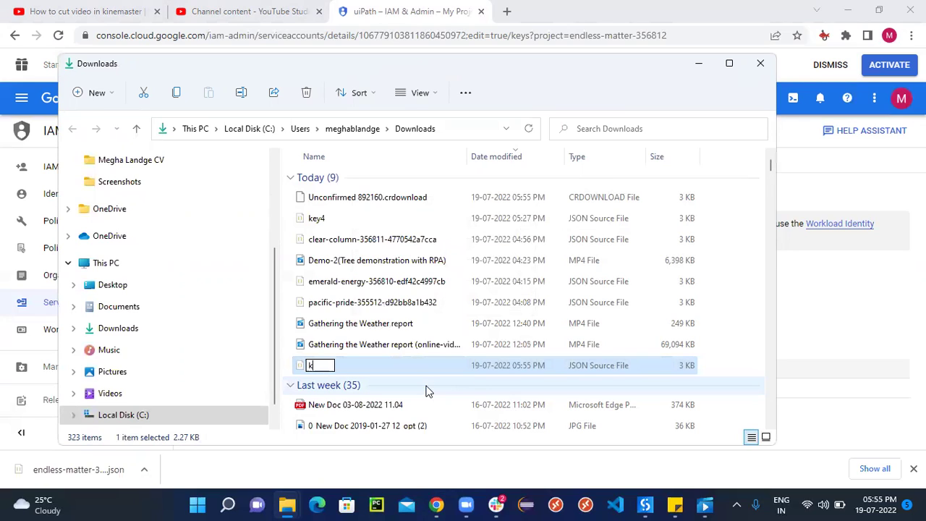
text(ey7)
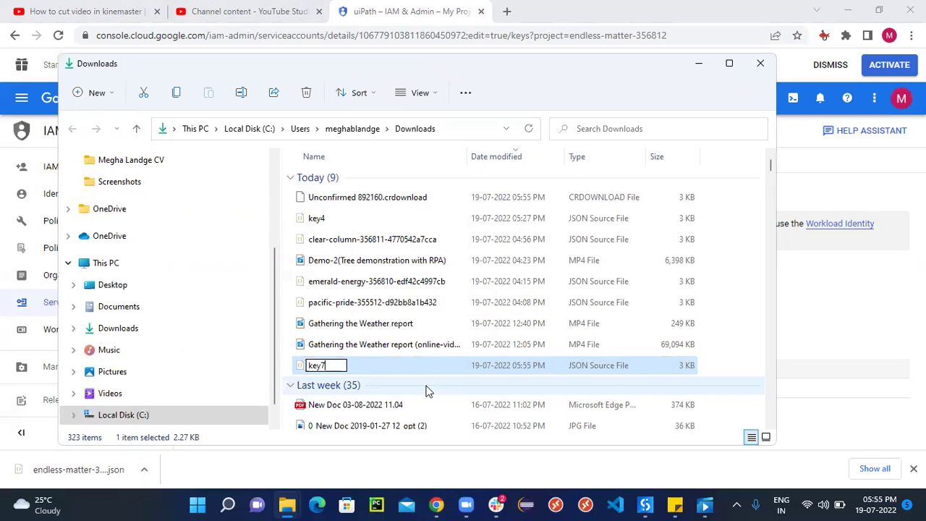
click(387, 365)
Copy the key7 file from Downloads and switch to the Demo-Google-Sheet project in UiPath Studio
click(325, 200)
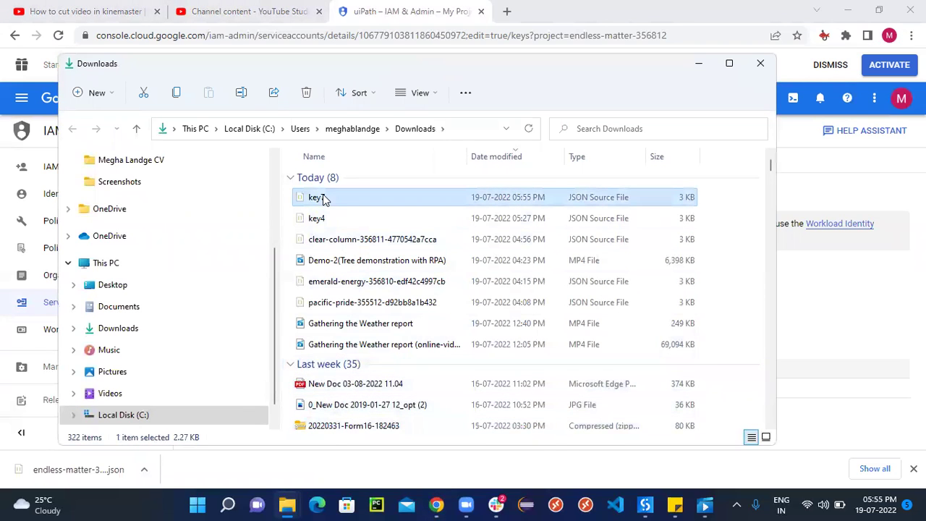
right_click(325, 200)
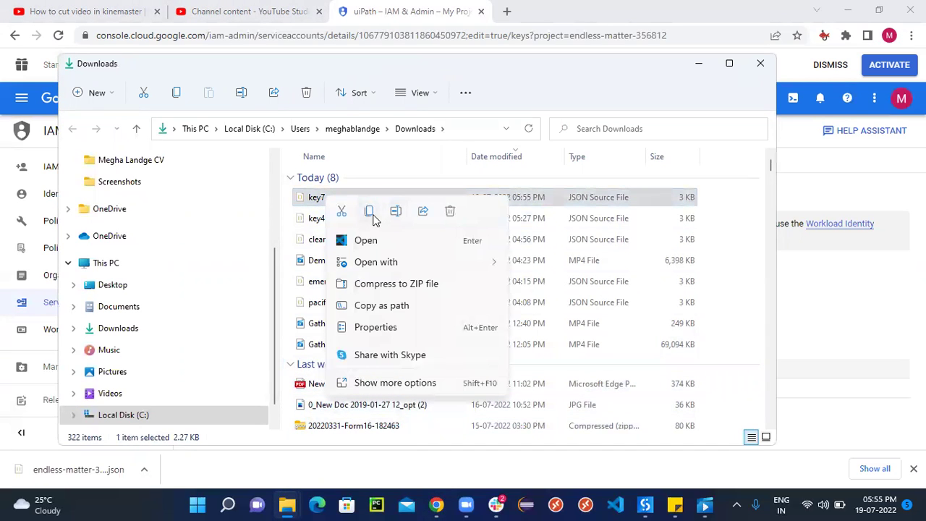
click(372, 217)
click(700, 63)
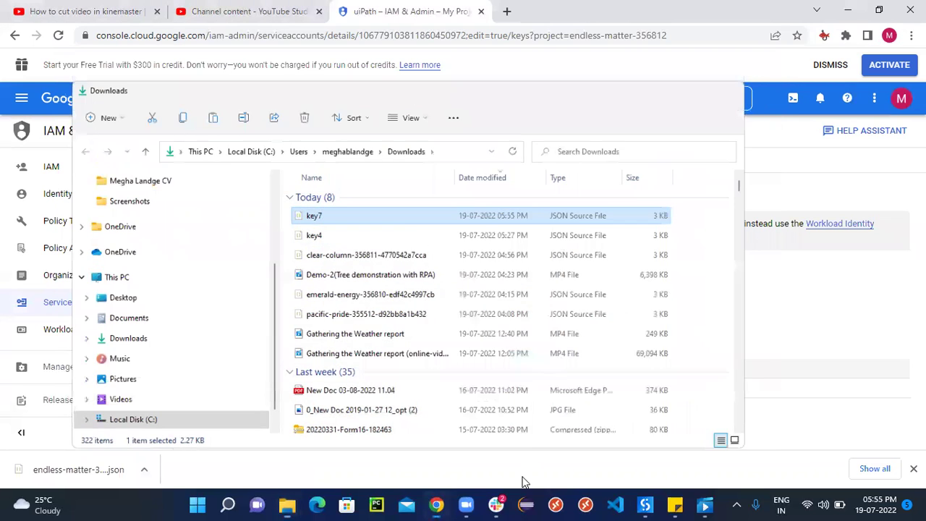
mouse_move(645, 505)
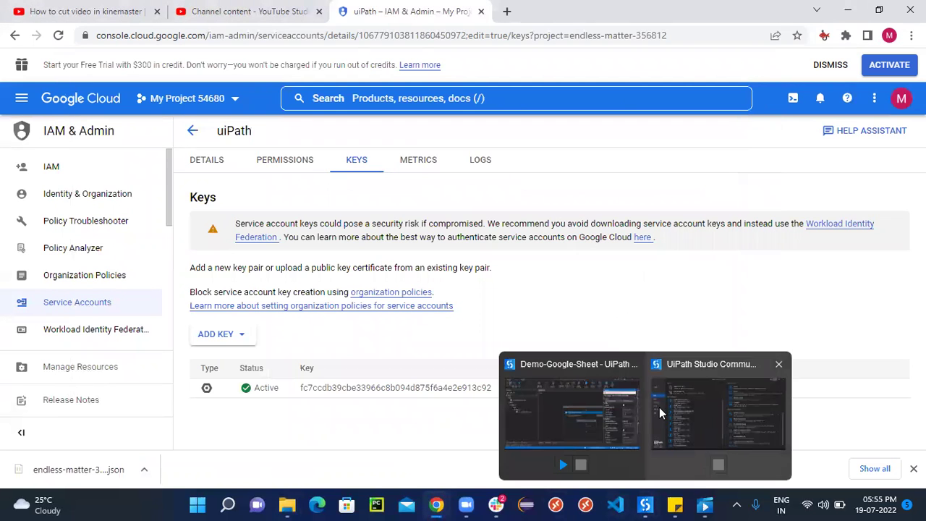
click(566, 410)
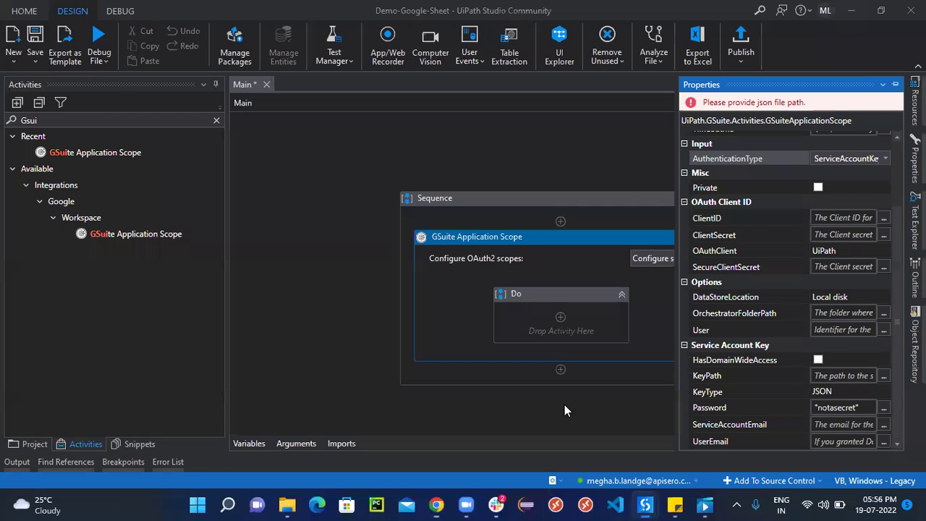
Show the Demo-Google-Sheet project's file list and copy Main.xaml
click(34, 444)
click(63, 348)
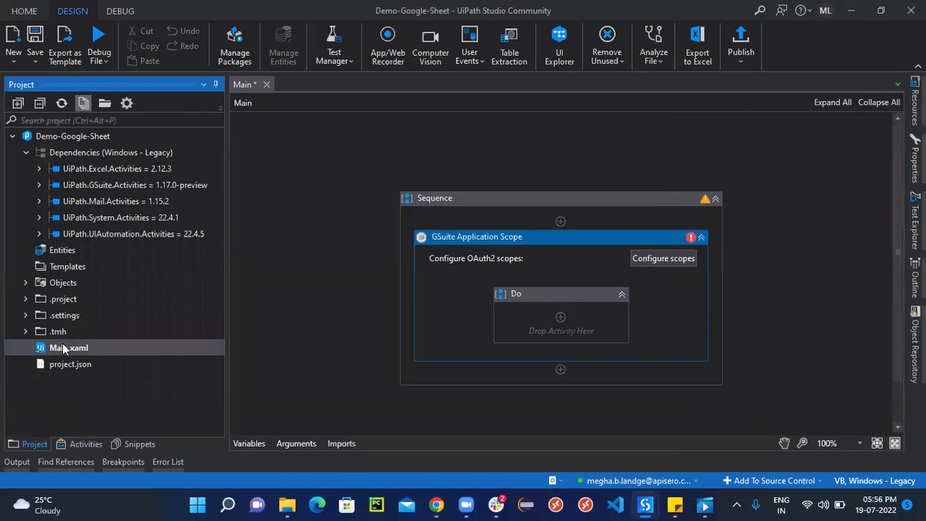
right_click(64, 348)
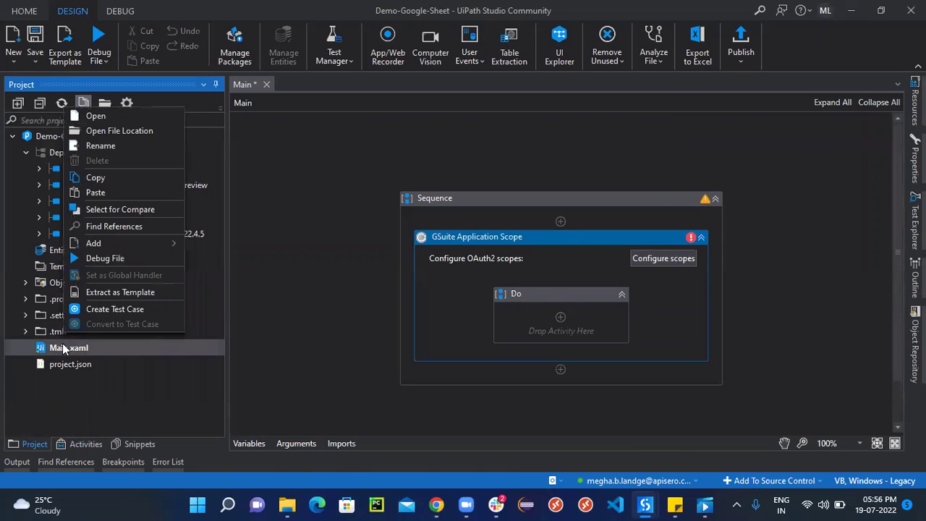
click(97, 179)
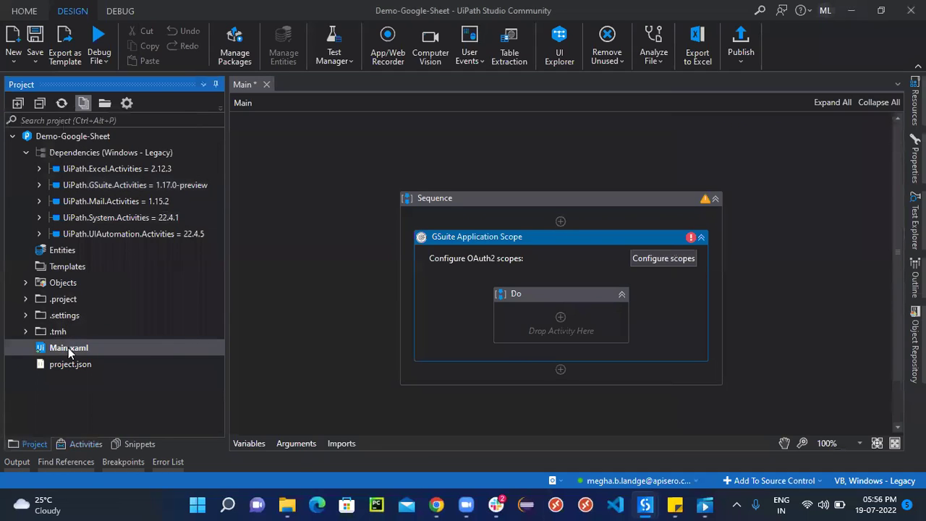
Switch to File Explorer, return to the Downloads folder and copy the key7 JSON file again
mouse_move(287, 505)
click(224, 443)
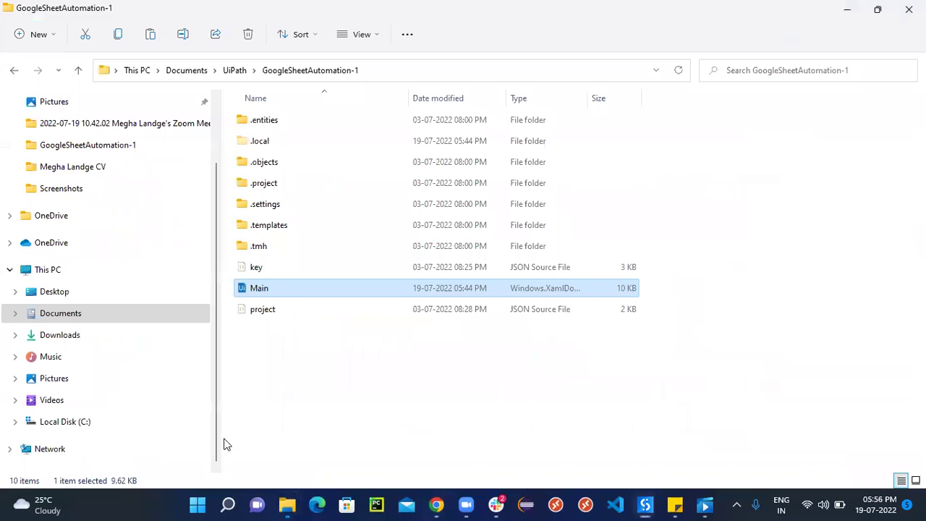
click(348, 447)
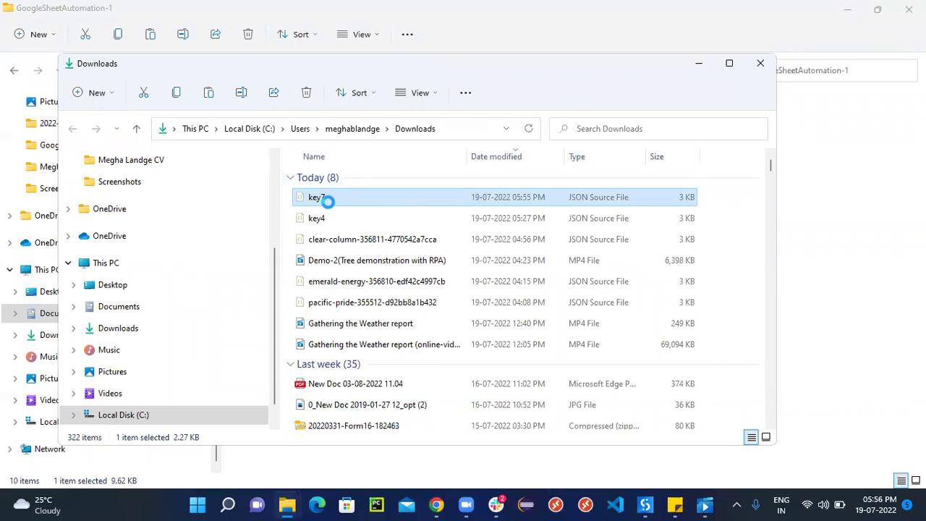
right_click(331, 206)
click(375, 226)
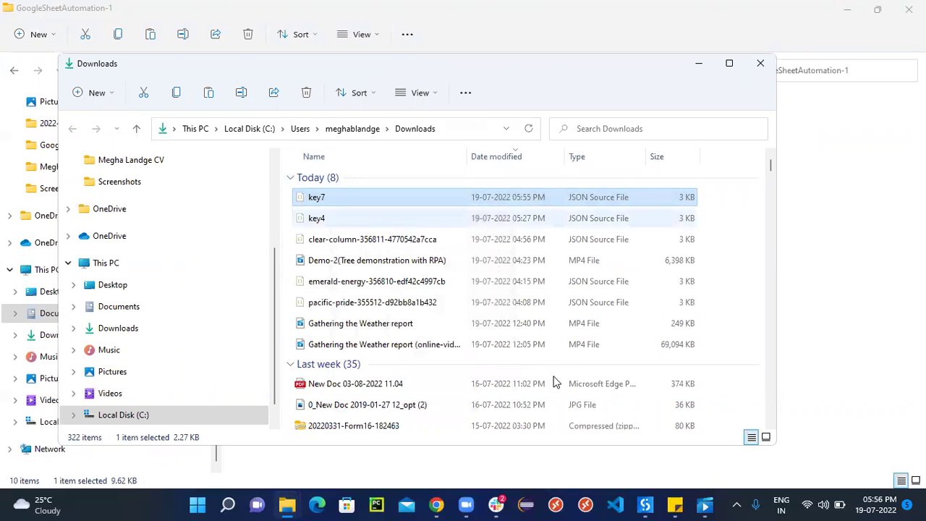
Switch to UiPath Studio and paste the copied key7.json file into the Demo-Google-Sheet project
mouse_move(645, 505)
click(559, 433)
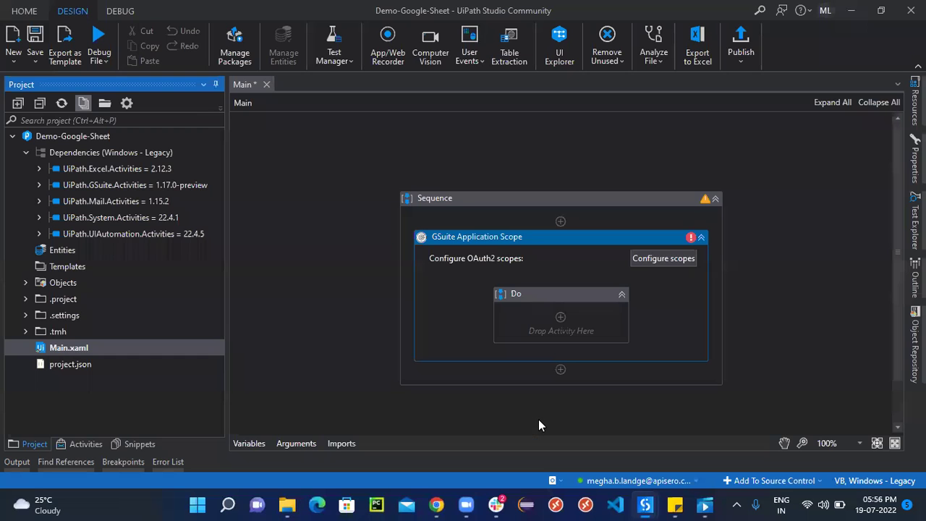
right_click(61, 347)
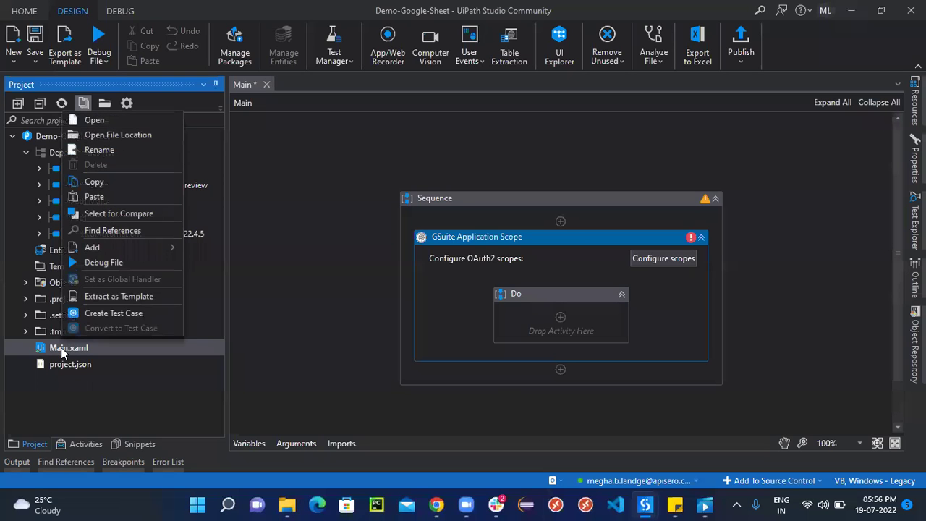
click(95, 198)
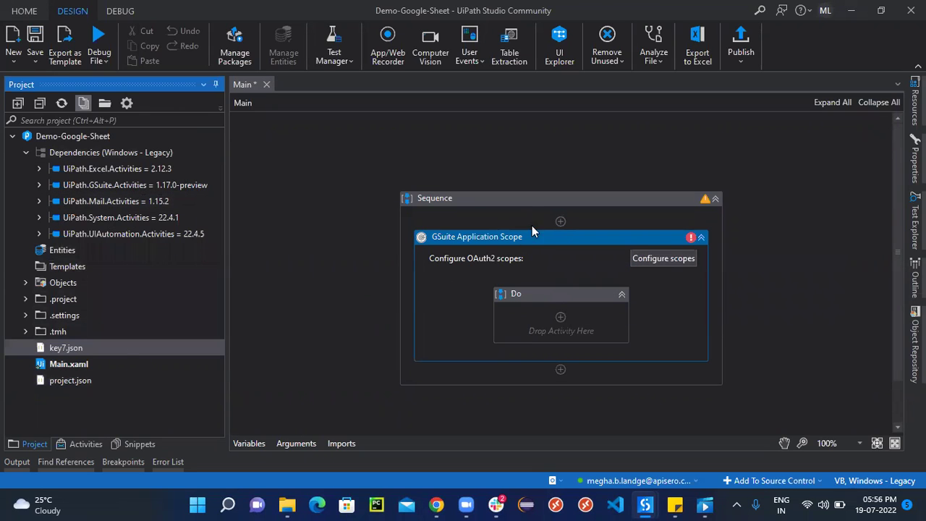
Set the GSuite Application Scope's service account KeyPath to "key7.json"
click(915, 165)
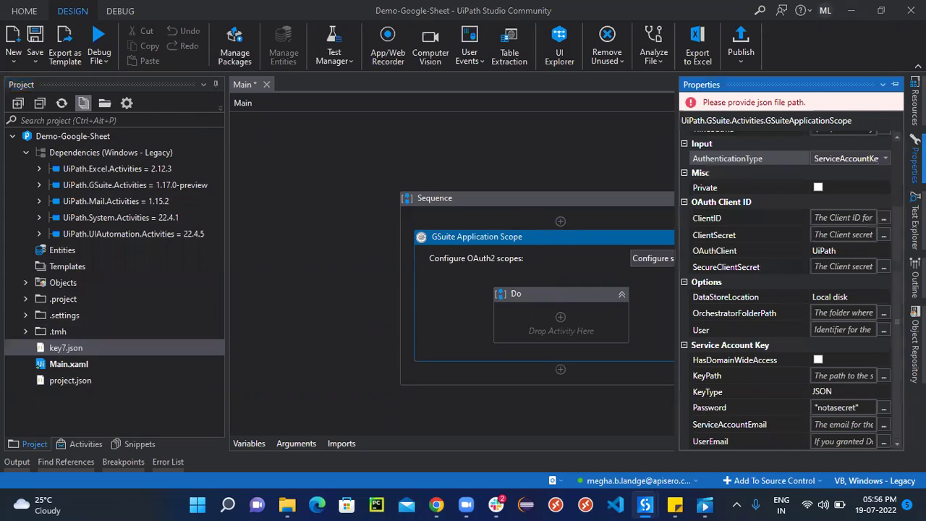
click(852, 376)
click(848, 376)
text(")
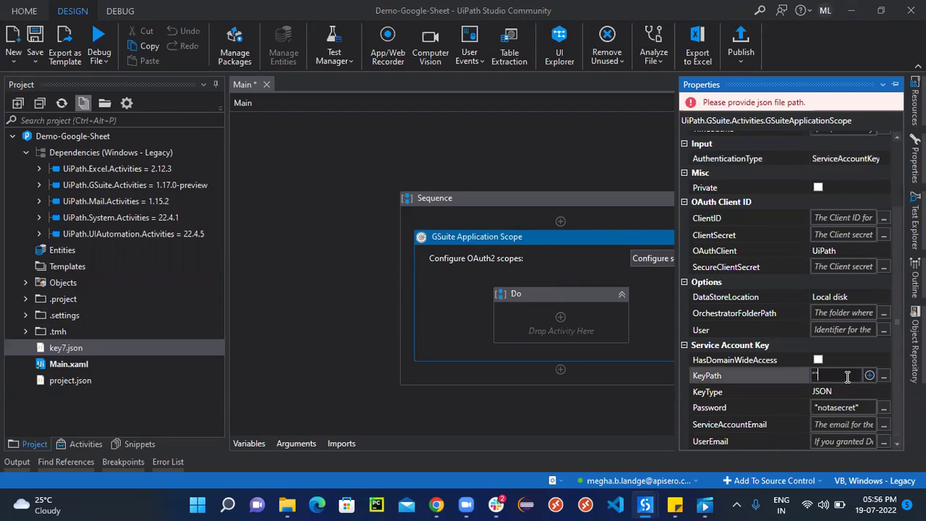
text(key7.json)
Clear the Password property of the GSuite Application Scope and save the Main workflow
click(858, 406)
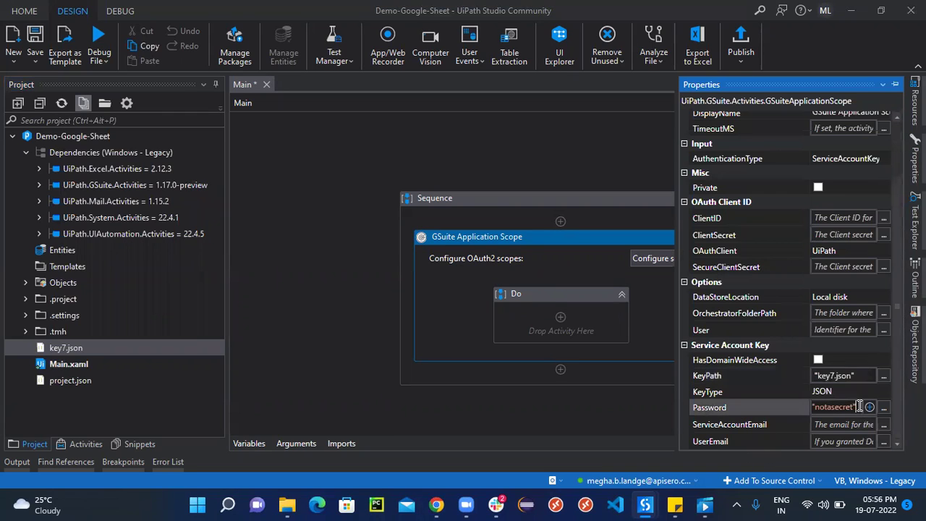
key(BackSpace)
key(BackSpace)
key(BackSpace)
key(BackSpace)
key(BackSpace)
key(BackSpace)
key(BackSpace)
key(BackSpace)
key(BackSpace)
key(BackSpace)
key(BackSpace)
key(BackSpace)
click(447, 329)
key(ctrl+s)
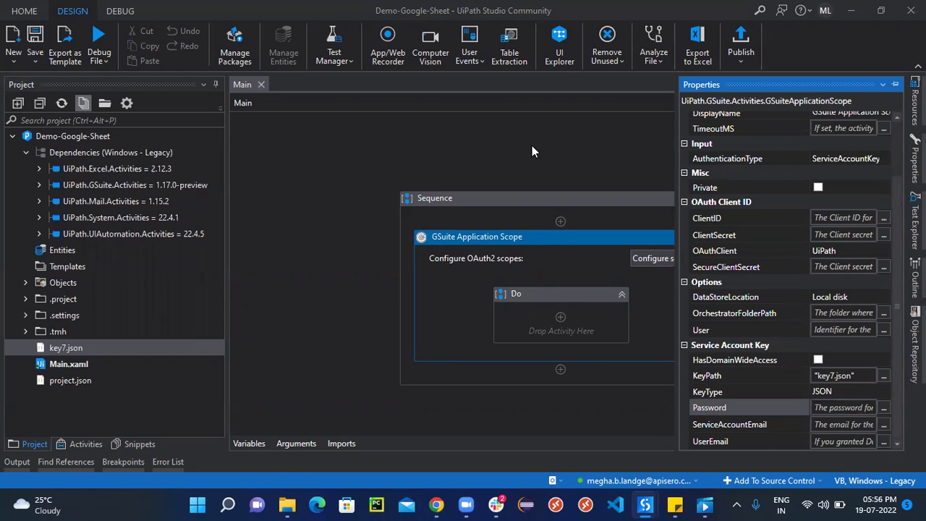
click(337, 149)
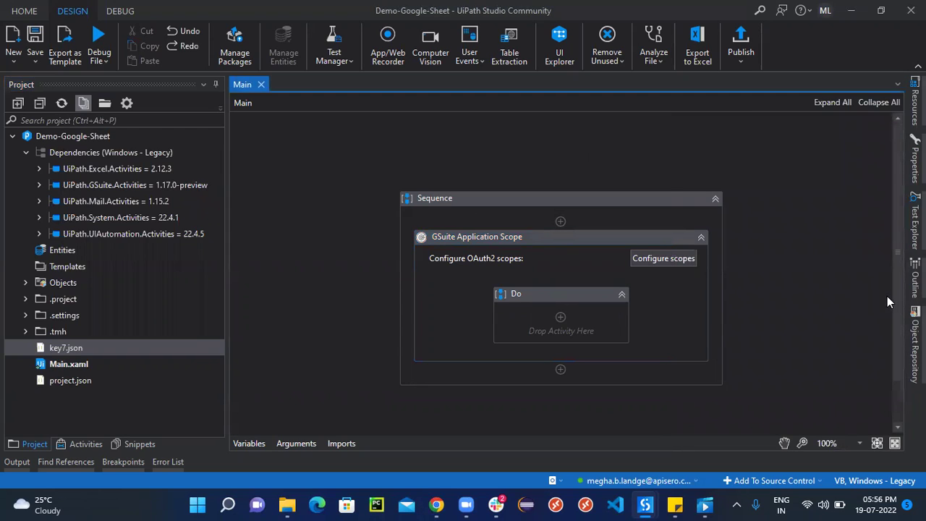
click(531, 236)
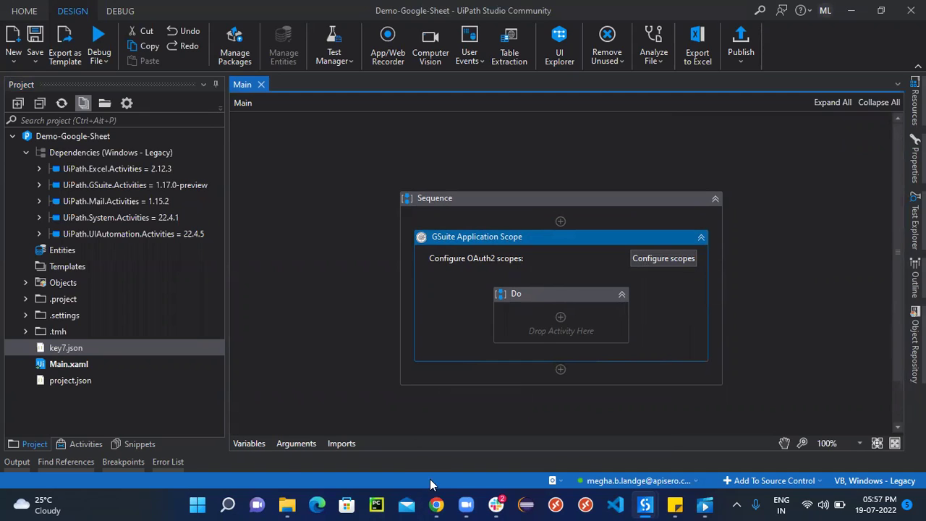
Search the activities for "write" and add the Google Sheets Write Range activity inside the scope's Do sequence
mouse_move(436, 504)
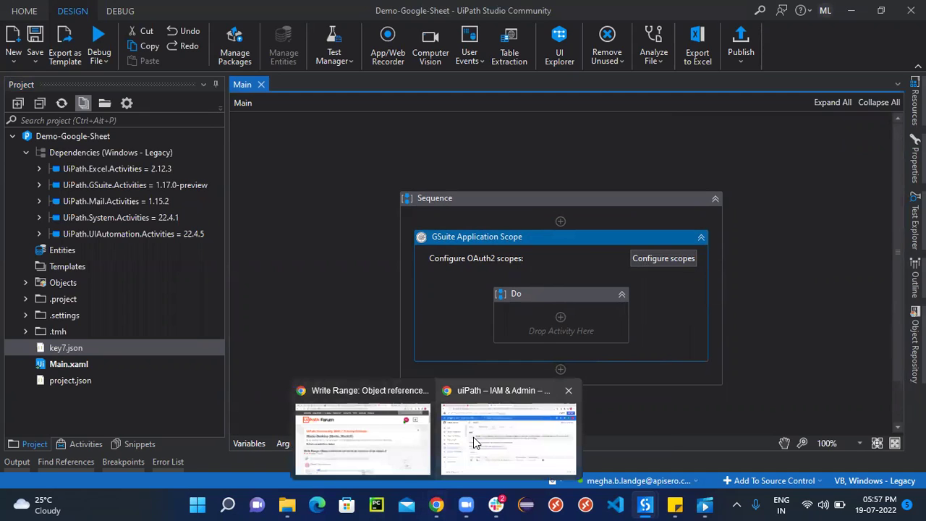
click(560, 318)
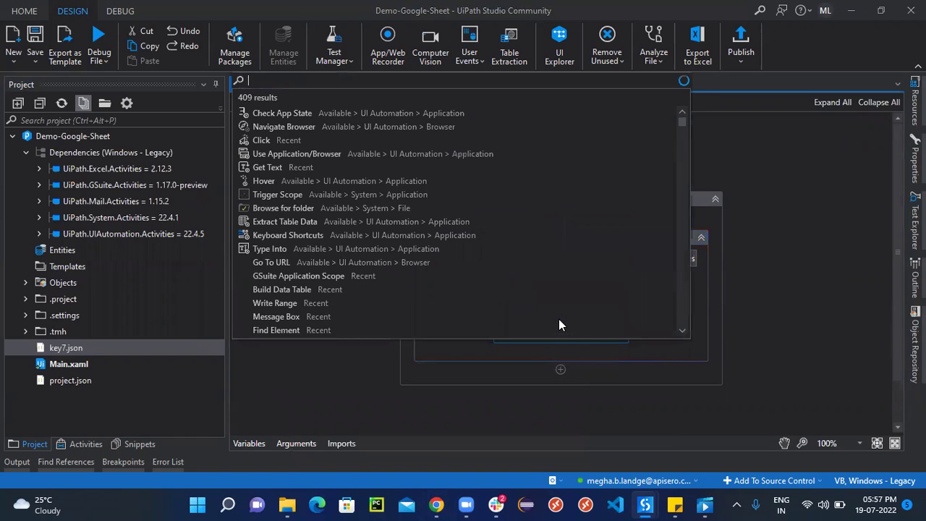
click(81, 443)
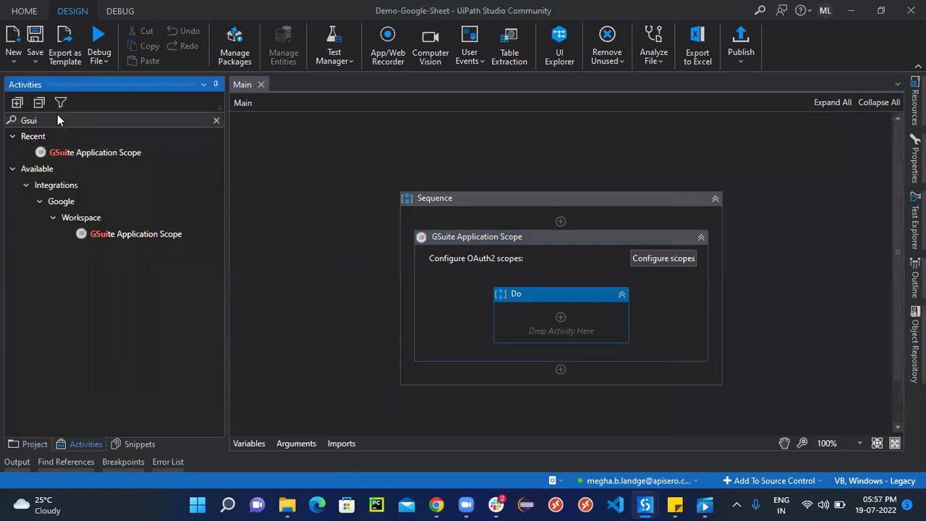
drag(62, 119, 14, 123)
text(write)
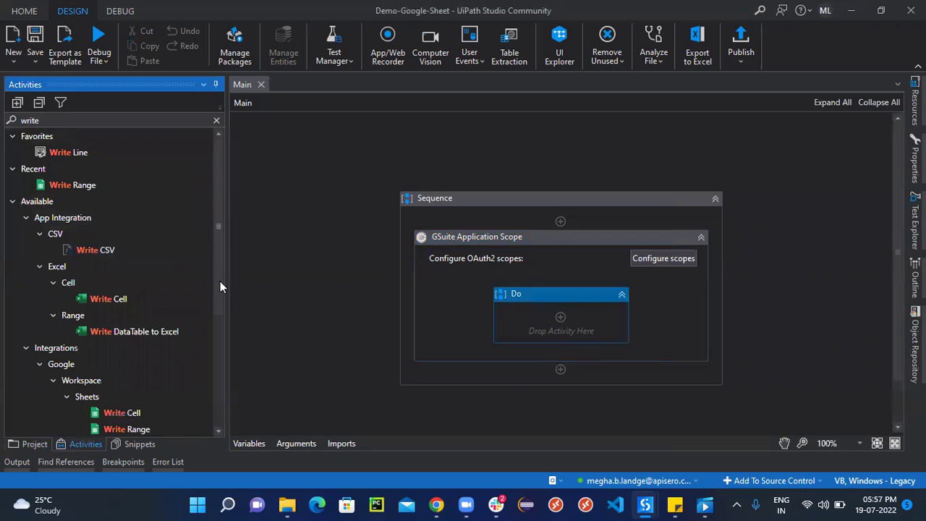
drag(222, 290, 227, 390)
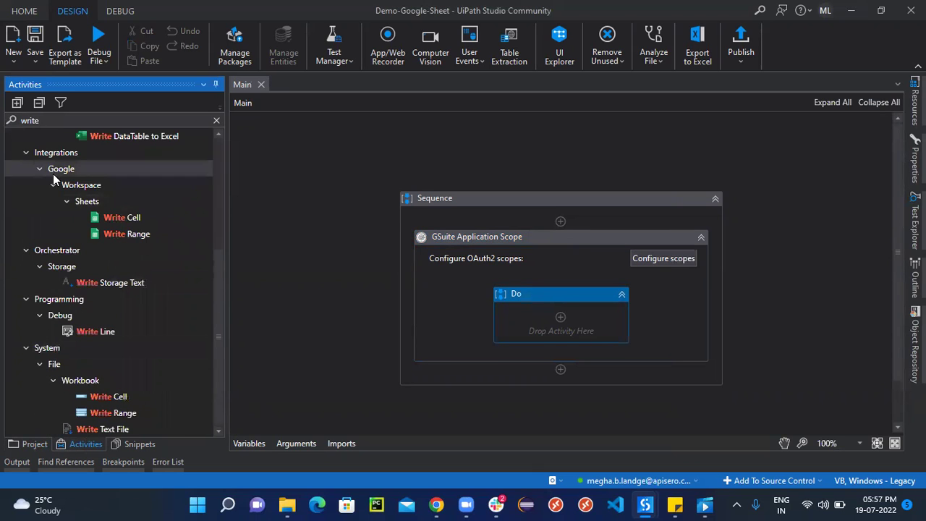
drag(130, 234, 557, 318)
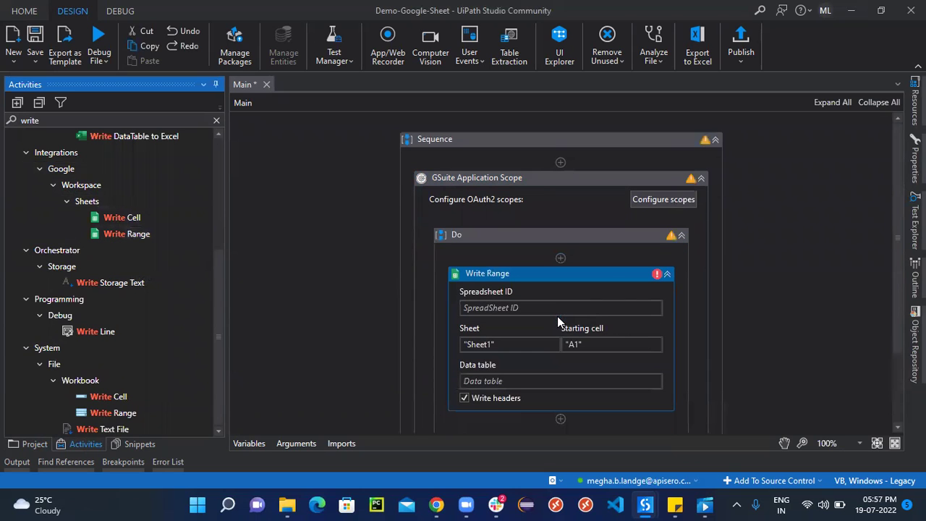
drag(893, 292, 896, 332)
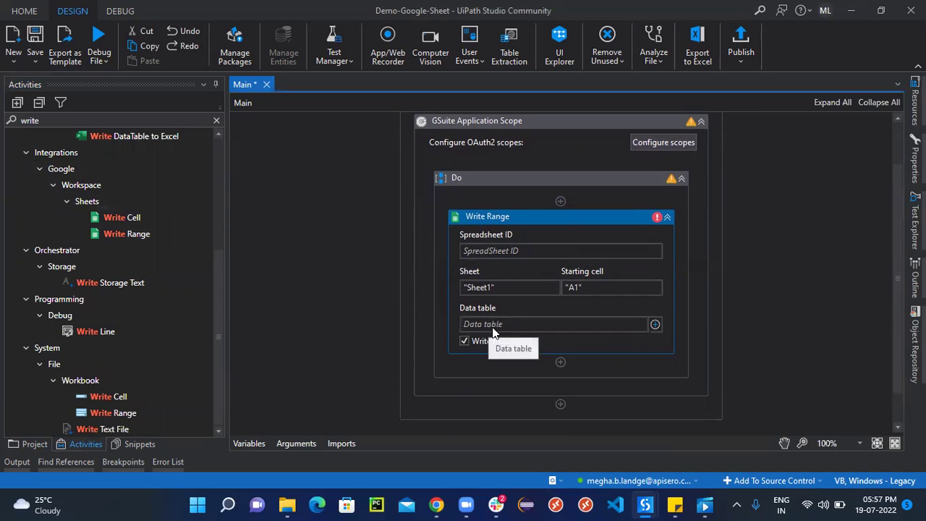
drag(893, 290, 895, 209)
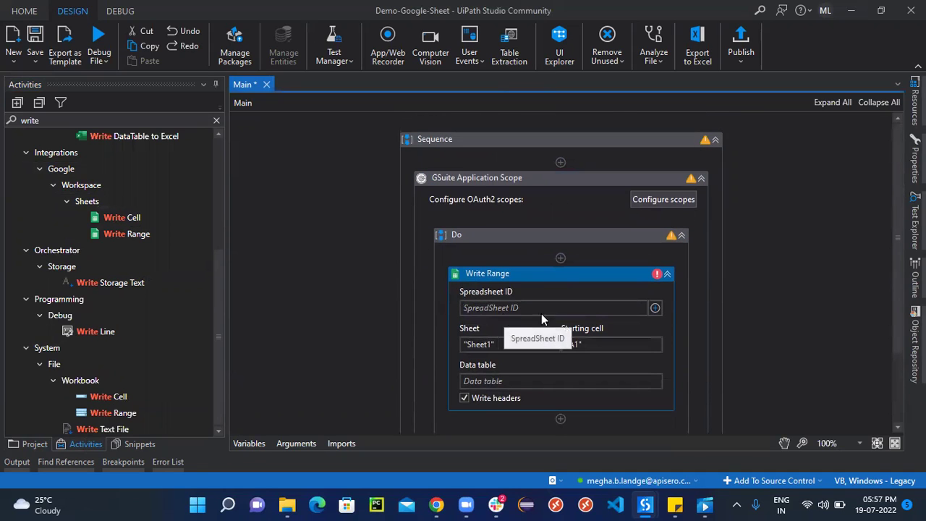
Switch to Chrome and create a blank Google Sheets spreadsheet through sheet.new in a new browser tab
mouse_move(436, 504)
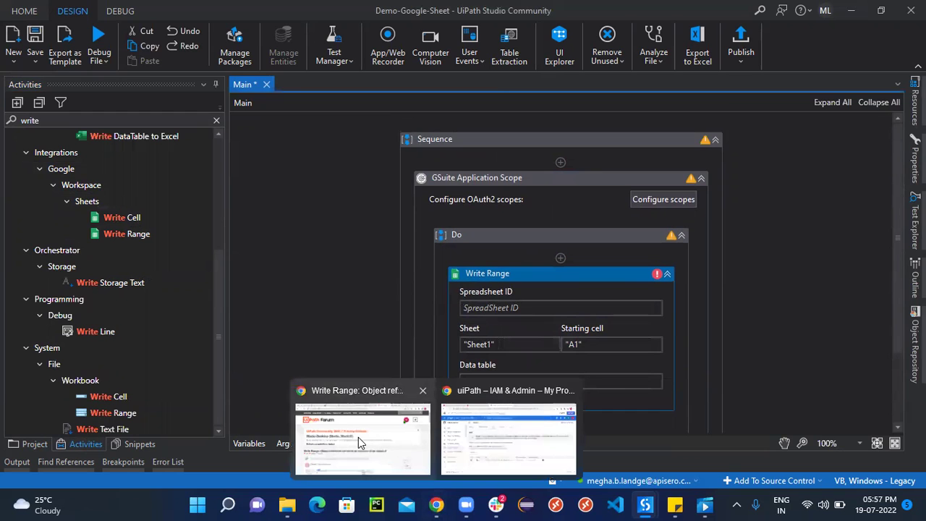
click(510, 437)
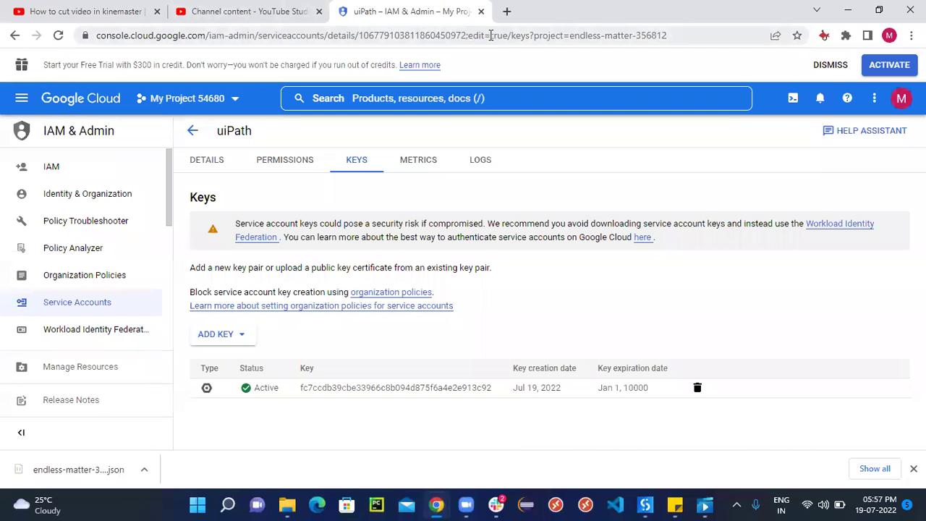
click(506, 11)
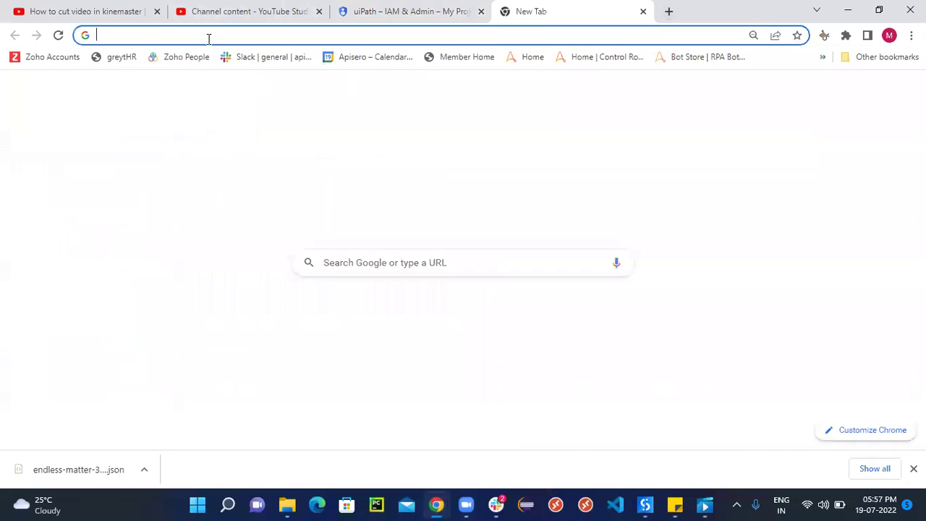
click(214, 35)
text(sheet.)
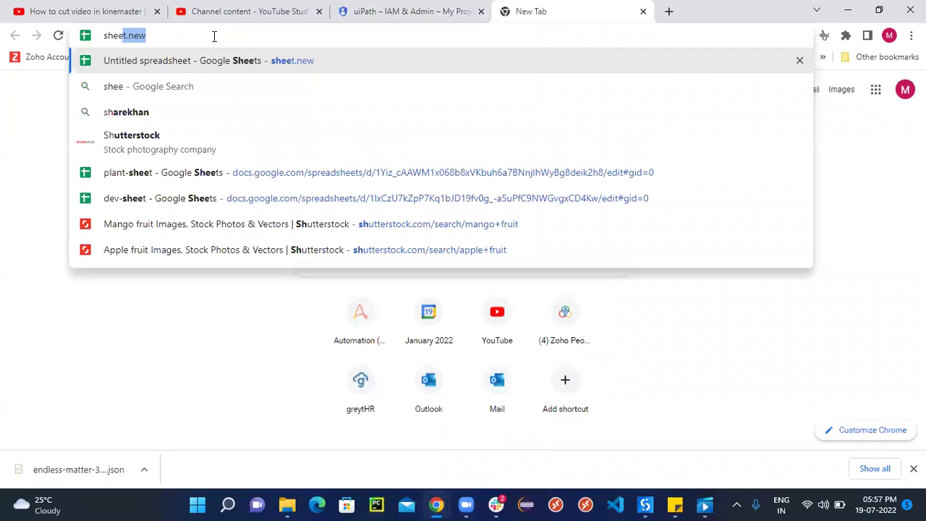
text(n)
key(Return)
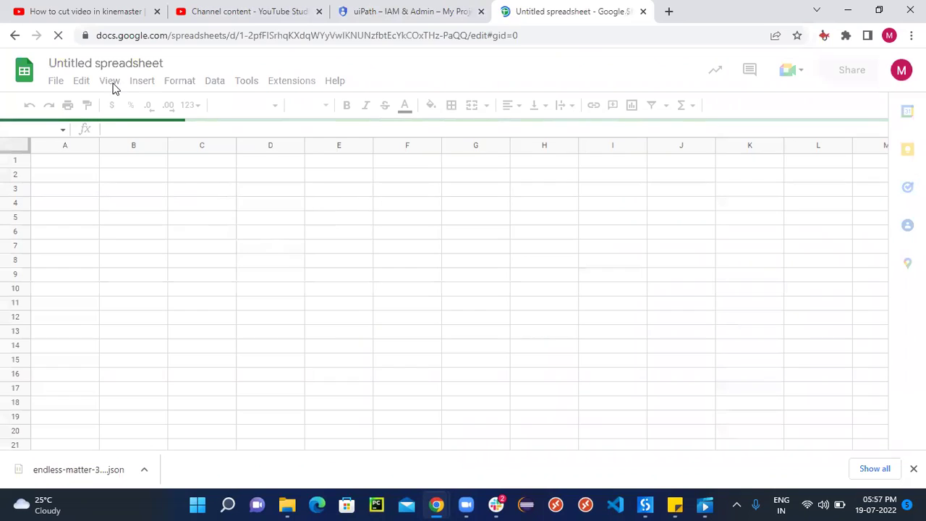
Rename the untitled spreadsheet as Demo-GoogleSheet
click(164, 63)
mouse_move(164, 63)
mouse_down()
mouse_move(118, 72)
mouse_move(156, 65)
mouse_up()
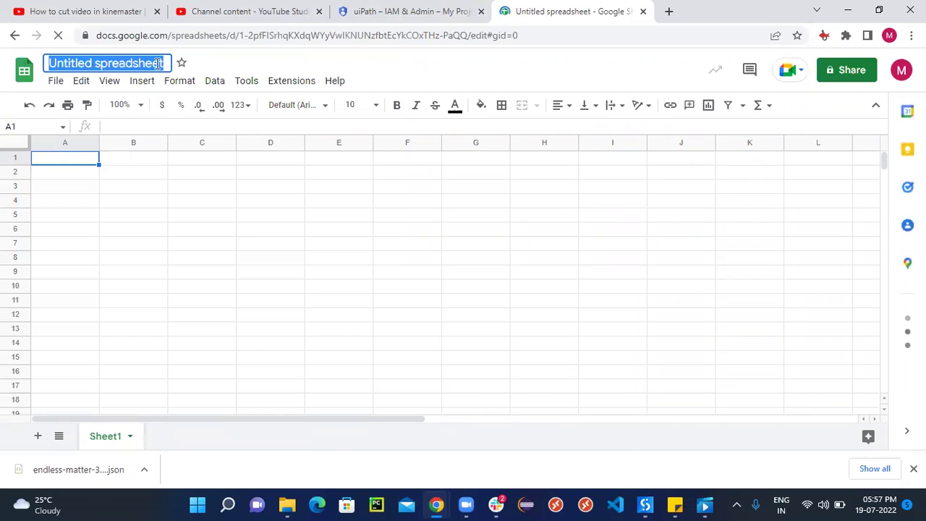
key(BackSpace)
text(shh)
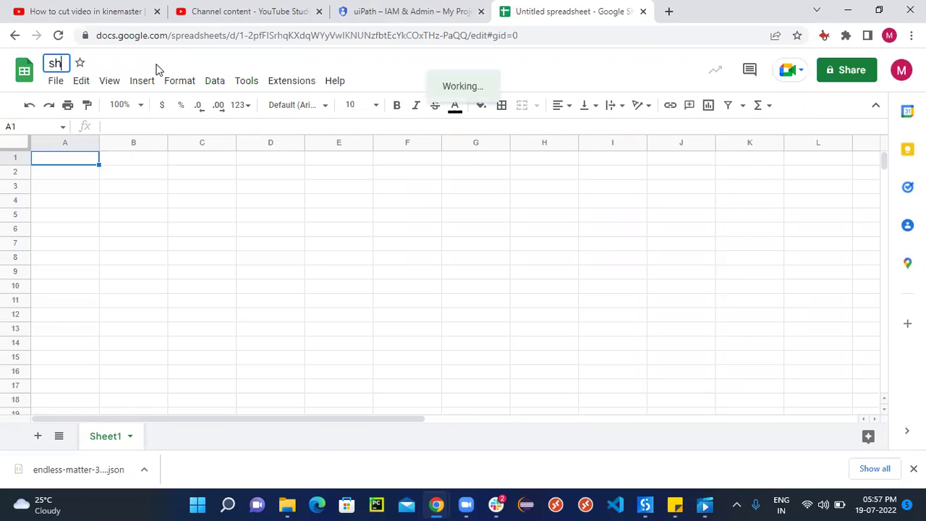
key(BackSpace)
key(BackSpace)
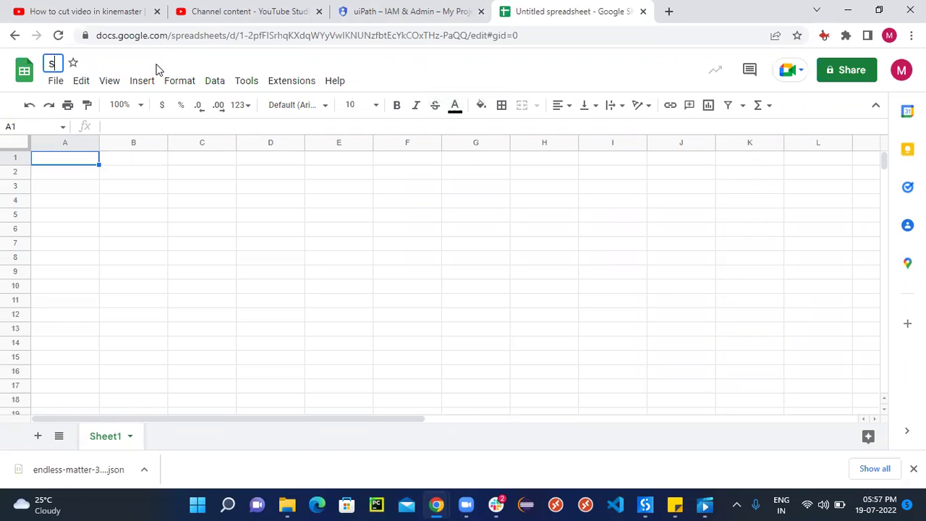
key(BackSpace)
text(Demo-Google)
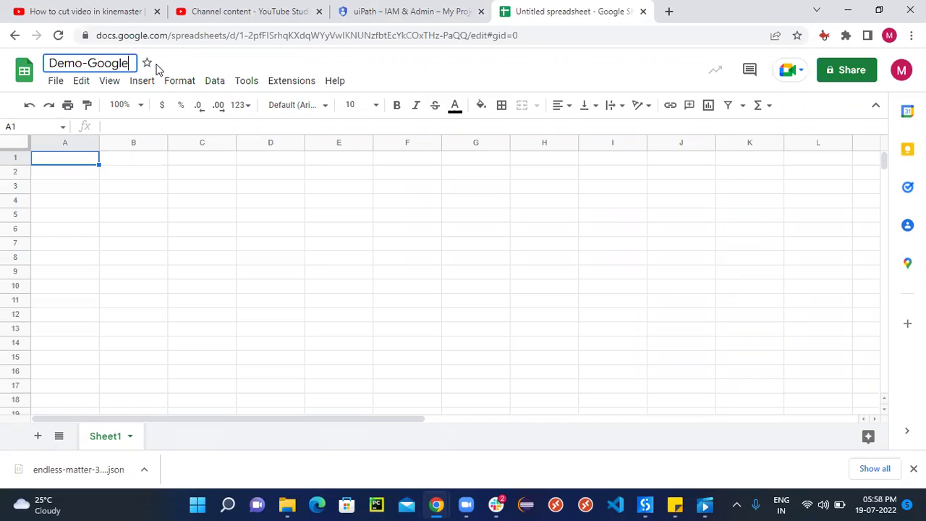
text(Sheet)
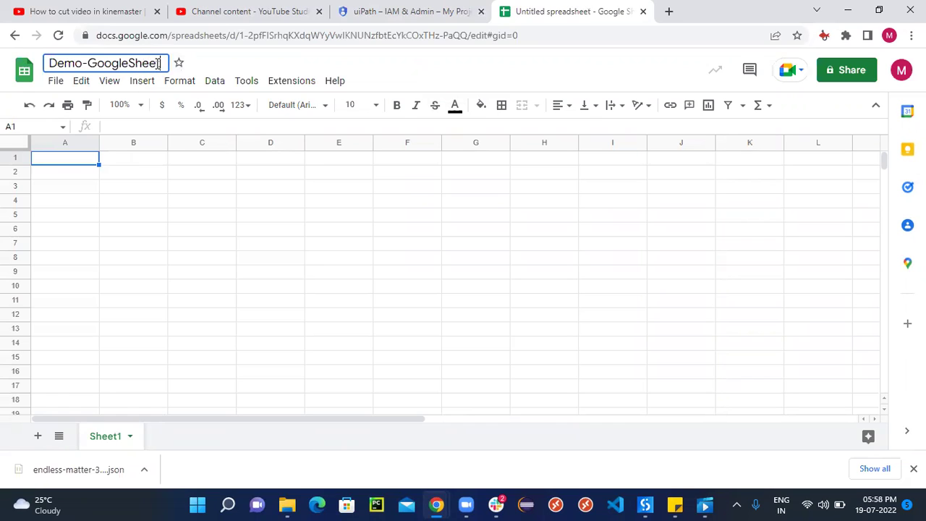
click(233, 275)
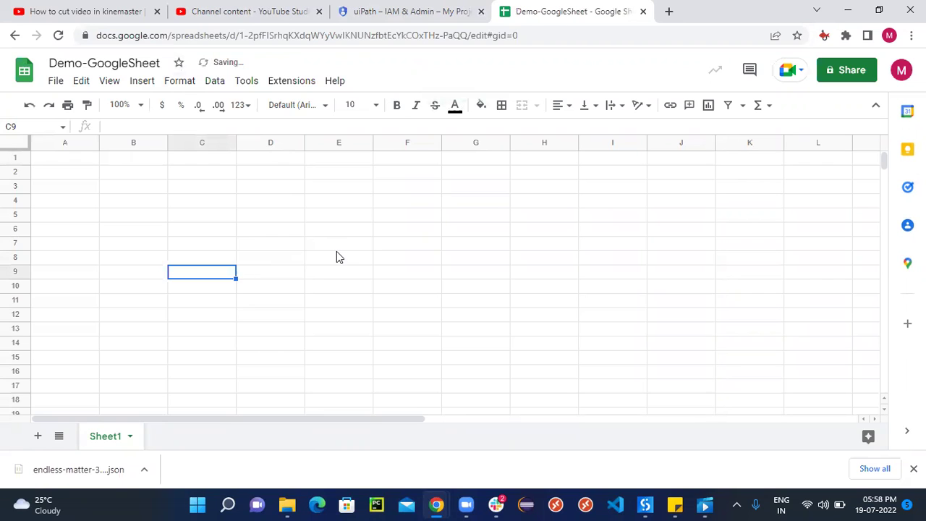
Copy the spreadsheet ID from the Demo-GoogleSheet web address, the part between /d/ and /edit
mouse_move(646, 505)
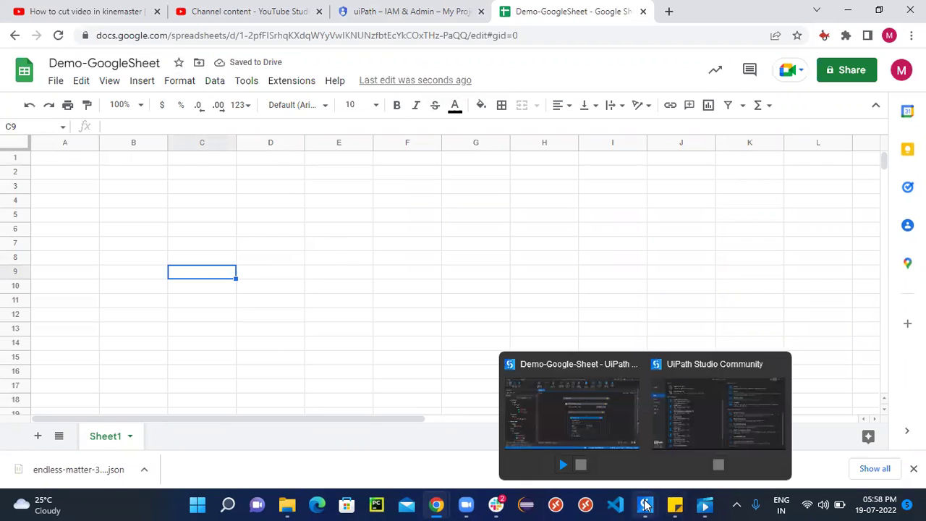
click(568, 381)
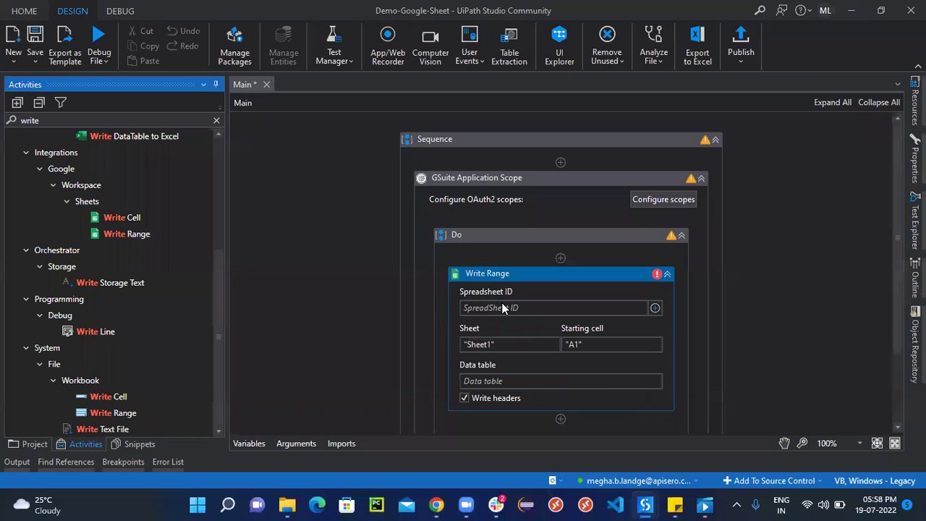
mouse_move(432, 505)
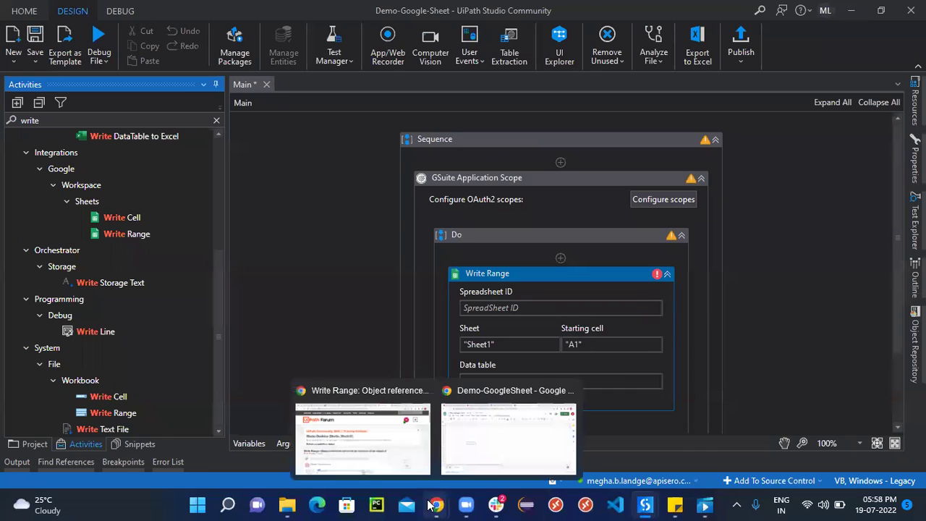
click(498, 443)
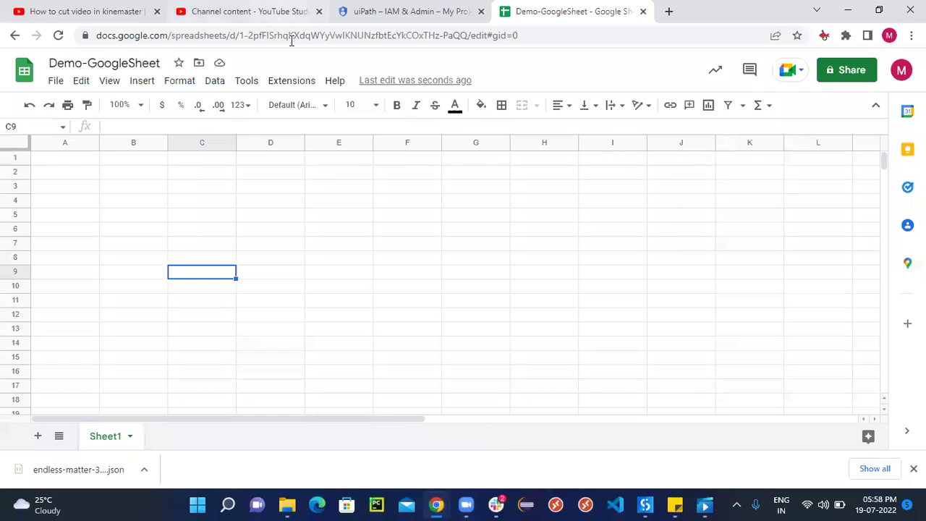
click(241, 36)
drag(241, 36, 468, 49)
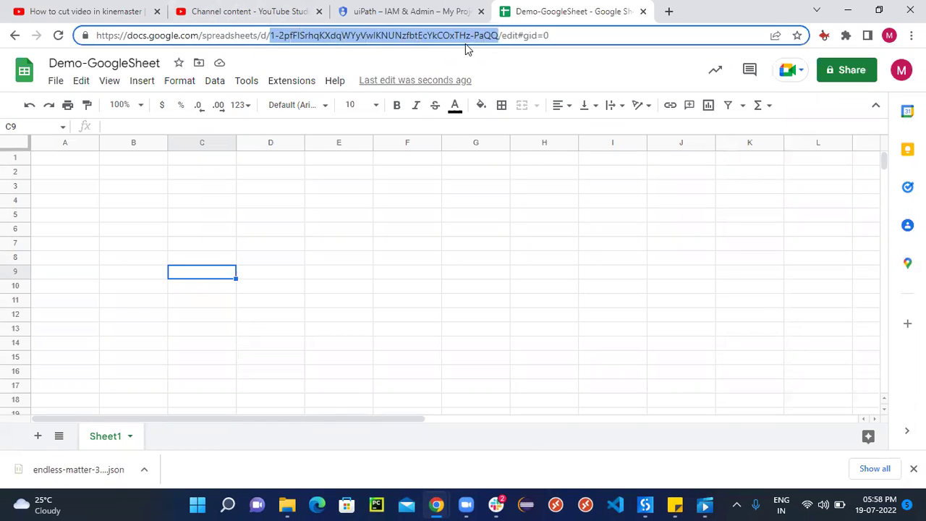
Switch to UiPath Studio and enter the copied Demo-GoogleSheet spreadsheet ID in quotation marks as the Write Range activity's Spreadsheet ID
mouse_move(645, 504)
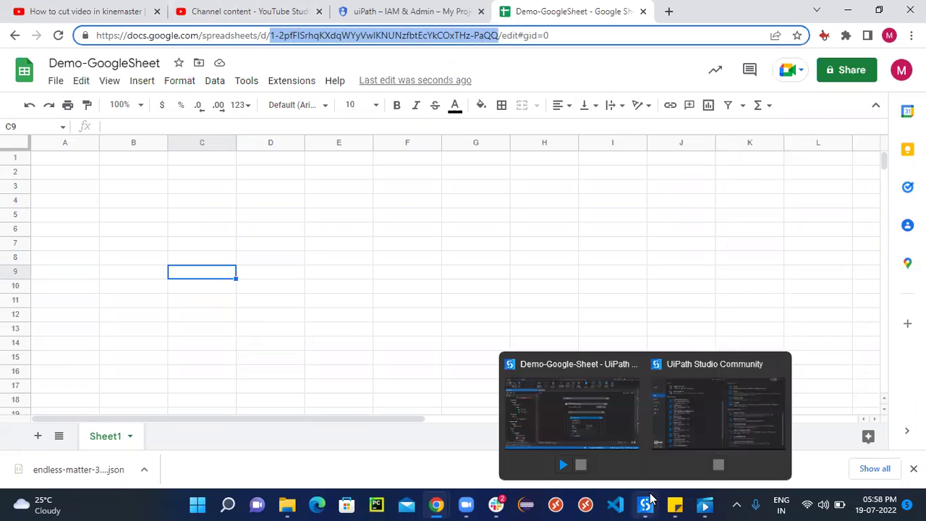
click(555, 396)
click(509, 310)
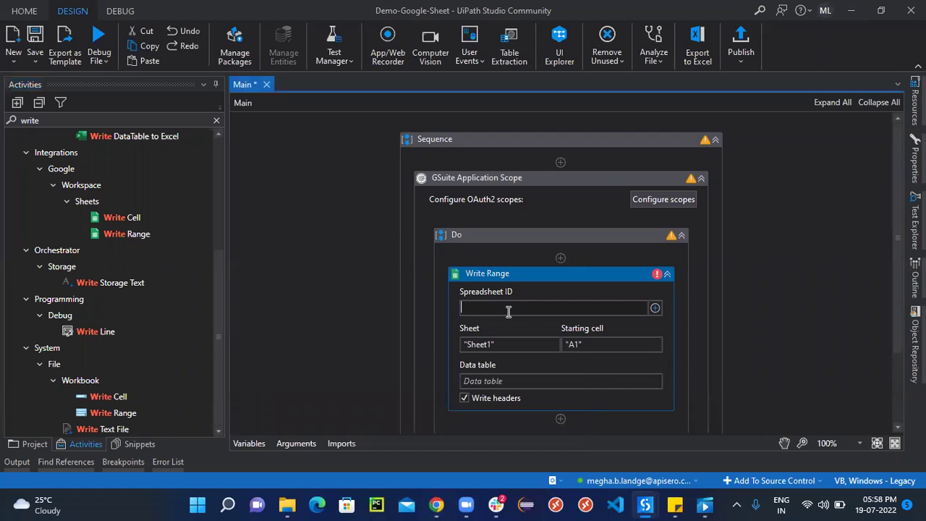
text(")
key(ctrl+v)
text(")
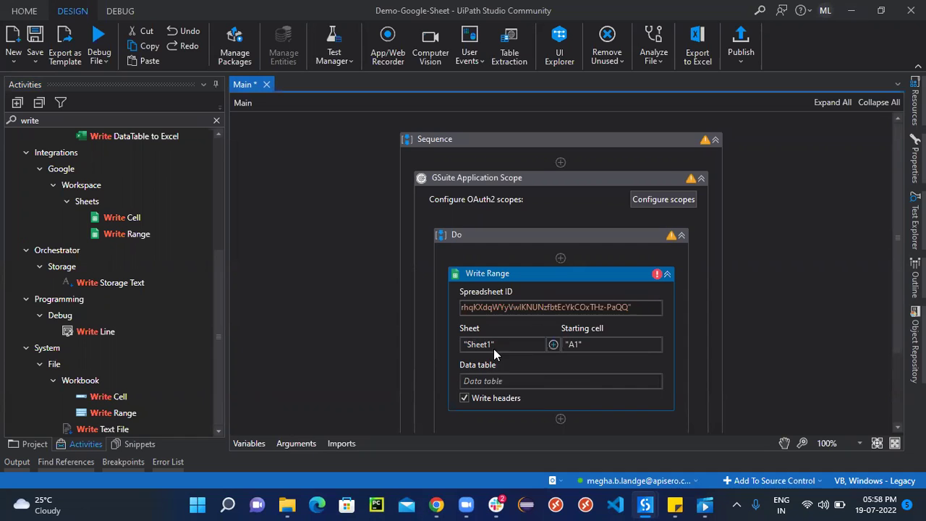
Check the sheet name of Demo-GoogleSheet in Chrome and return to the Demo-Google-Sheet project in UiPath Studio
mouse_move(436, 504)
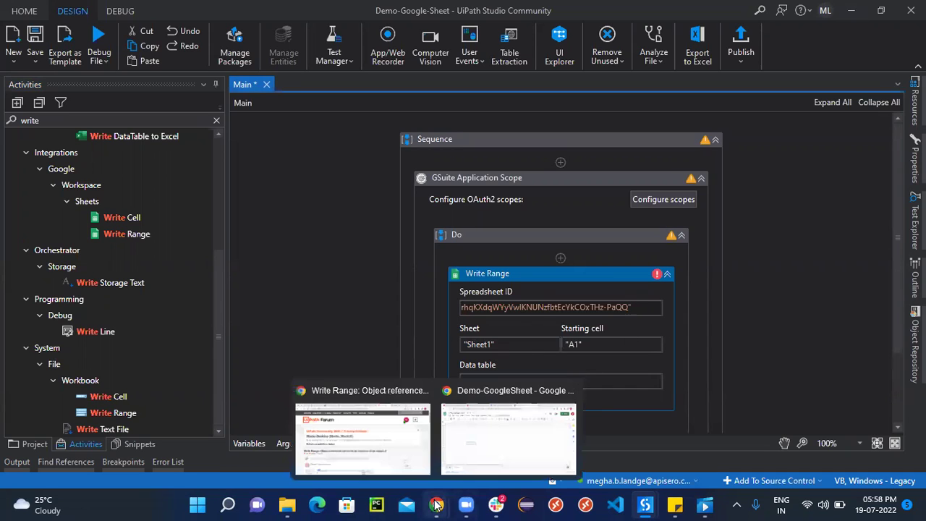
click(488, 427)
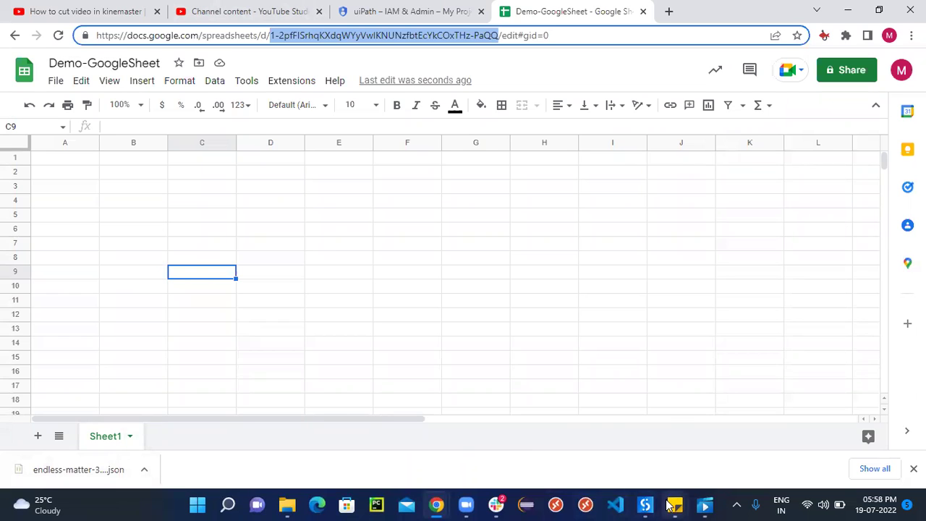
mouse_move(659, 504)
click(557, 418)
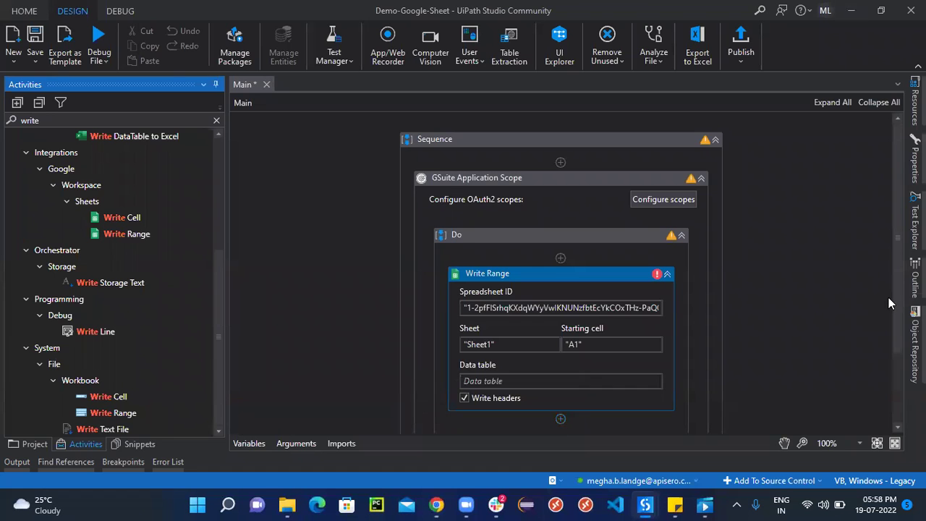
Search for "build" and add a Build Data Table activity in the main Sequence, above GSuite Application Scope
scroll(896, 308, down, 2)
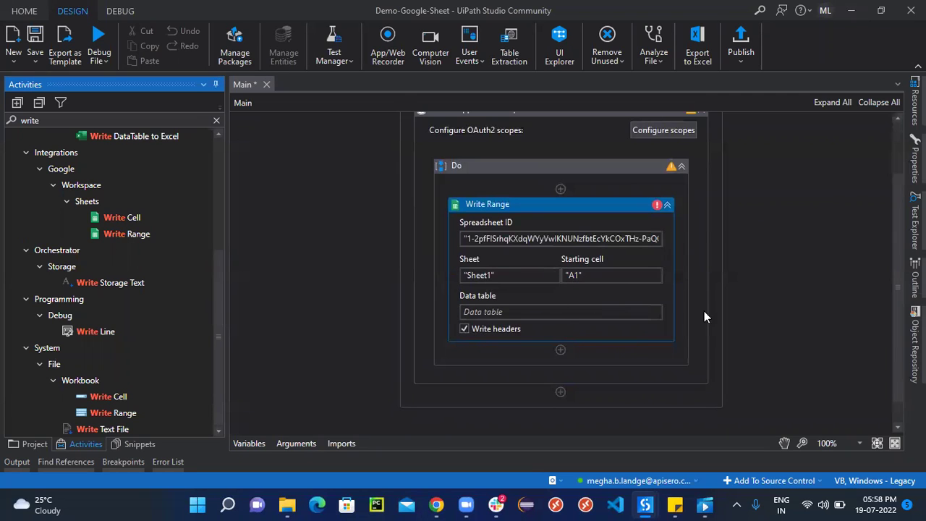
scroll(897, 324, up, 2)
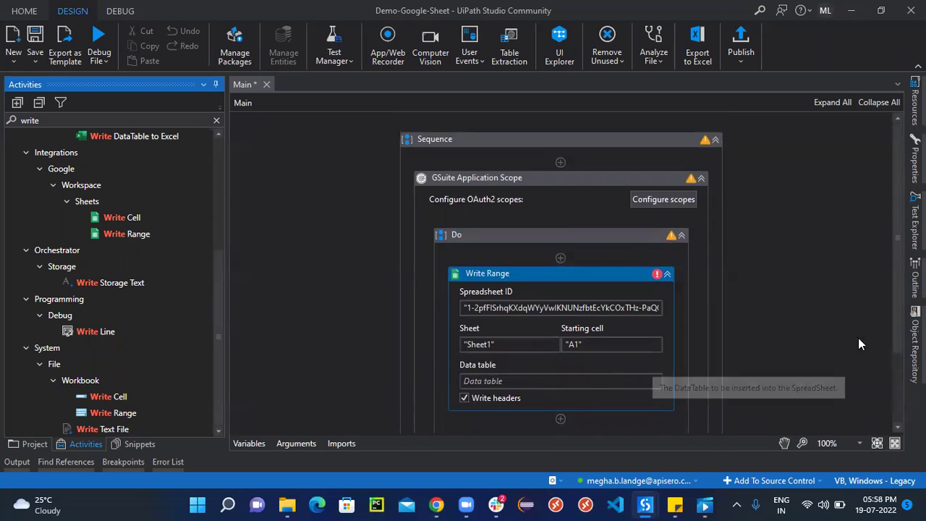
click(559, 163)
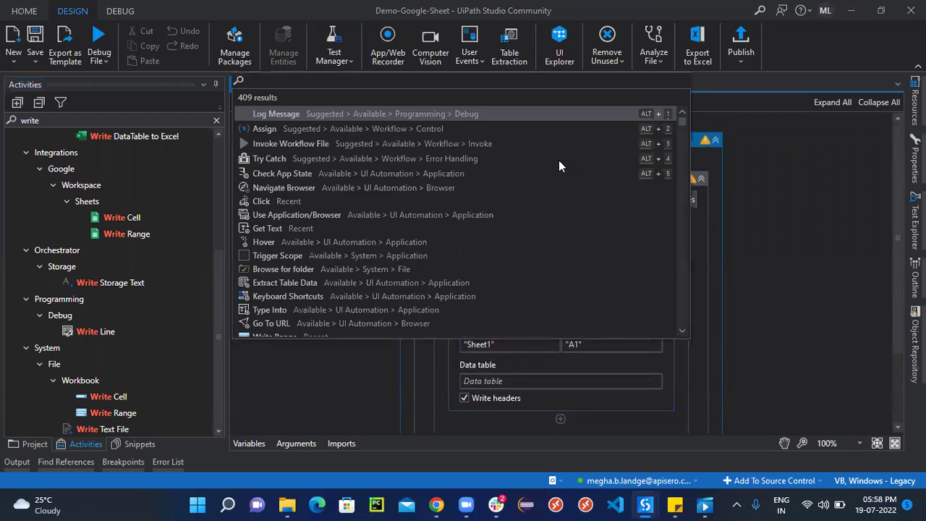
text(build)
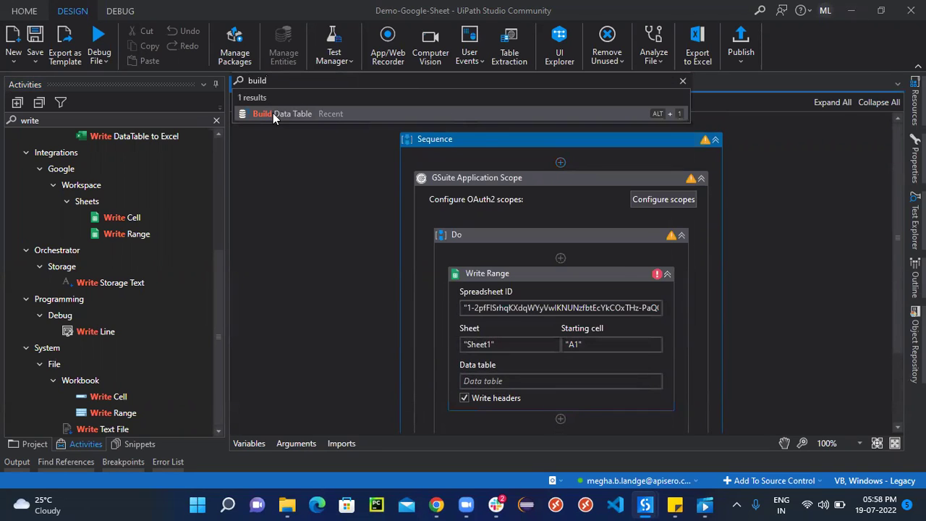
click(323, 115)
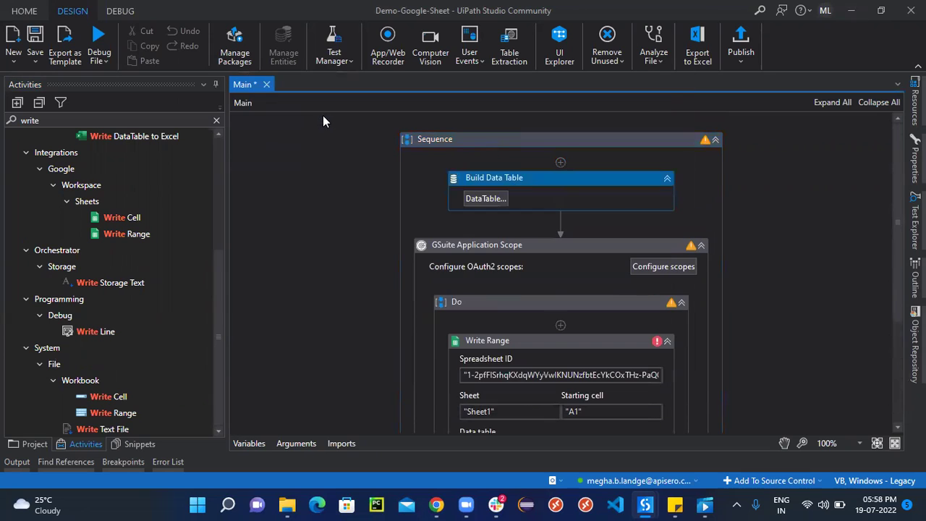
Add a second row to the Build Data Table activity's table with text1 in Column1 and 4 in Column2
click(494, 200)
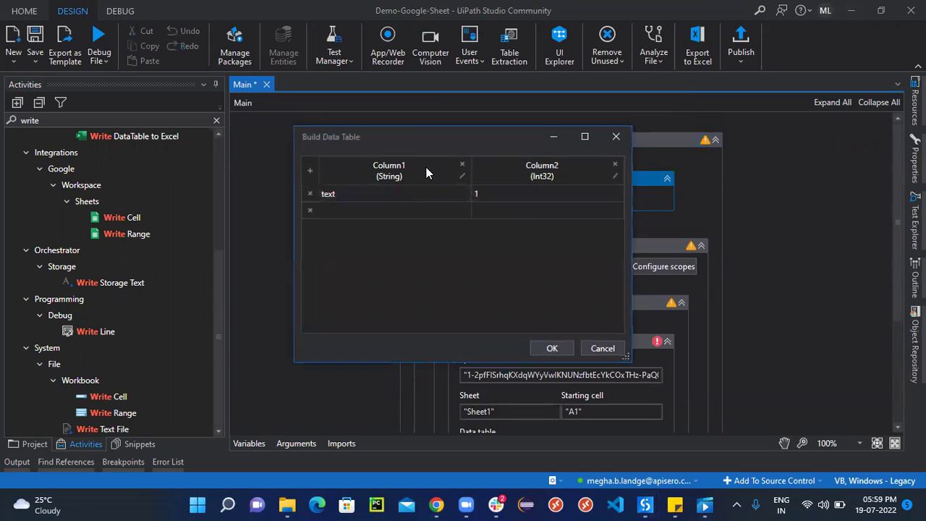
click(362, 189)
click(384, 211)
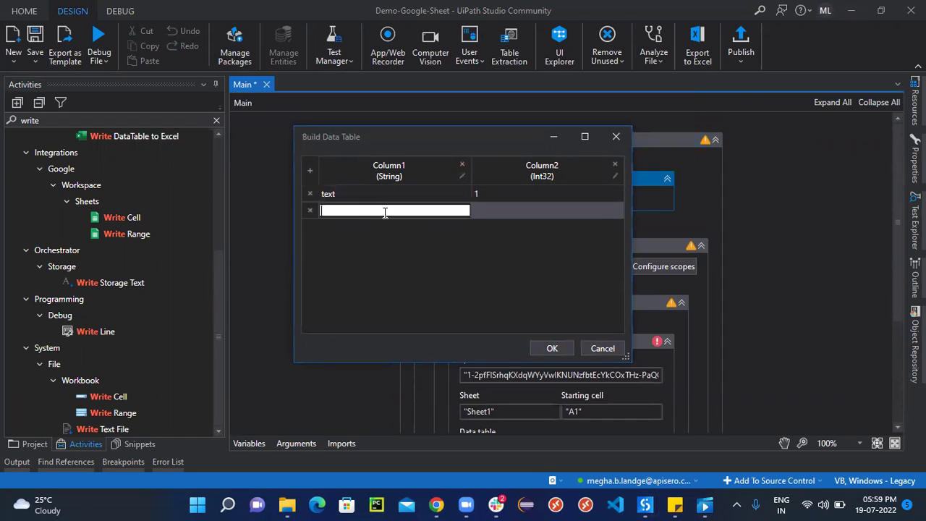
text(text1)
click(510, 212)
text(4)
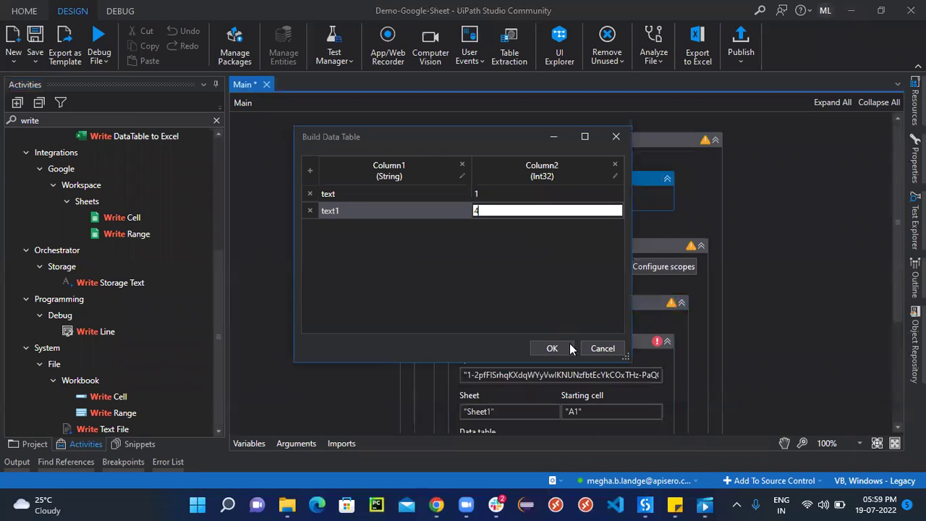
click(552, 350)
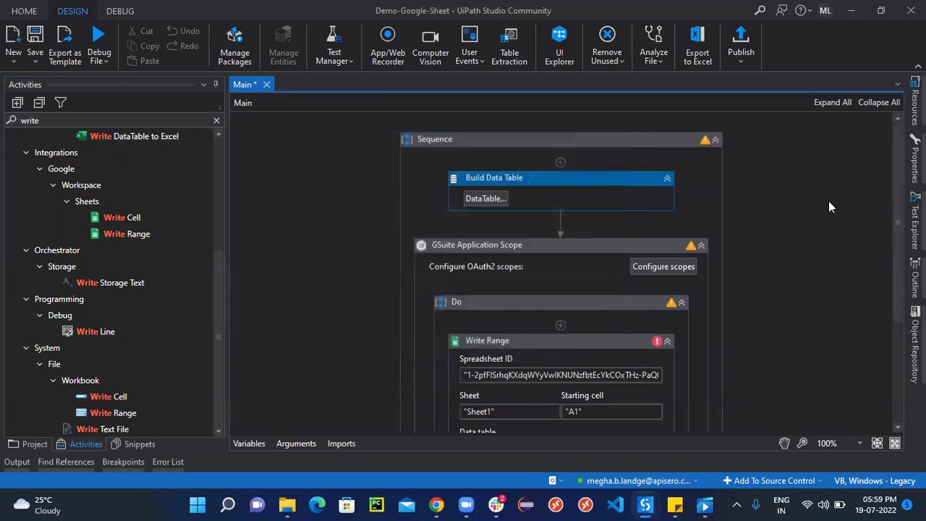
Create the variable dtGooglesheet as the DataTable output of the Build Data Table activity
click(915, 165)
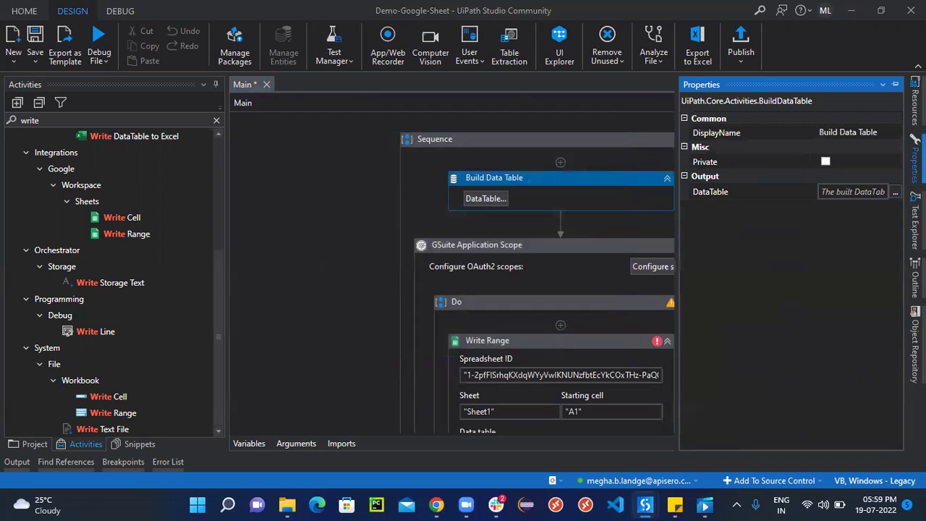
click(839, 191)
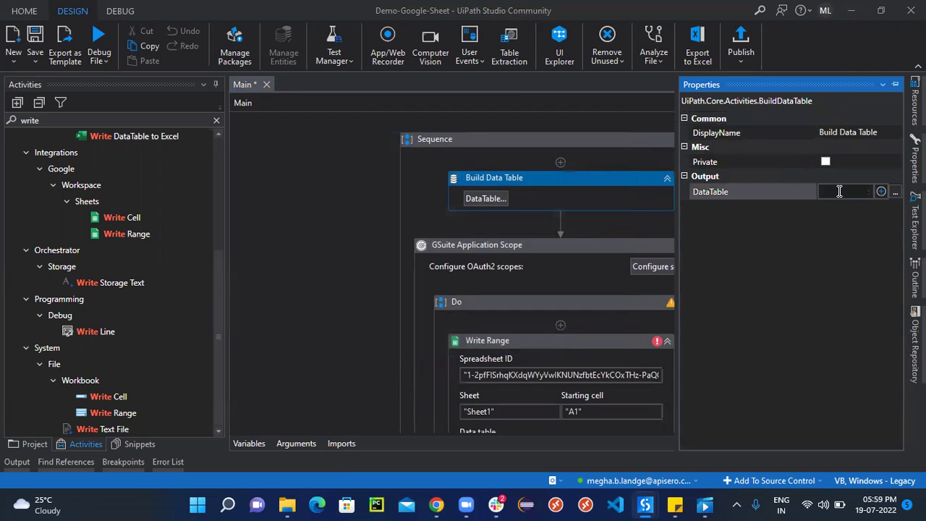
key(ctrl+k)
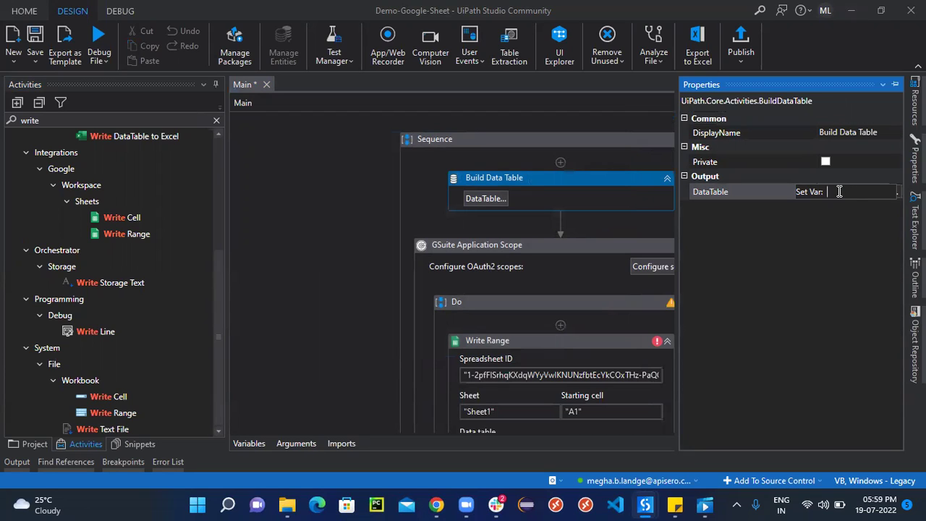
text(dtGoogle)
text(se)
text(heet)
drag(675, 320, 783, 340)
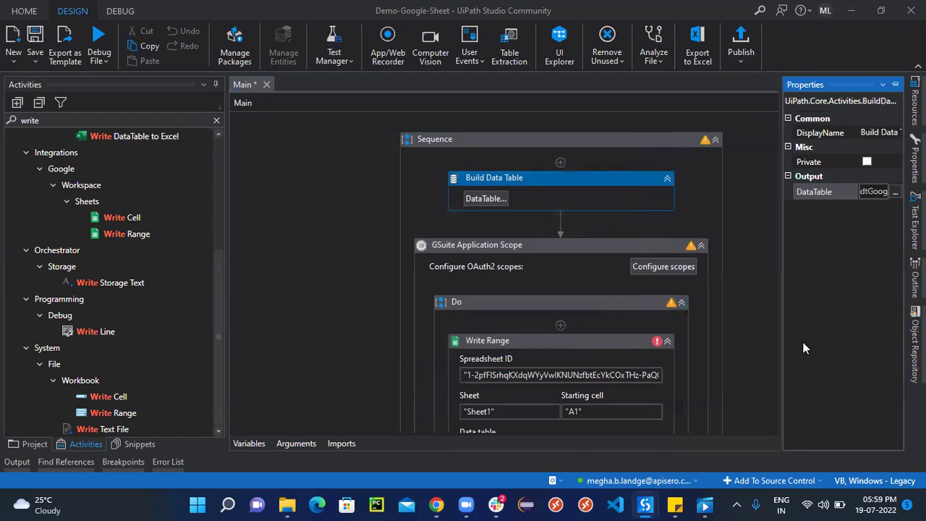
click(745, 350)
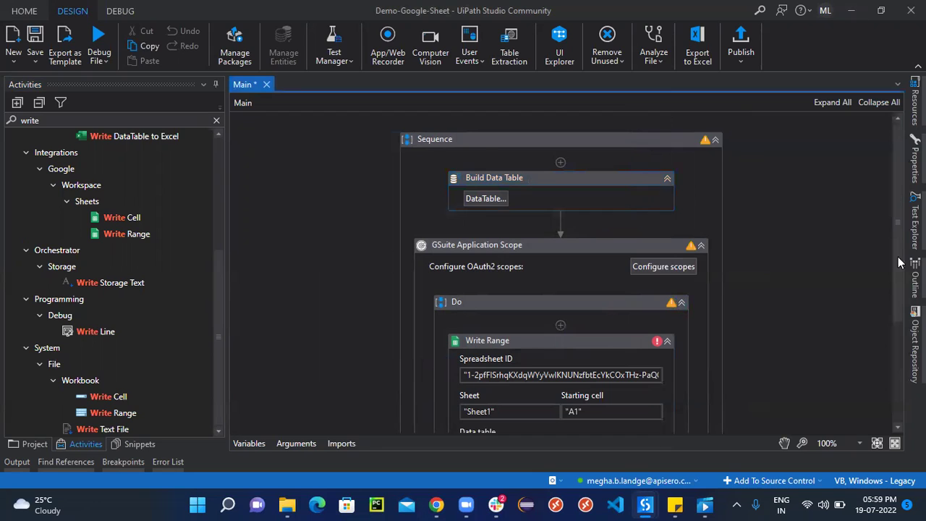
Set the Write Range activity's Data table to the dtGooglesheet variable and save the workflow
scroll(898, 257, down, 3)
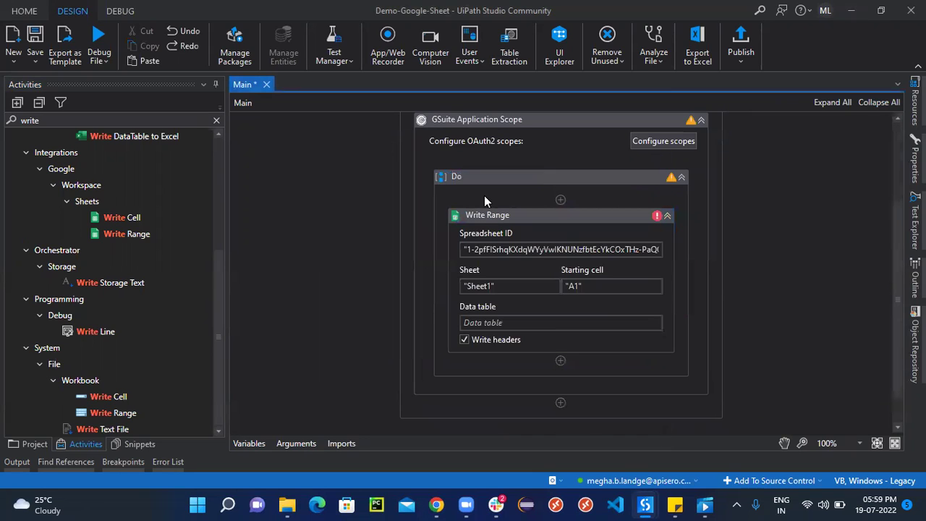
click(476, 324)
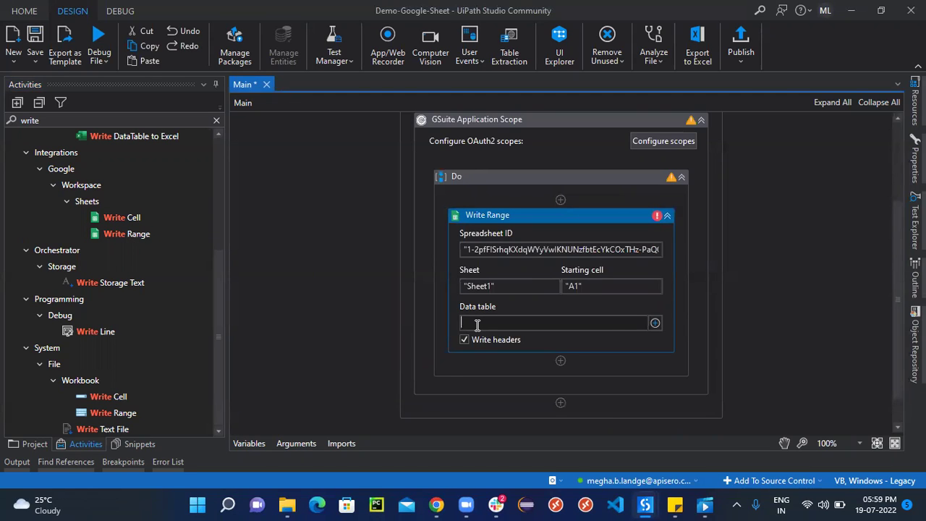
text(dt)
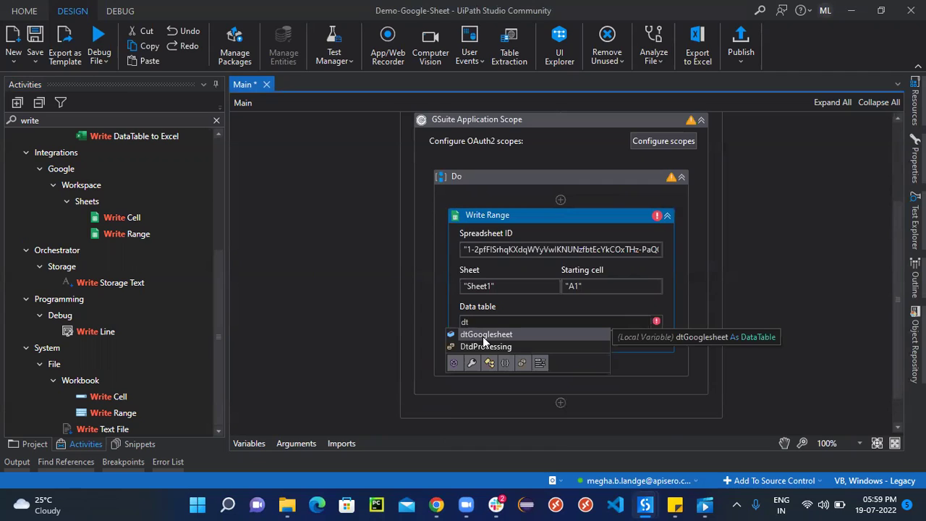
double_click(483, 336)
click(732, 326)
key(ctrl+s)
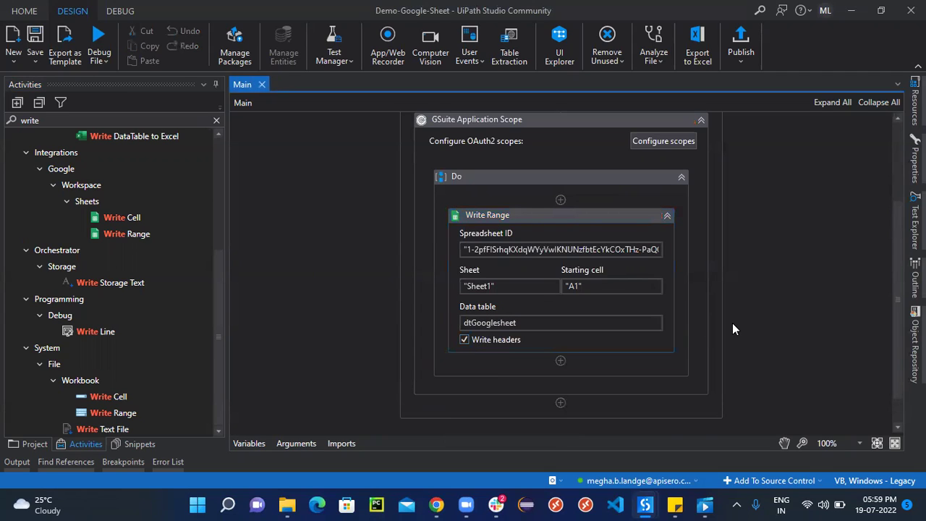
Review the Write Range activity's properties, including its data table, sheet name, spreadsheet ID and starting cell
click(484, 213)
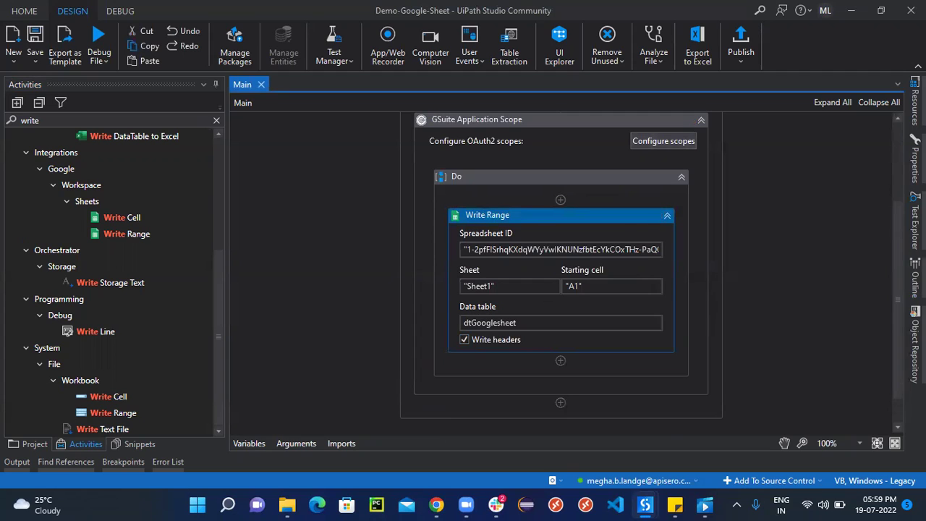
click(915, 160)
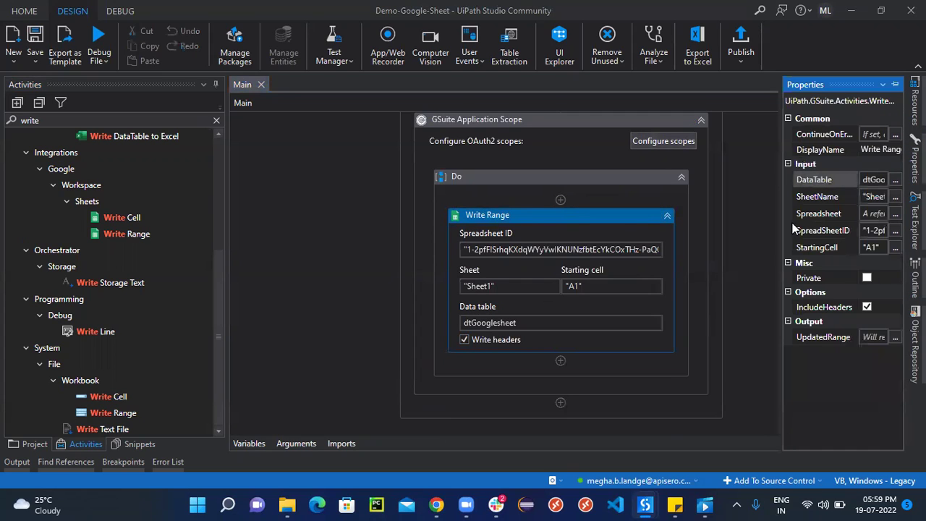
drag(784, 228, 741, 237)
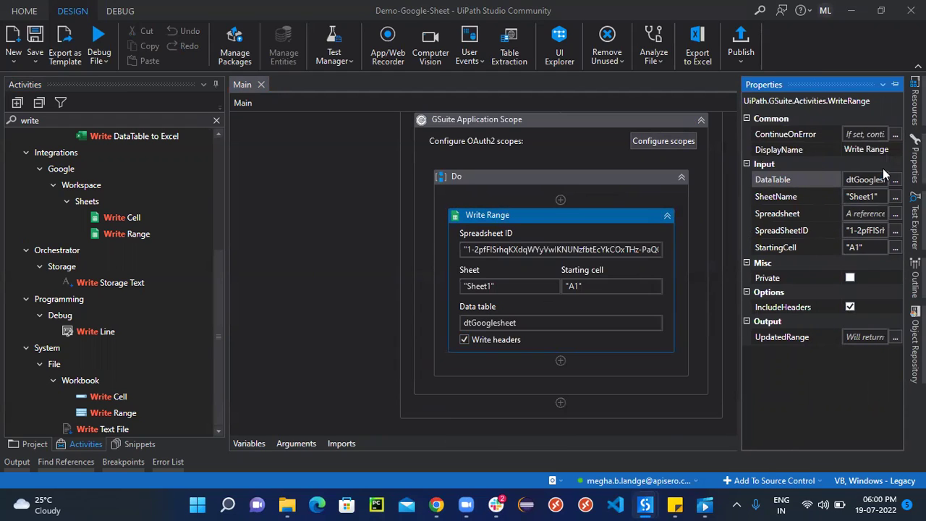
click(277, 298)
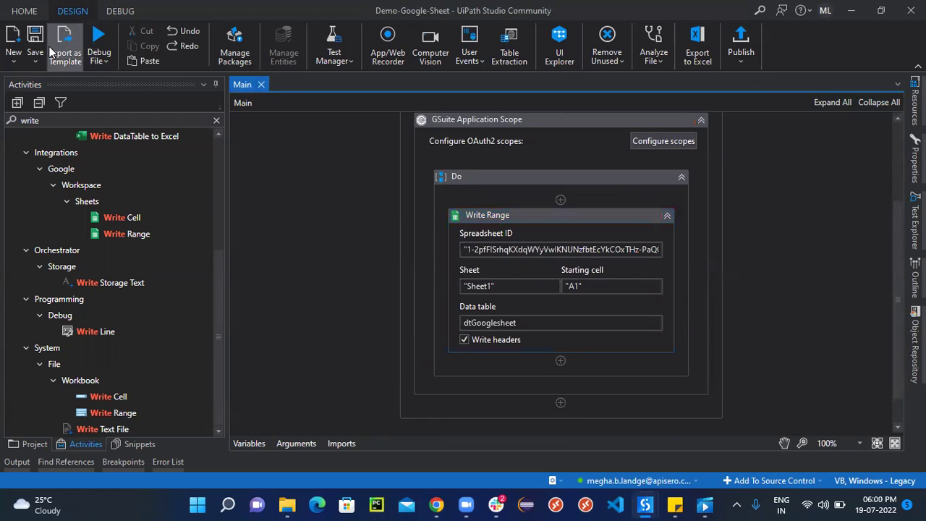
Run the Main workflow file, return to UiPath Studio during execution, and dismiss the runtime execution error
mouse_move(436, 503)
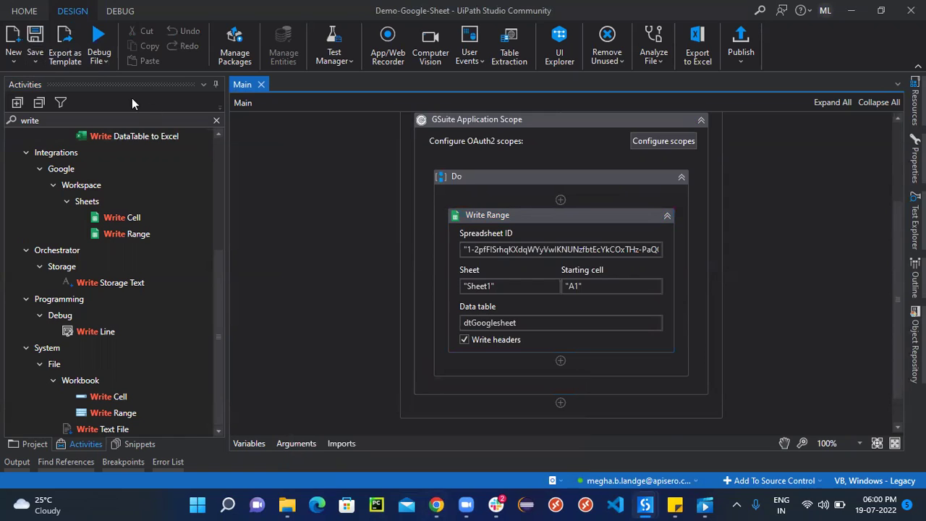
click(108, 62)
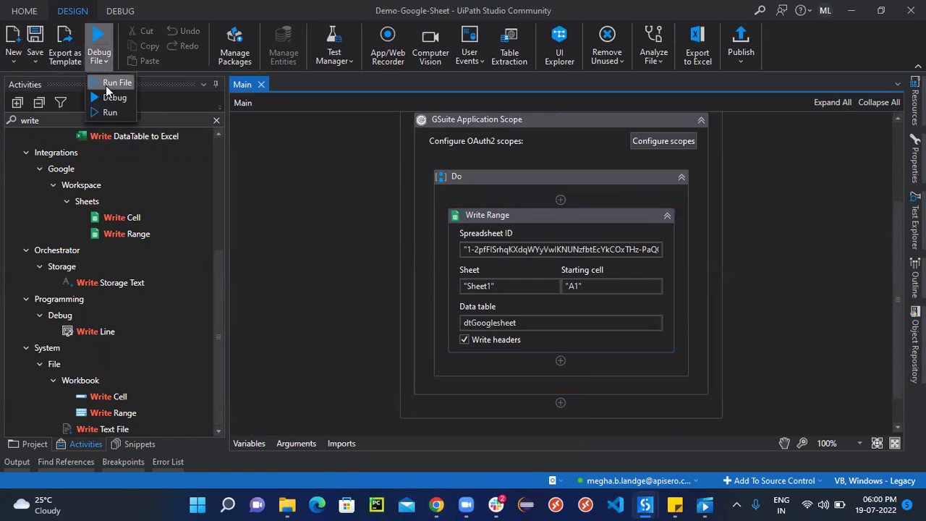
click(105, 84)
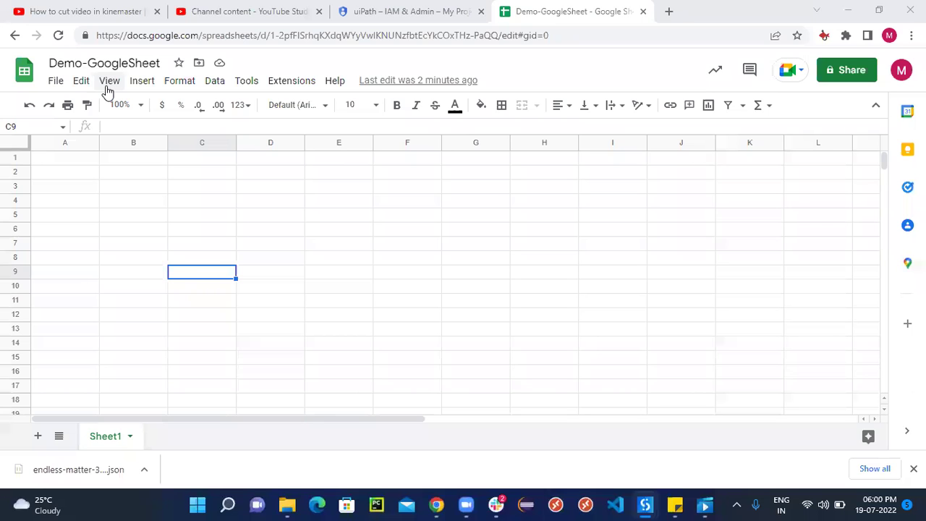
mouse_move(645, 505)
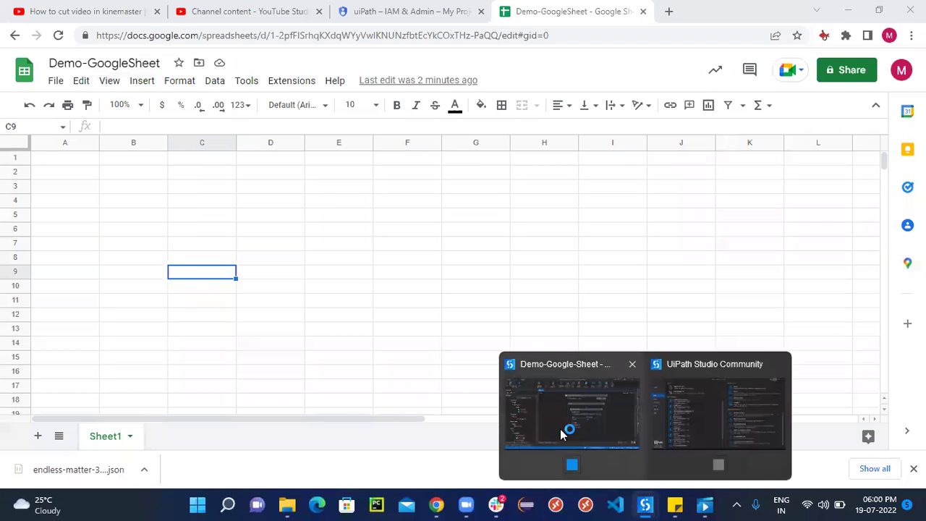
click(554, 428)
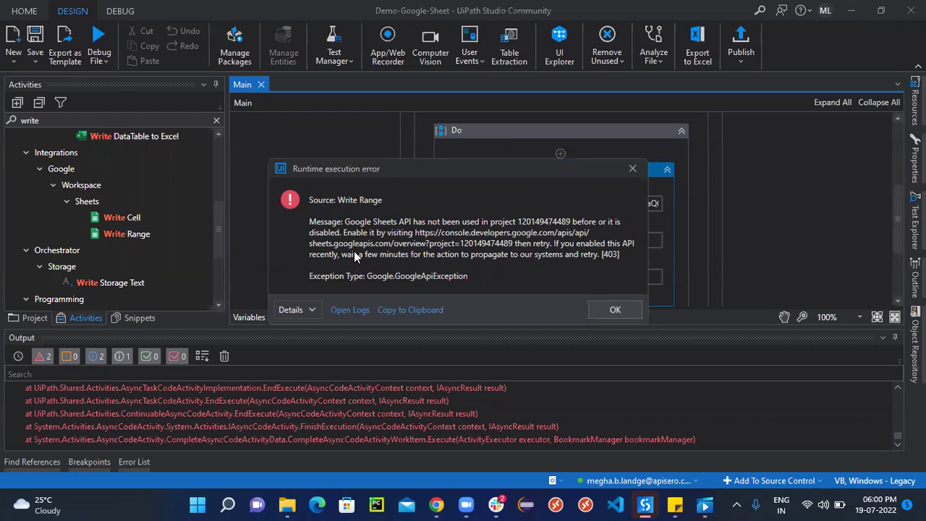
click(631, 171)
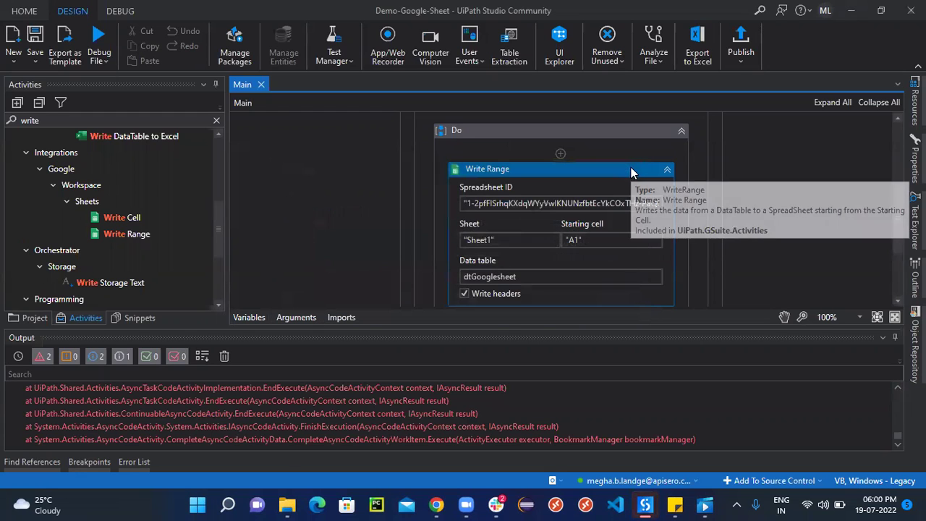
Switch to Chrome, open the uiPath service account's details from the Google Cloud project's credentials, and copy the service account email
mouse_move(452, 504)
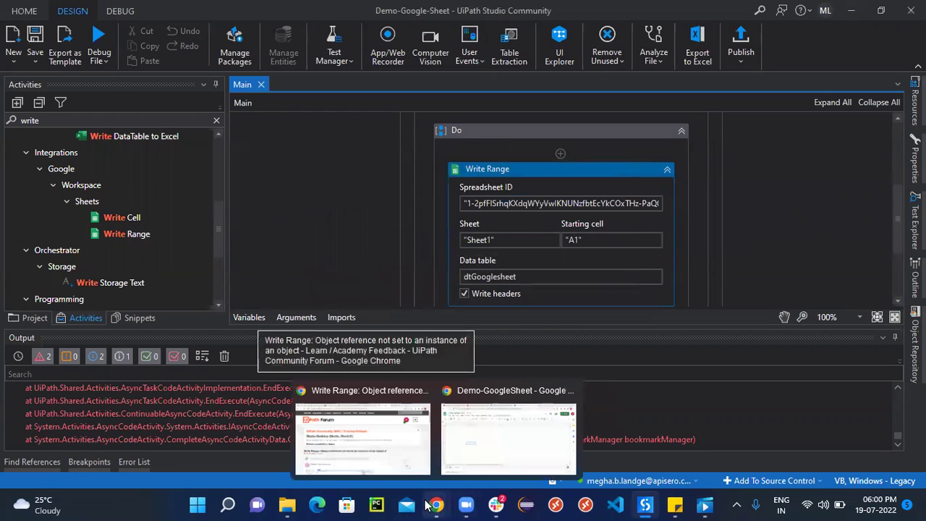
click(489, 429)
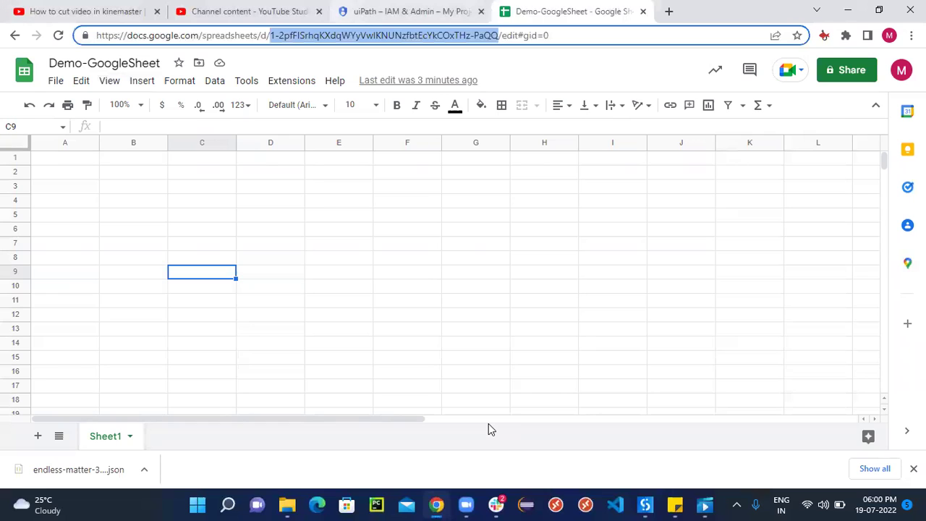
key(ctrl+shift+Tab)
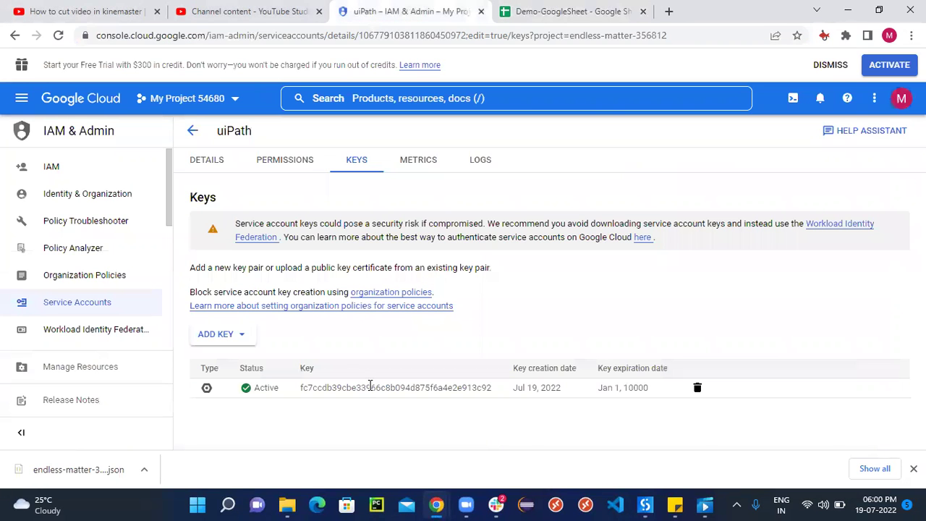
click(193, 138)
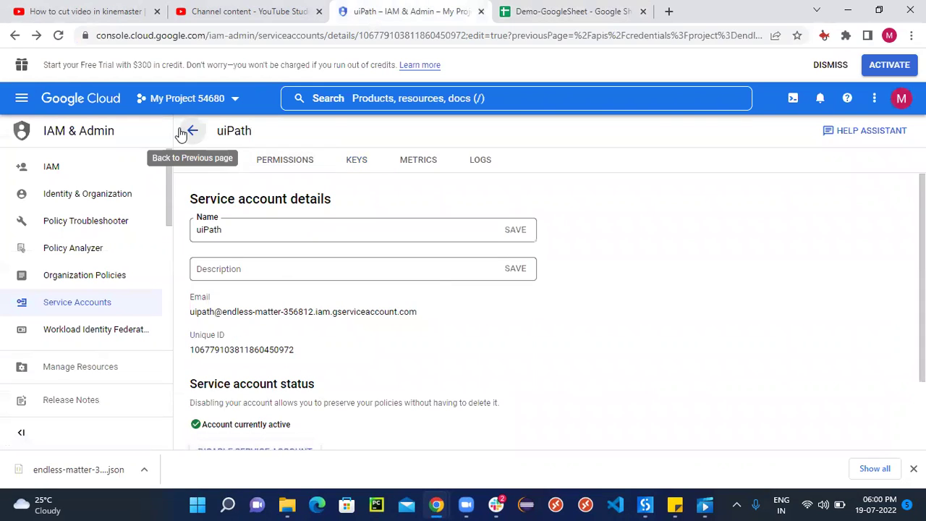
click(180, 134)
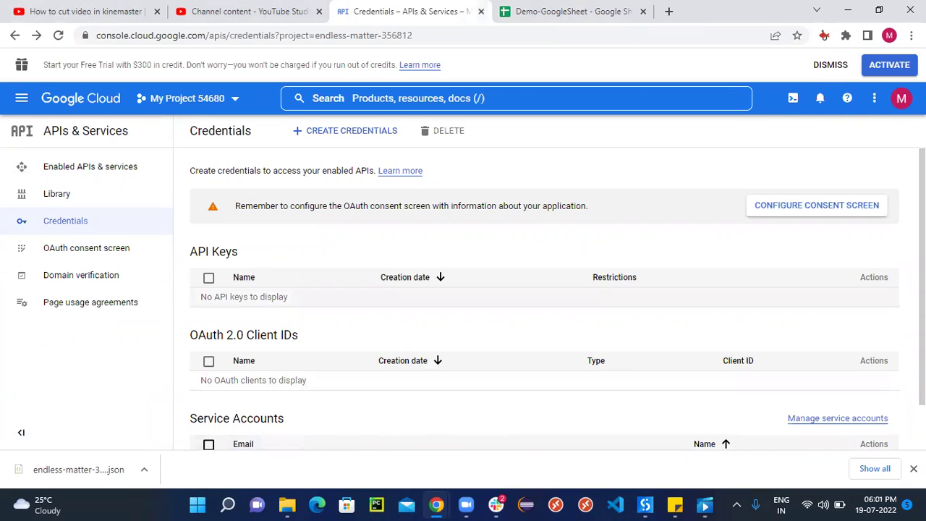
drag(921, 289, 921, 338)
click(358, 420)
click(360, 420)
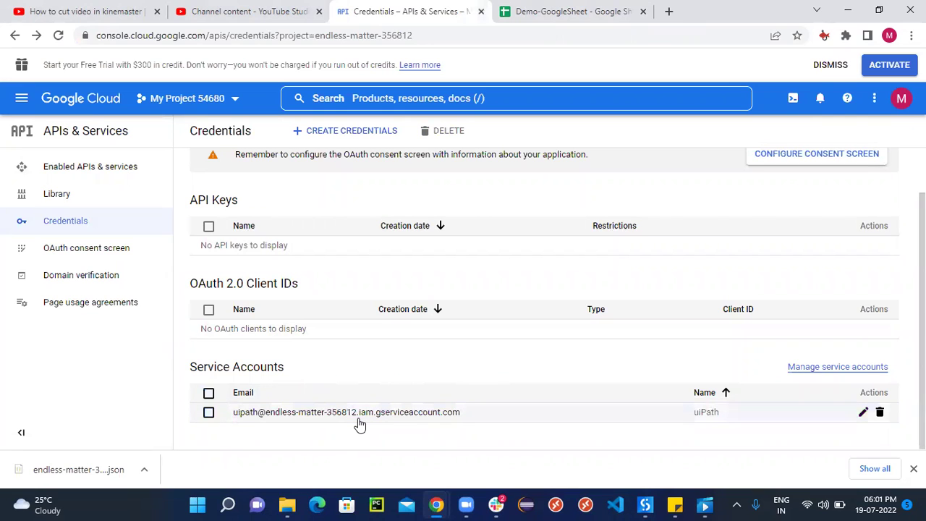
click(359, 420)
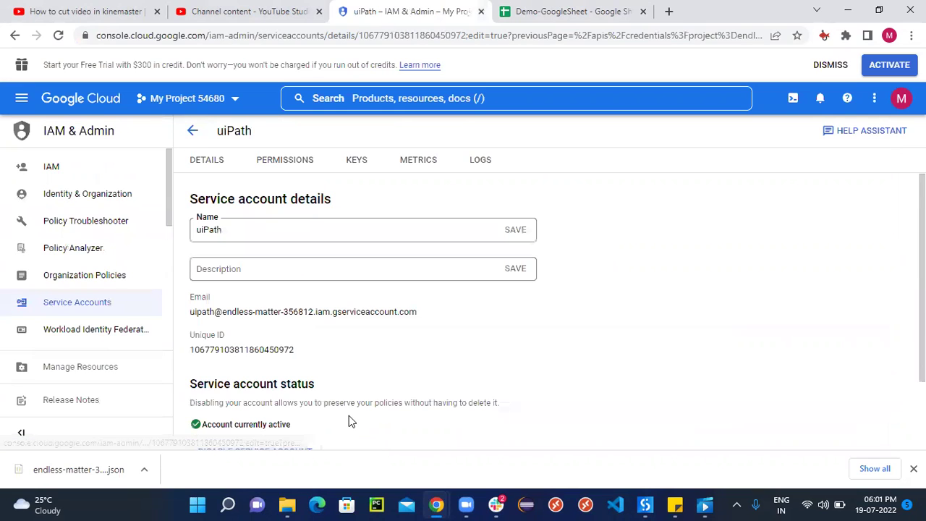
drag(422, 316, 190, 325)
key(ctrl+c)
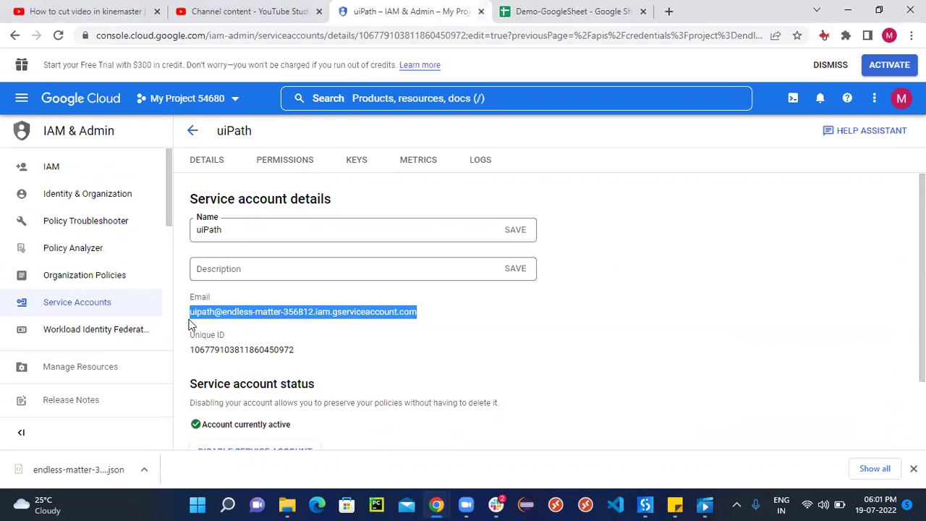
Share Demo-GoogleSheet with the copied service account email as Editor, accepting the share anyway confirmation
click(609, 16)
click(620, 269)
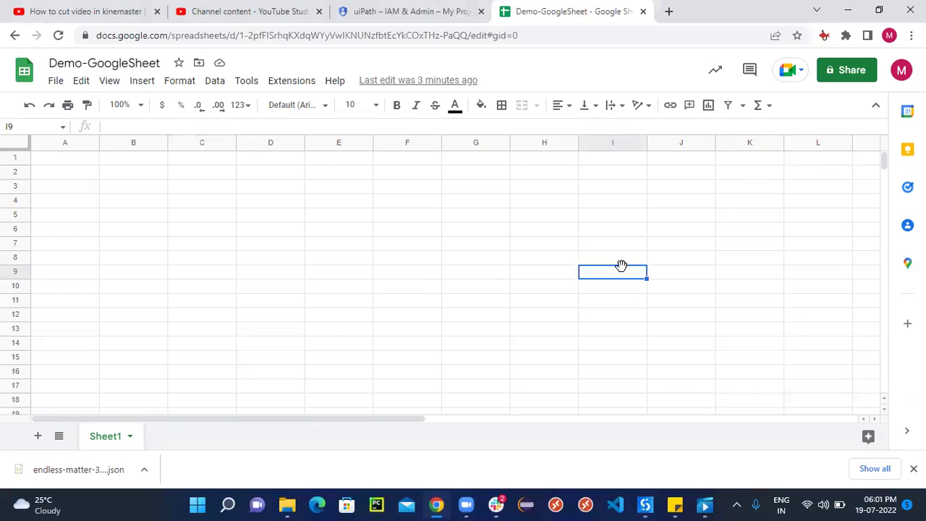
click(846, 69)
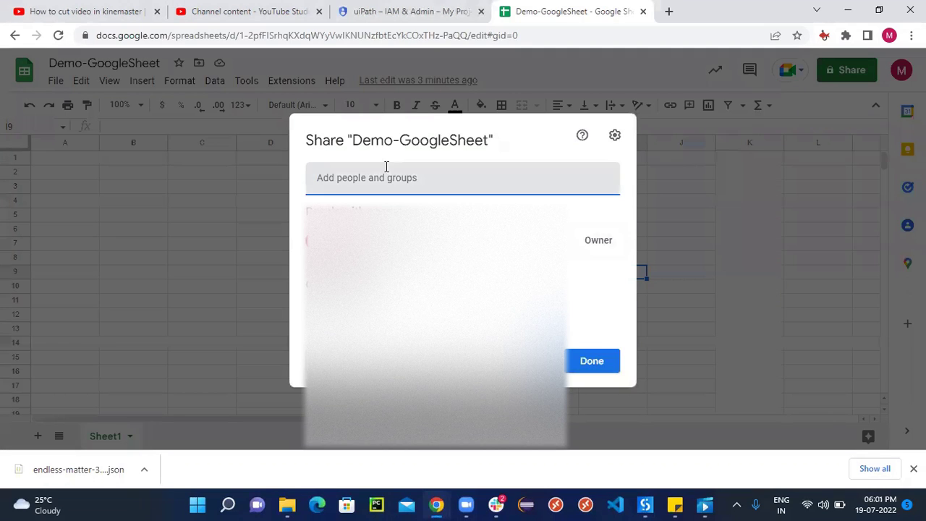
key(ctrl+v)
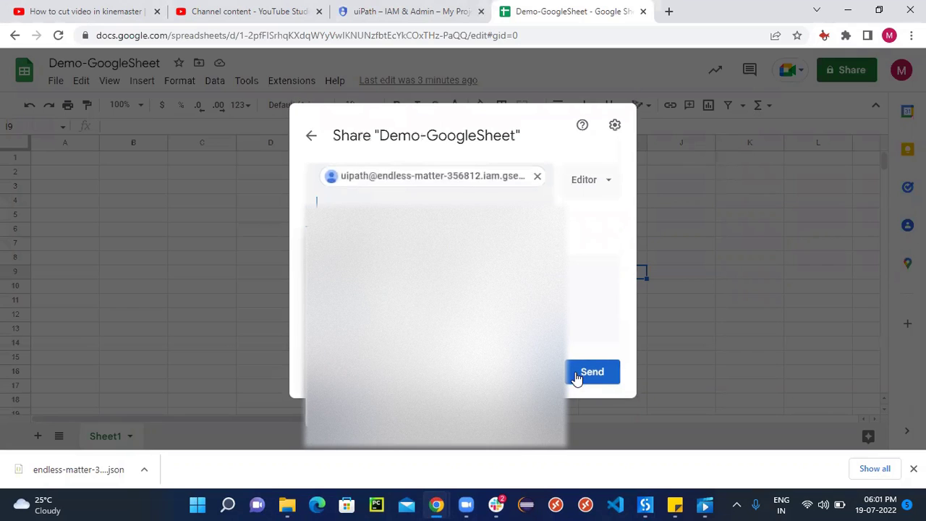
click(576, 378)
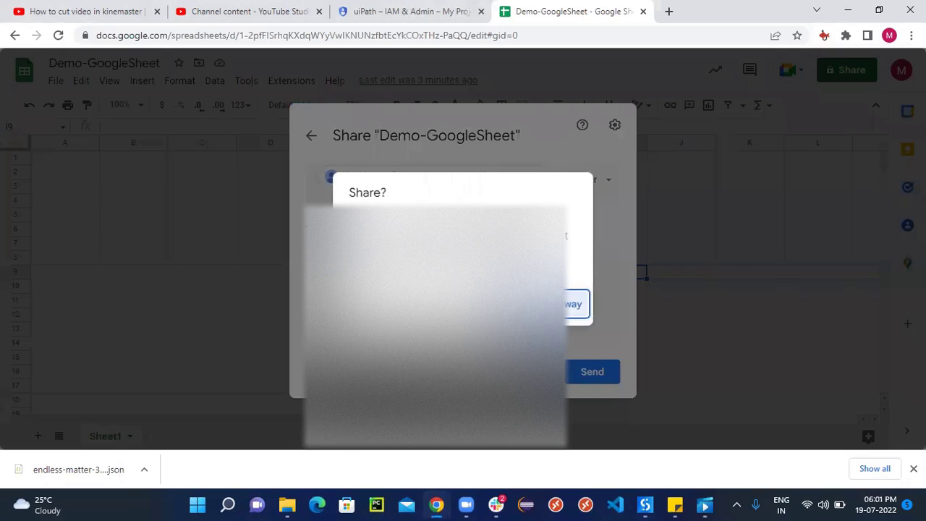
click(533, 302)
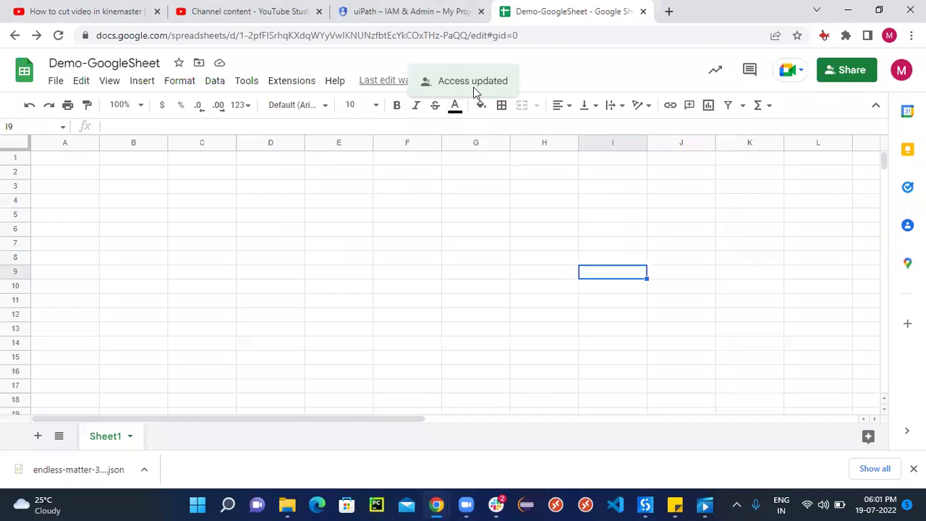
Switch to the Demo-Google-Sheet project in UiPath Studio and set the Output log to auto-hide
mouse_move(646, 504)
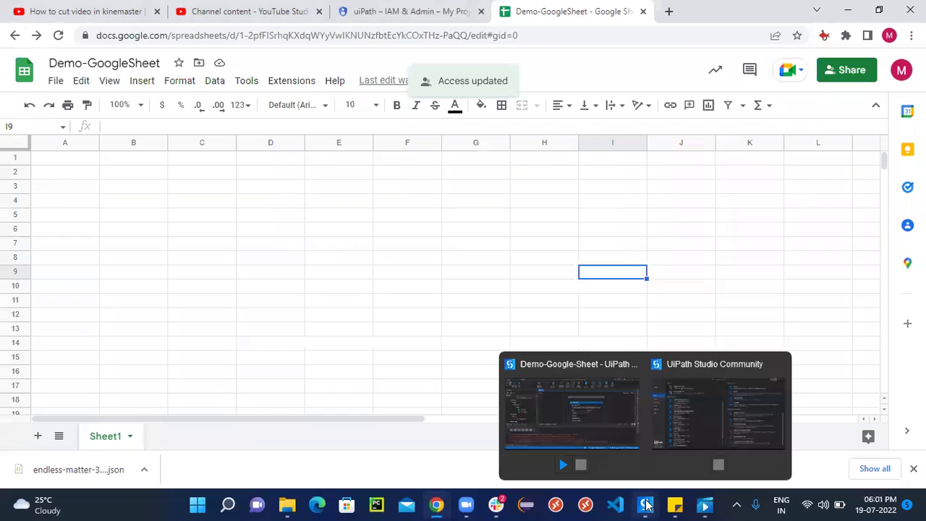
click(579, 411)
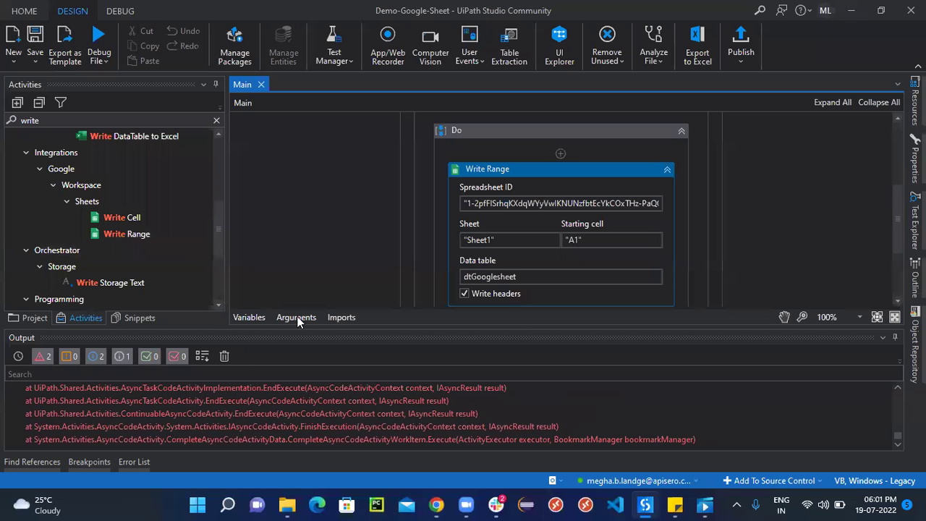
click(881, 339)
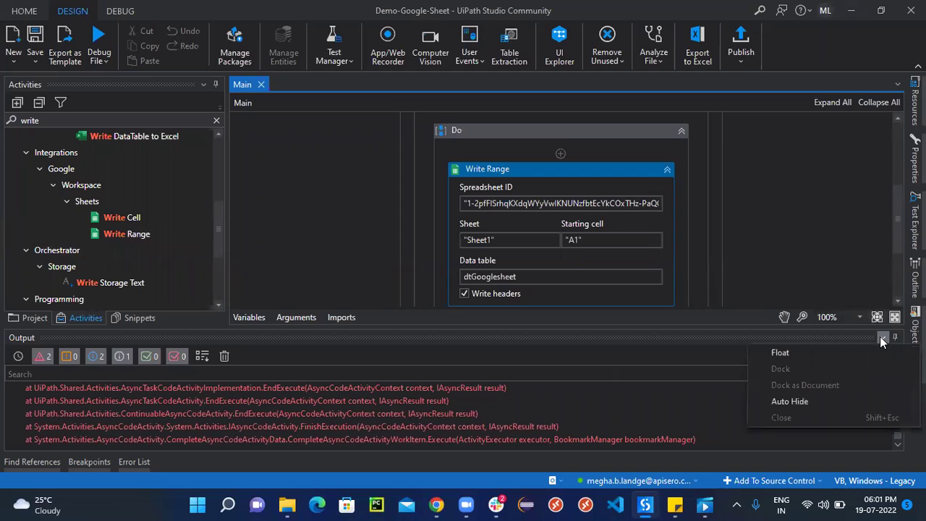
click(802, 403)
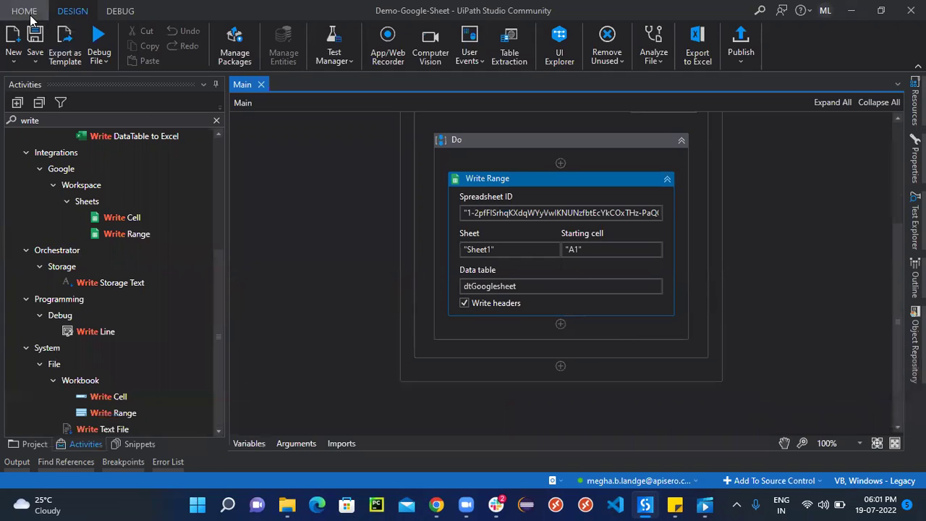
Run the Main workflow file, then dismiss the runtime execution error and auto-hide the Output log again
click(107, 66)
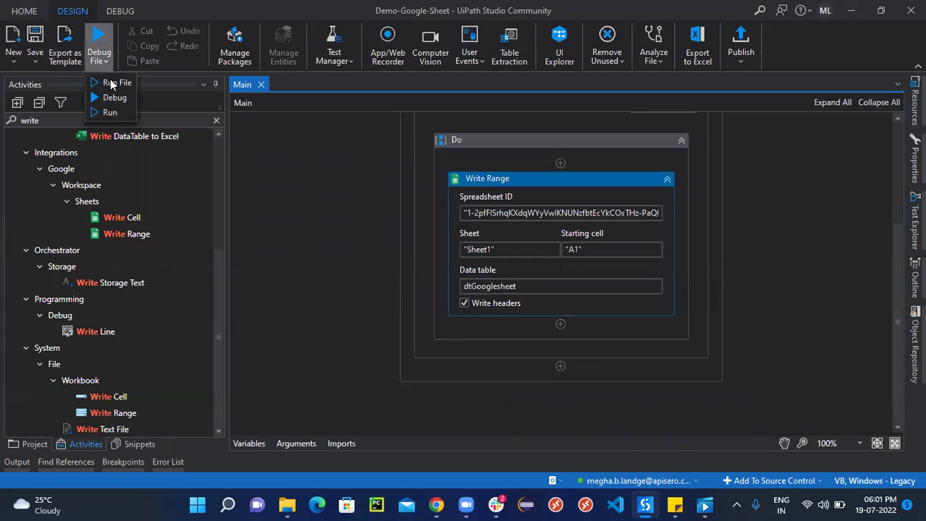
click(110, 81)
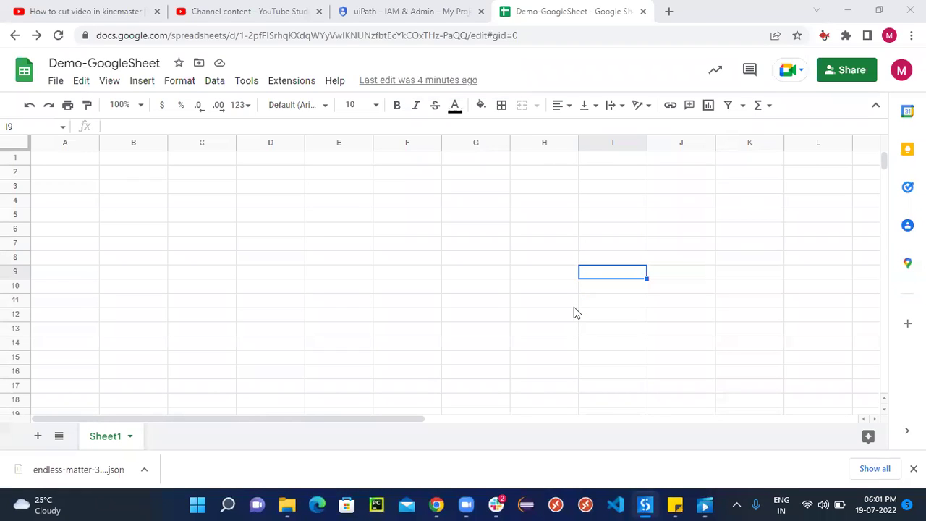
mouse_move(616, 504)
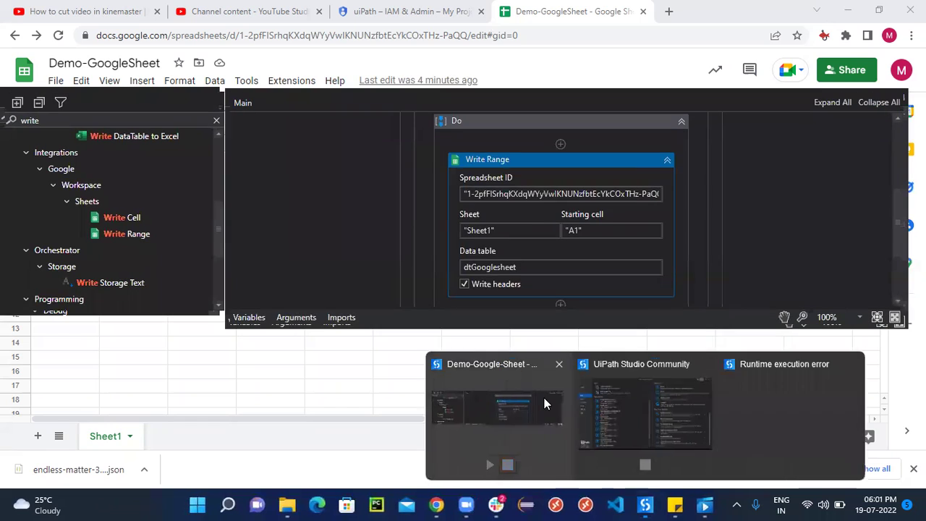
click(545, 403)
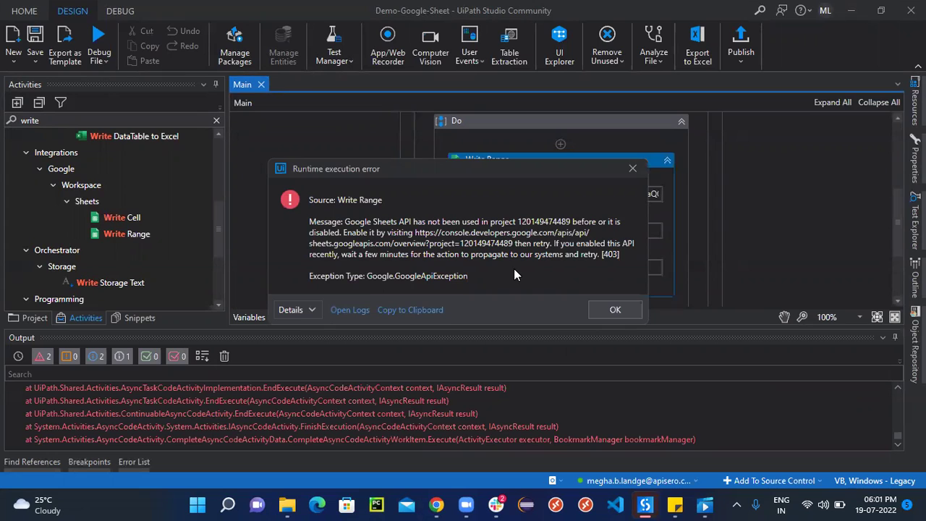
click(606, 307)
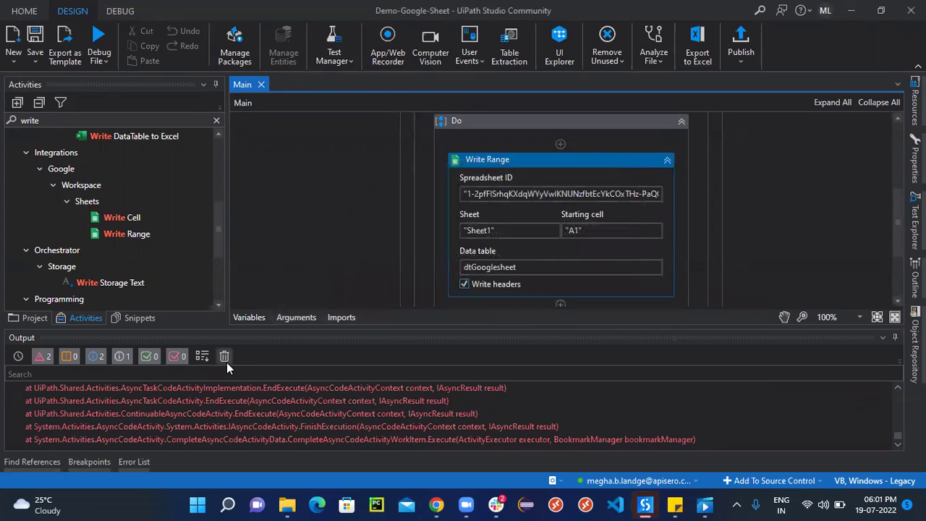
click(880, 338)
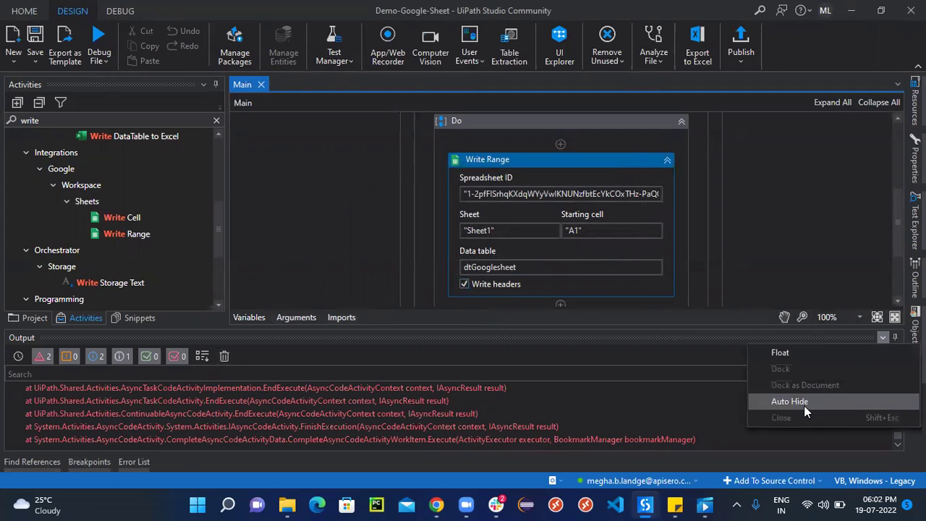
click(804, 404)
Switch to Chrome and open the API Library of the Google Cloud project My Project 54680
mouse_move(436, 504)
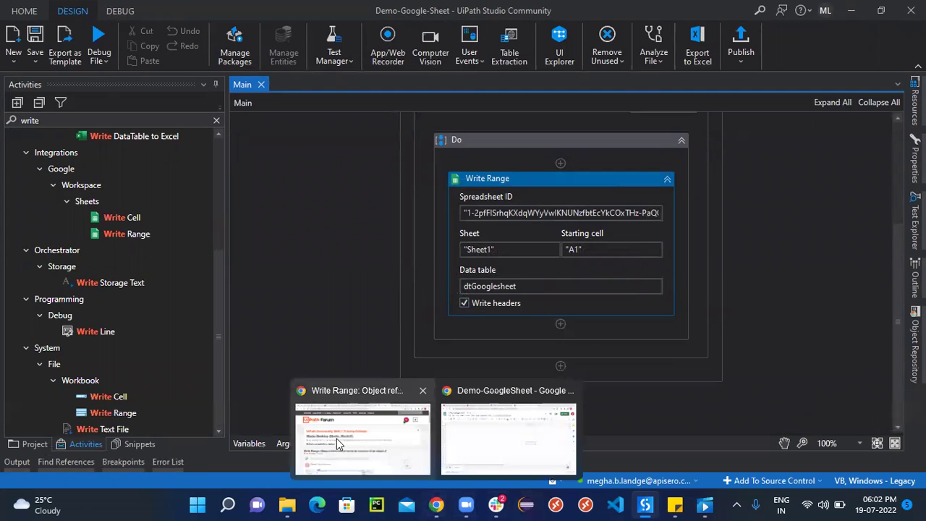
click(516, 433)
click(365, 13)
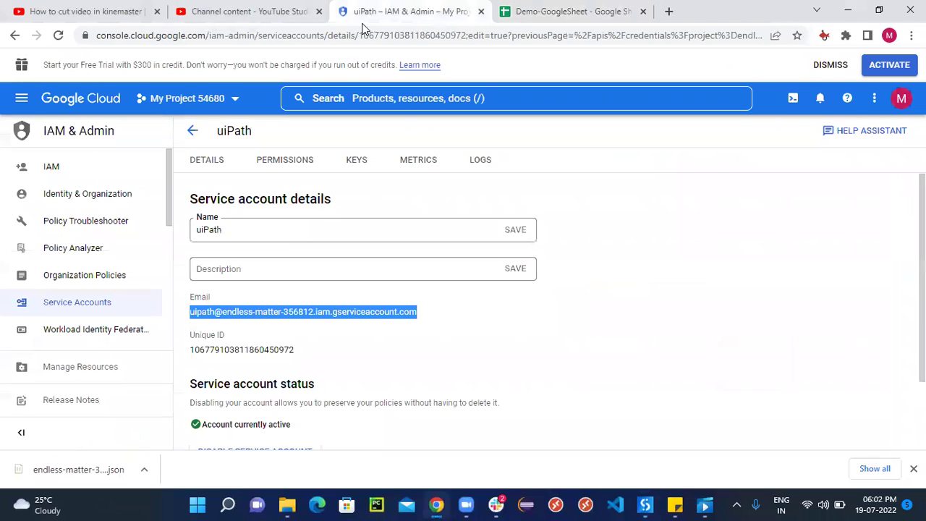
click(62, 166)
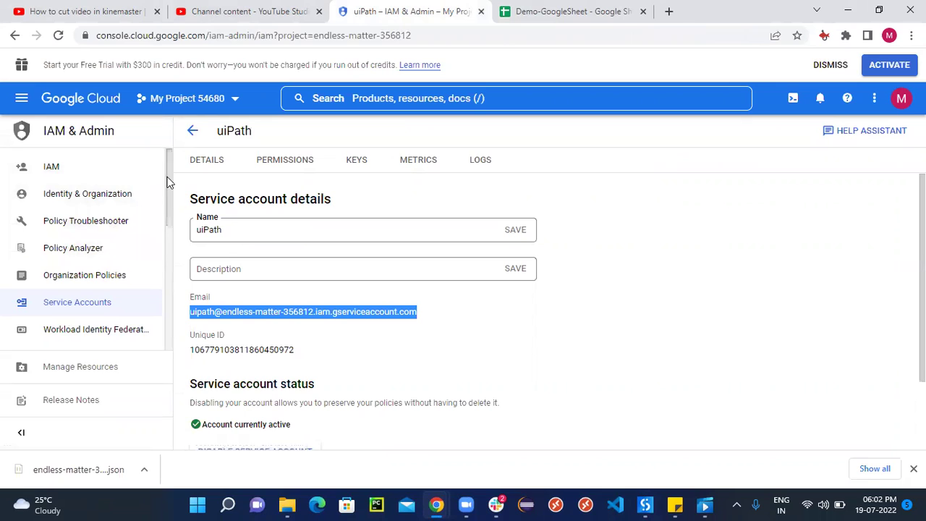
click(200, 142)
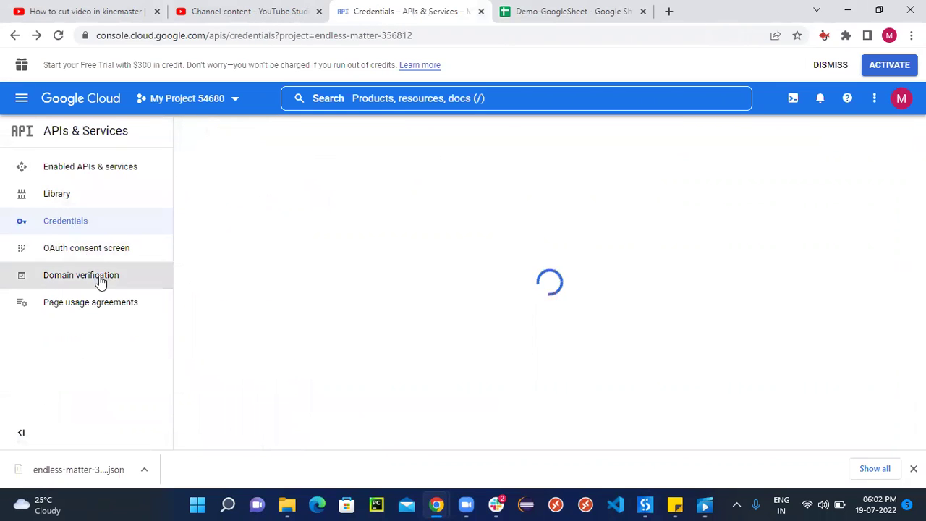
click(61, 197)
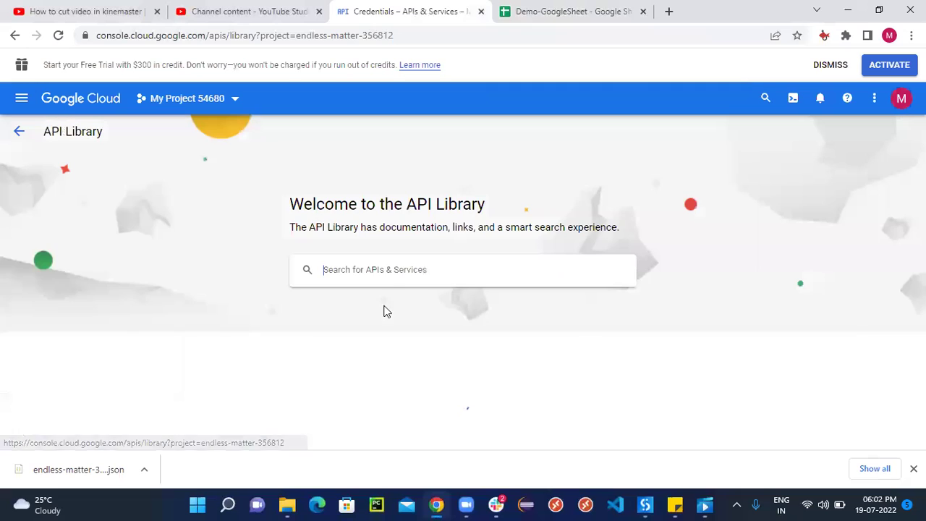
Search the API Library for "google sheet" and enable the Google Sheets API for the project
text(google shee)
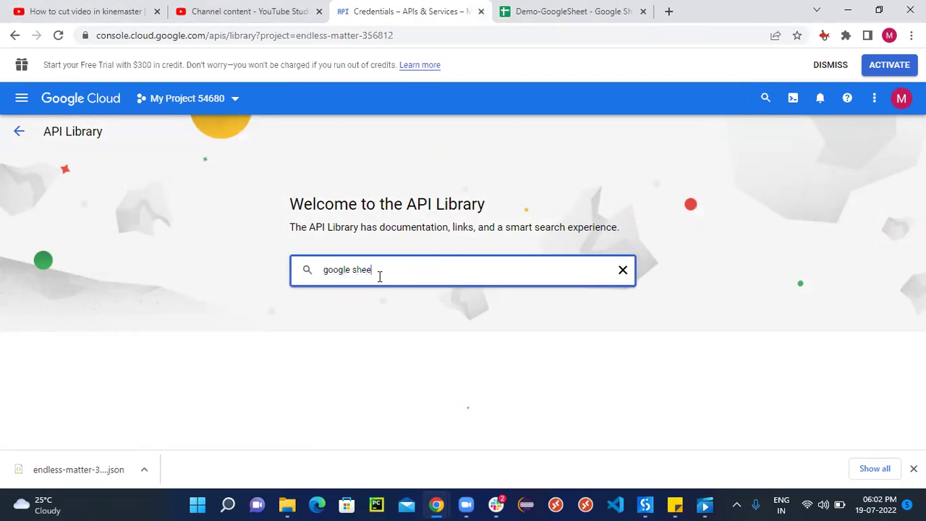
text(t)
key(Return)
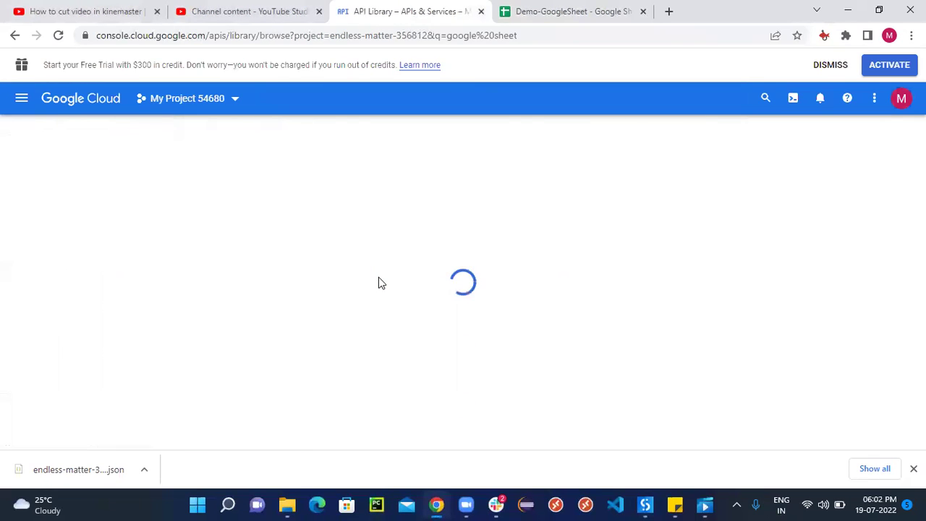
click(310, 325)
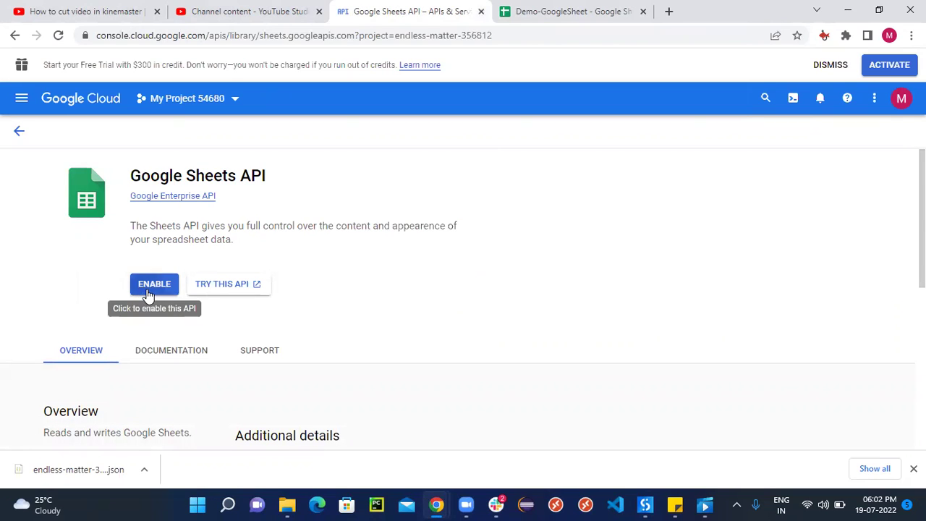
click(149, 292)
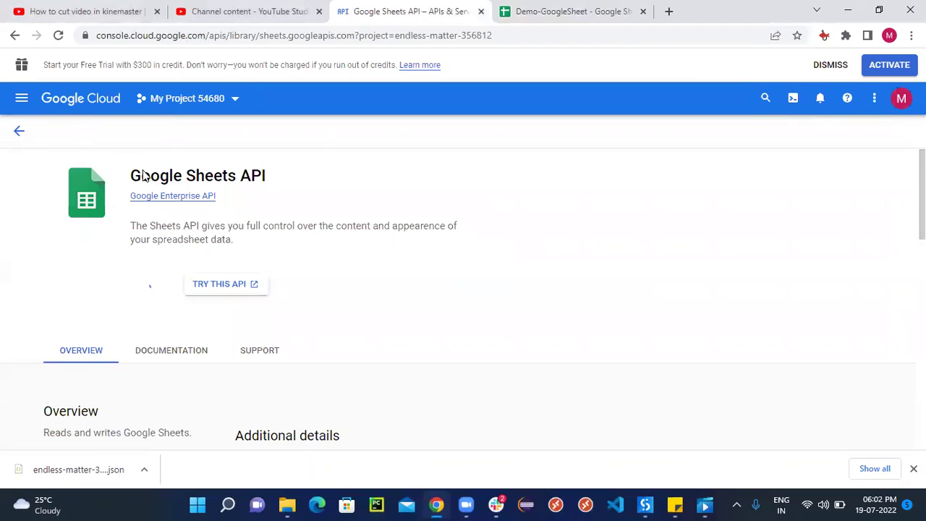
Switch to the Demo-Google-Sheet project in UiPath Studio and include the spreadsheets and drive authentication scopes in the GSuite Application Scope
mouse_move(646, 505)
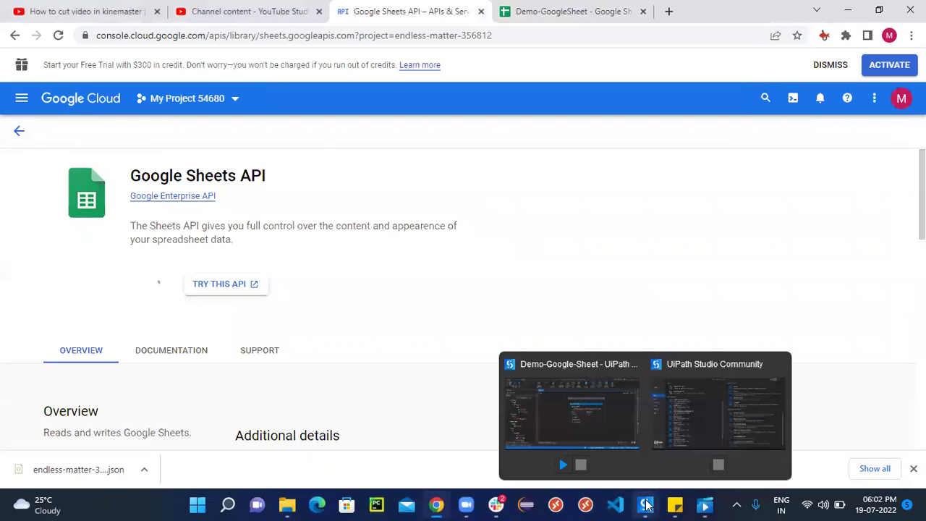
click(560, 425)
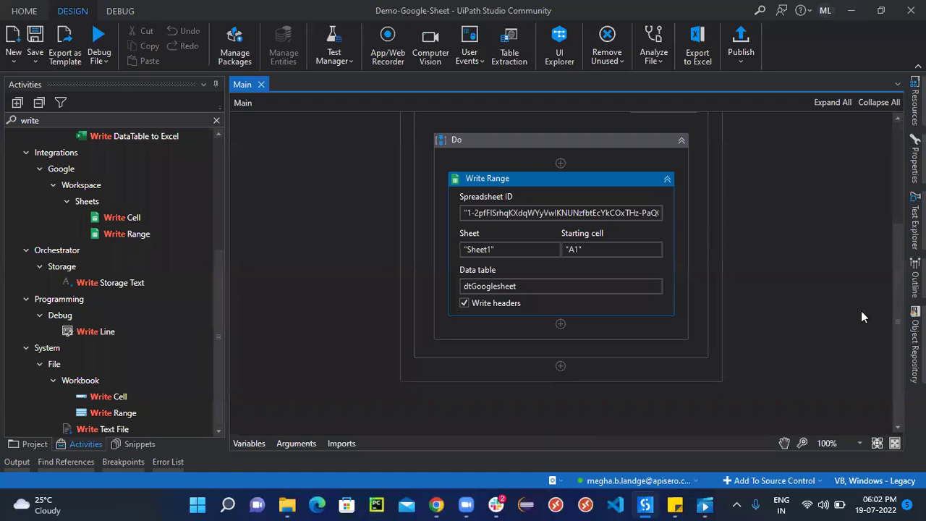
scroll(628, 170, up, 5)
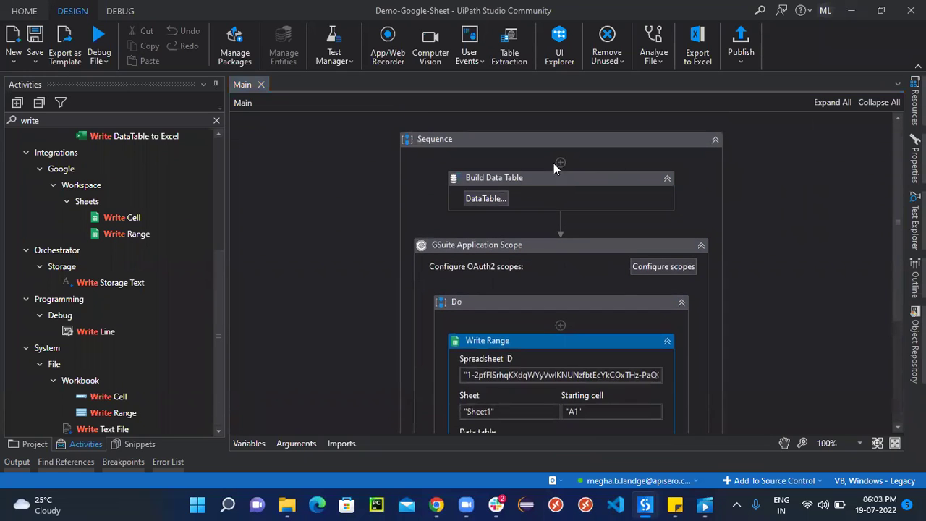
click(665, 267)
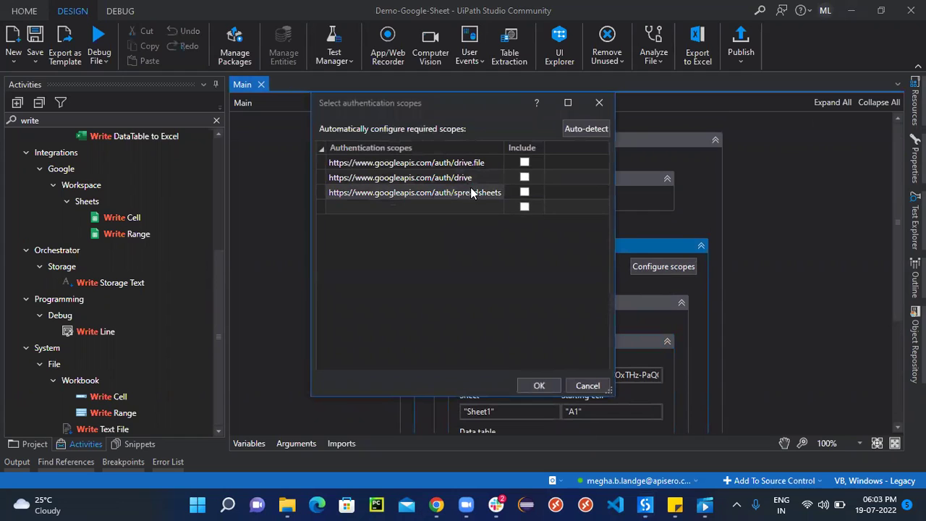
click(524, 194)
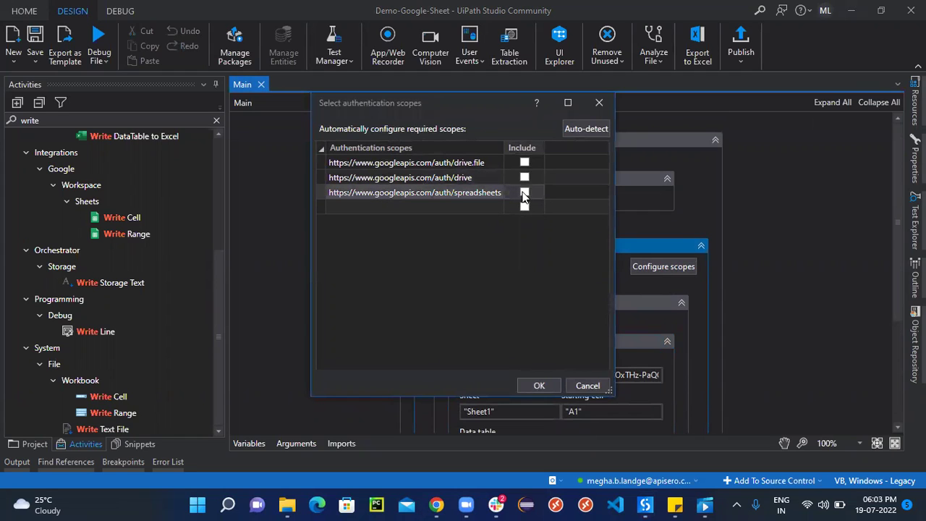
click(523, 194)
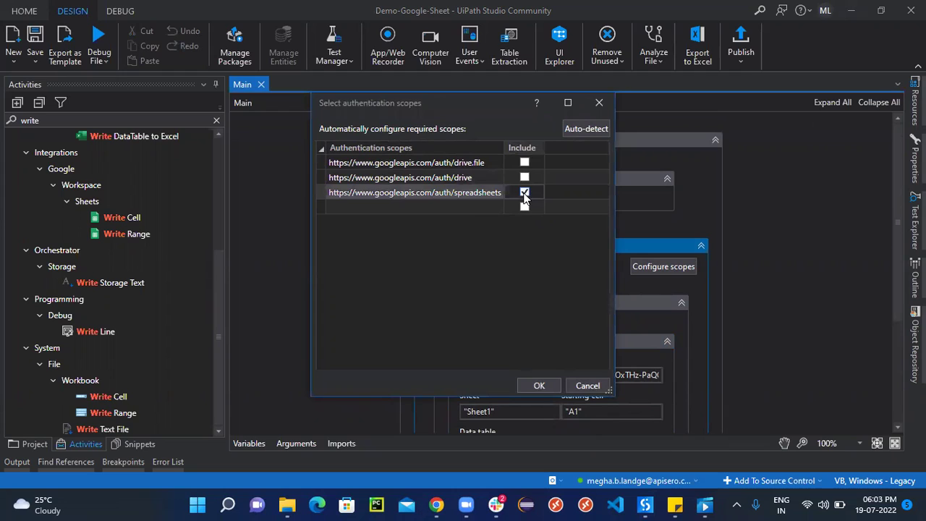
click(526, 177)
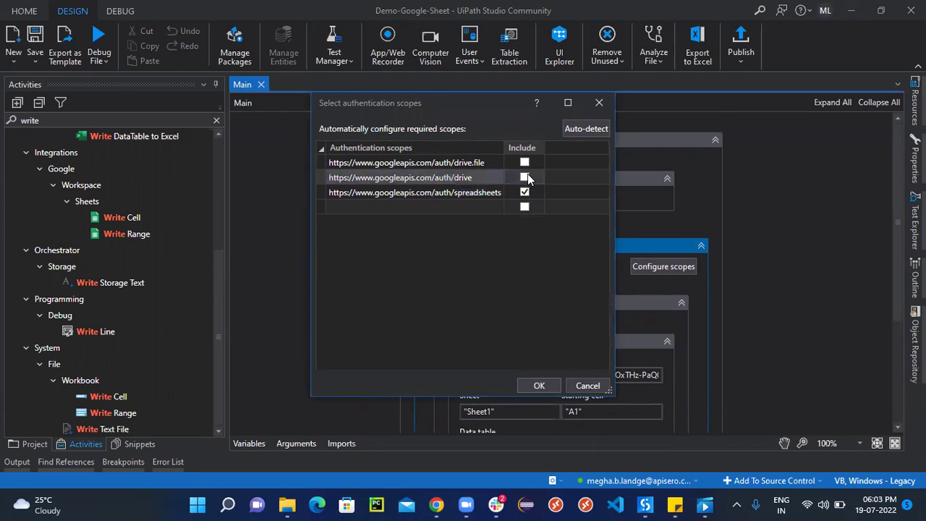
click(526, 177)
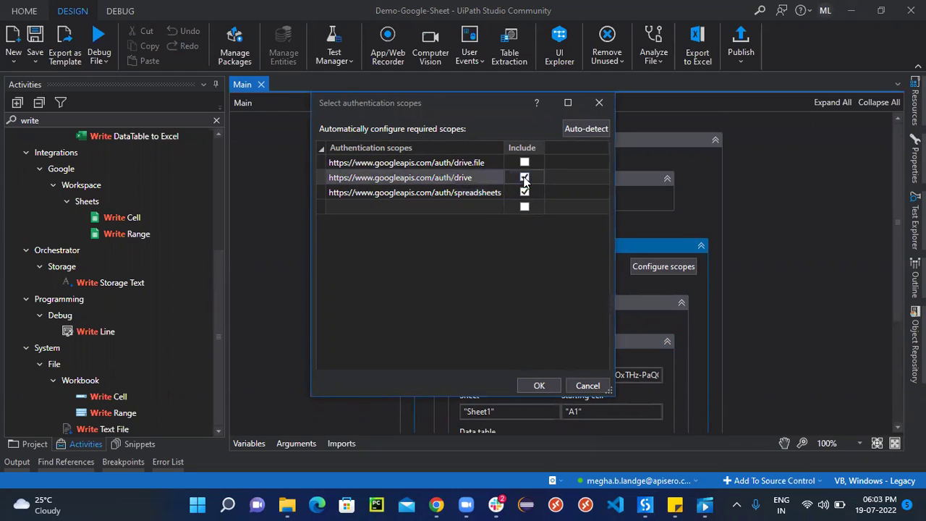
click(535, 385)
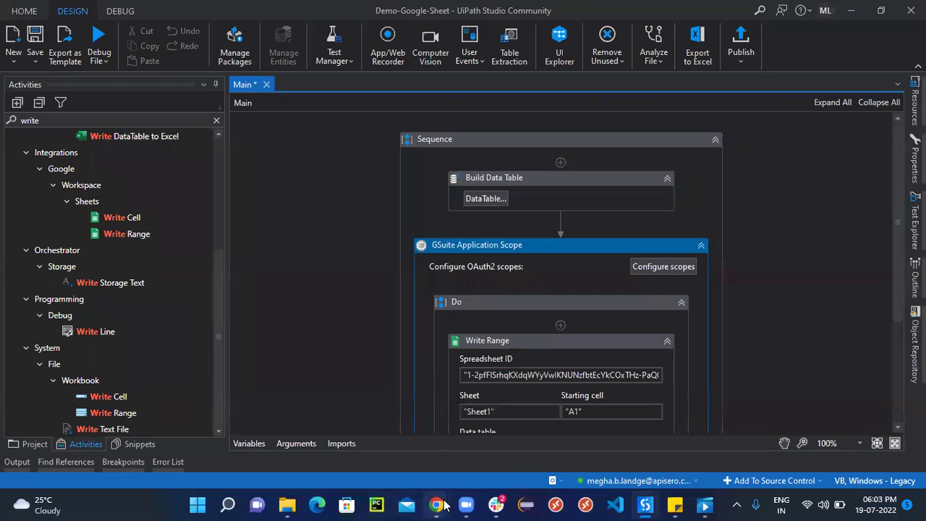
Switch to Chrome, leave the Google Sheets API details and open the API Library, dismissing the downloads bar
mouse_move(434, 504)
click(496, 444)
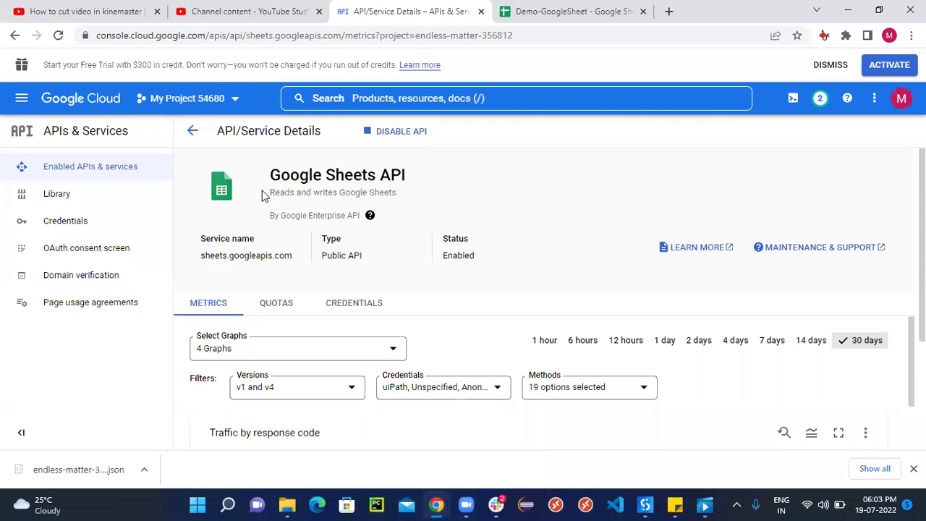
click(192, 131)
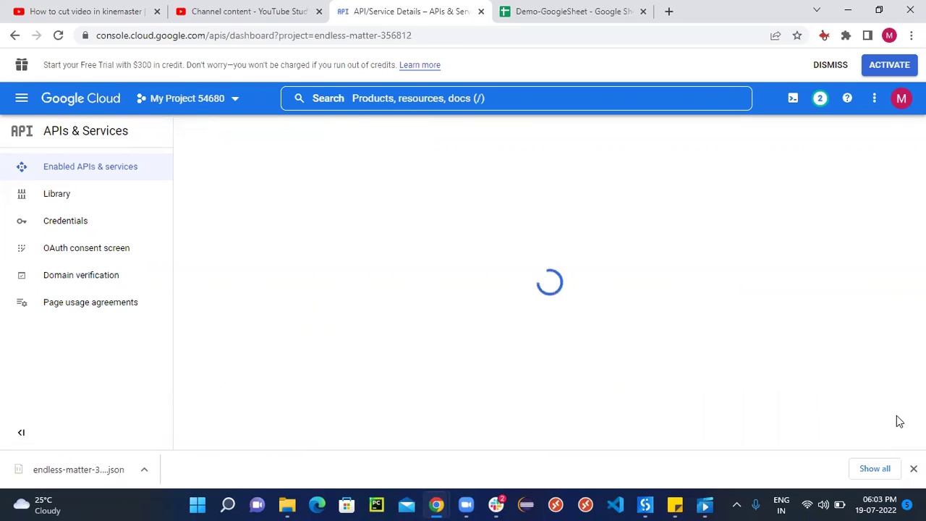
click(913, 468)
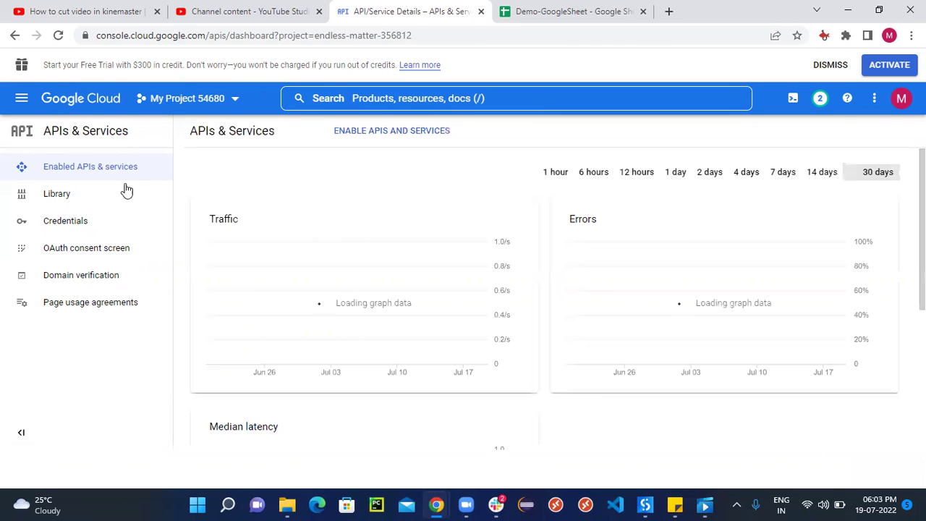
click(86, 207)
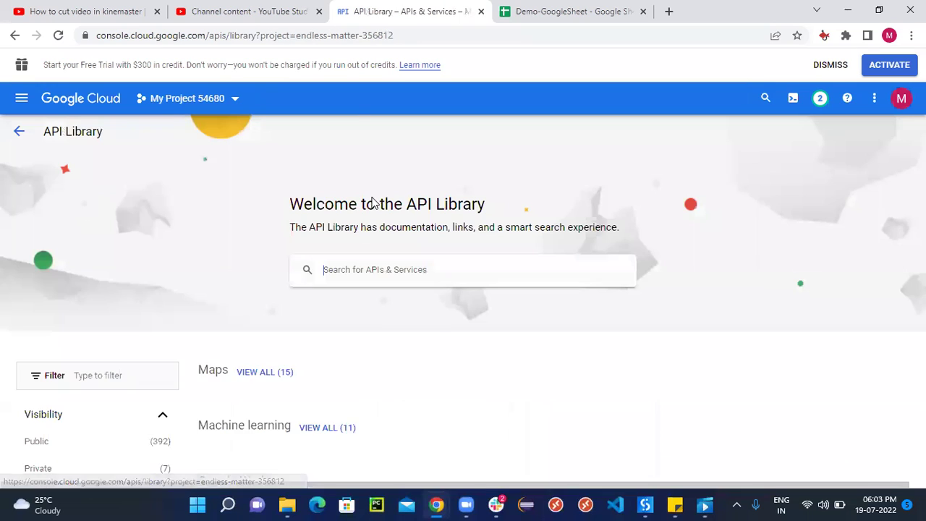
Search the API Library for "google drive" and open the Google Drive API page
click(391, 269)
text(google d)
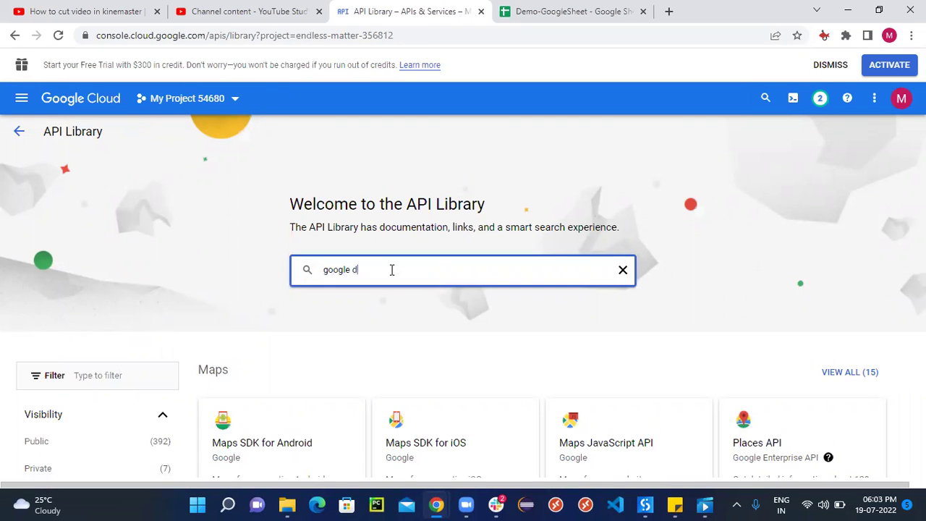
text(rive)
key(Return)
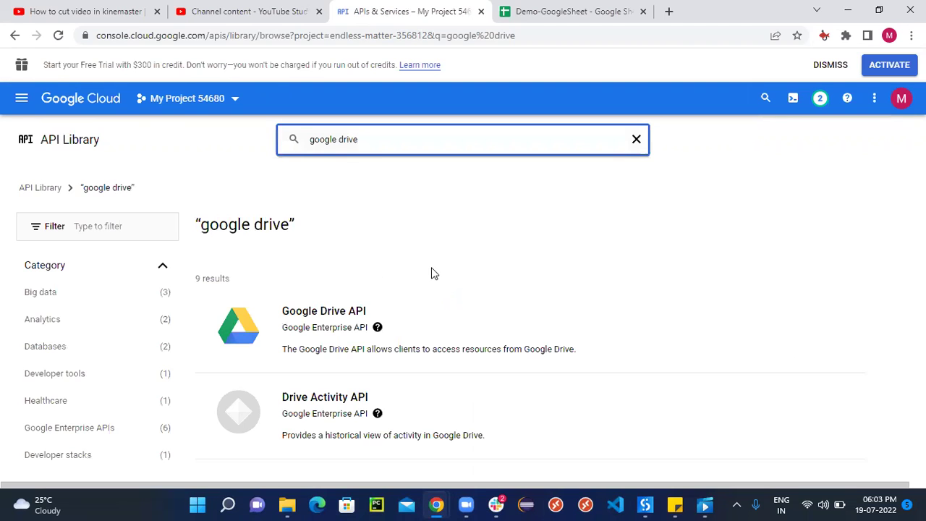
click(343, 315)
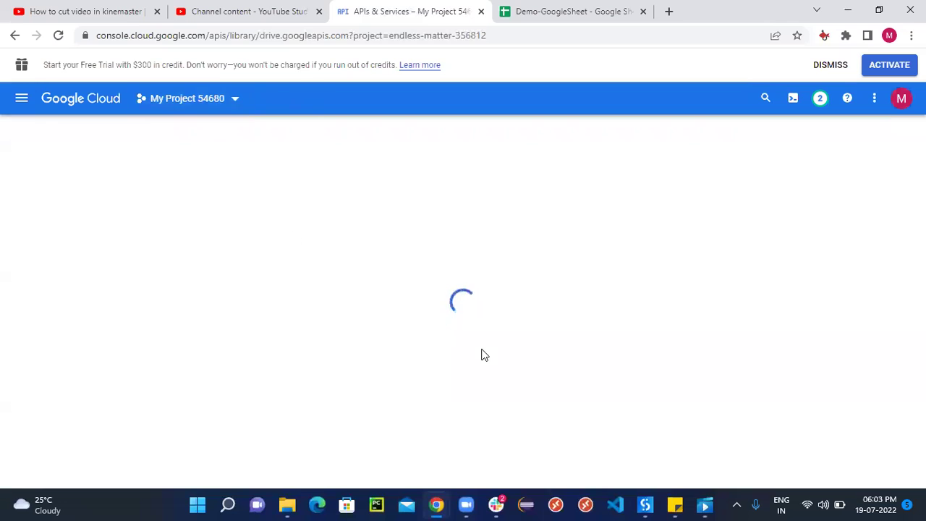
Switch to UiPath Studio and examine the properties of the Write Range activity
mouse_move(651, 505)
click(577, 405)
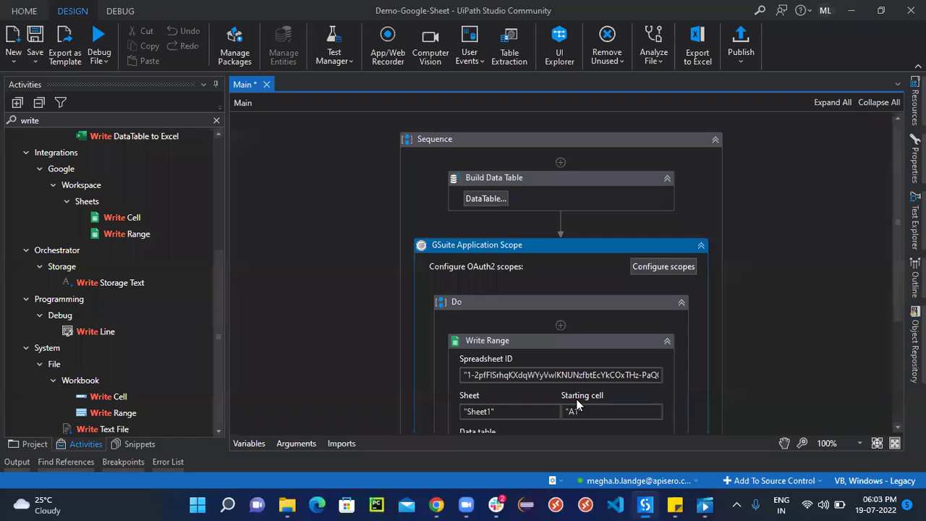
scroll(899, 284, down, 3)
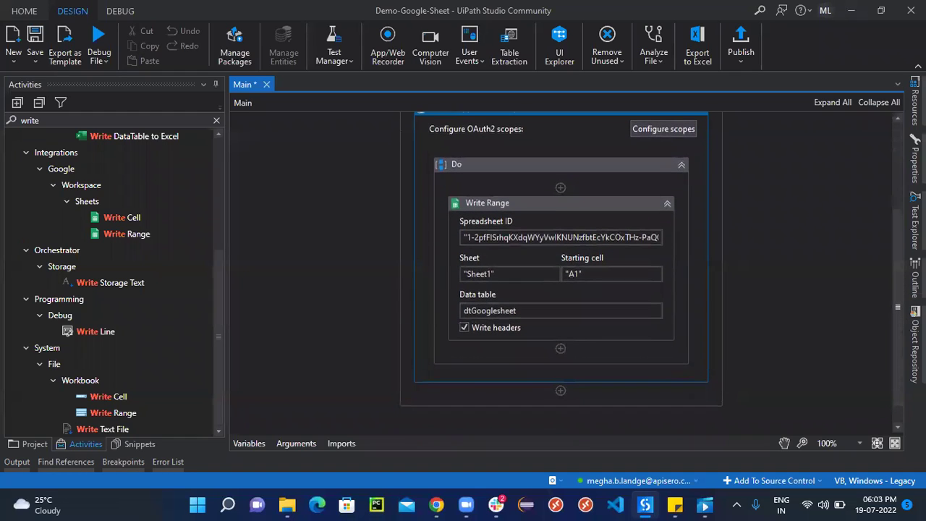
scroll(531, 259, up, 1)
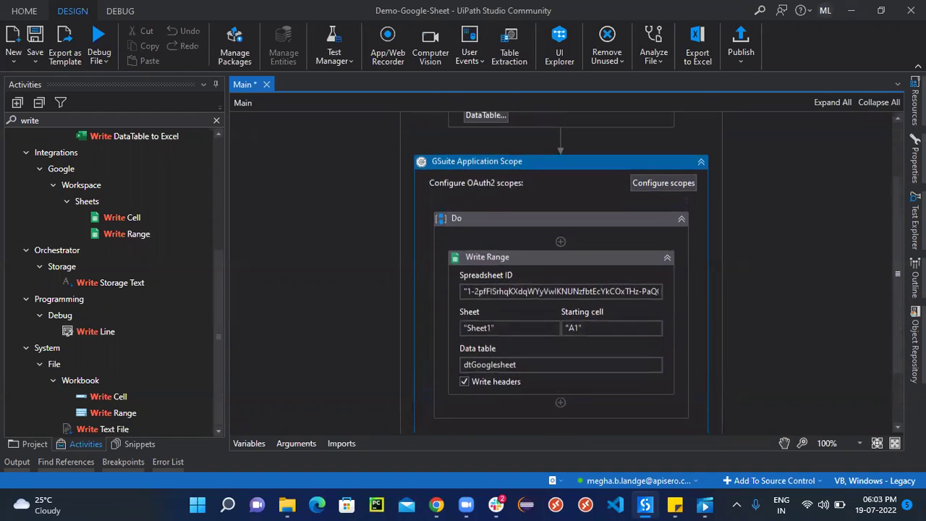
click(532, 259)
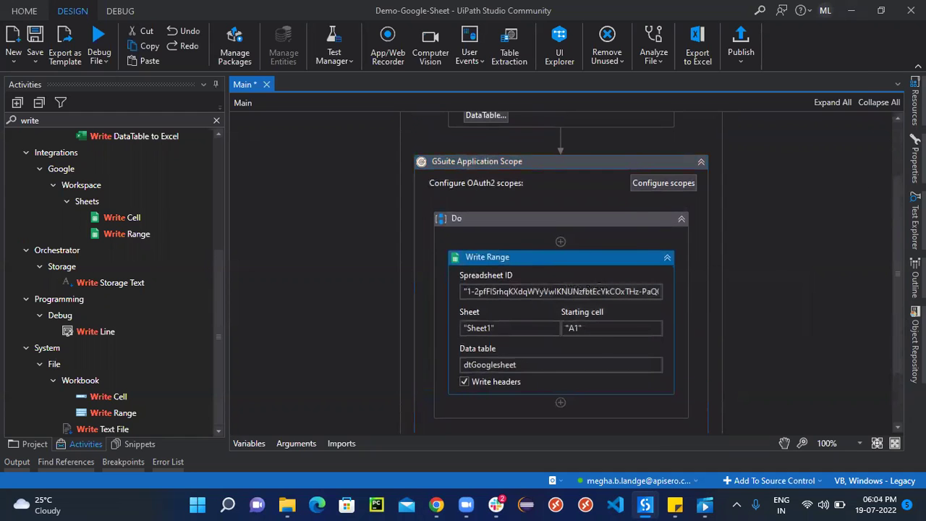
click(914, 158)
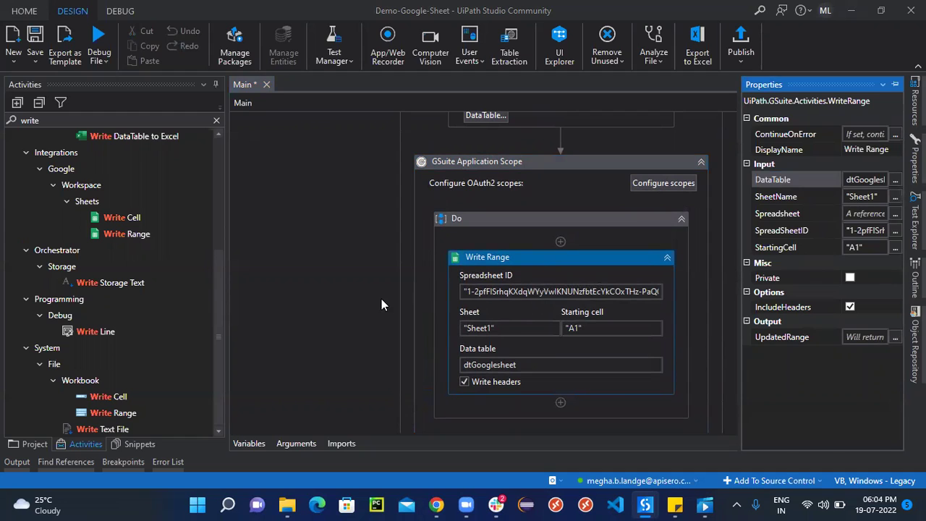
Switch to Chrome and enable the Google Drive API for the project
mouse_move(436, 505)
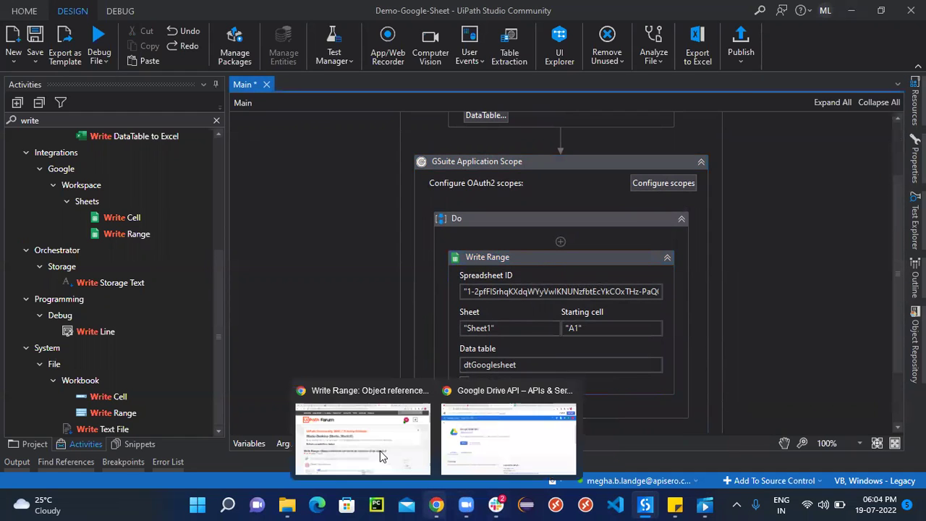
click(506, 455)
click(147, 272)
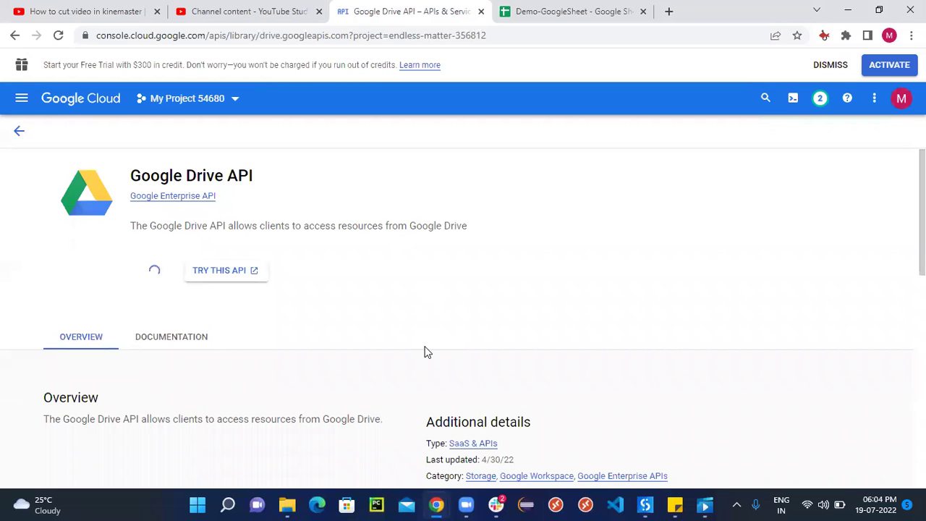
Switch to UiPath Studio, open the Build Data Table activity's table and rename its first column Name
mouse_move(645, 504)
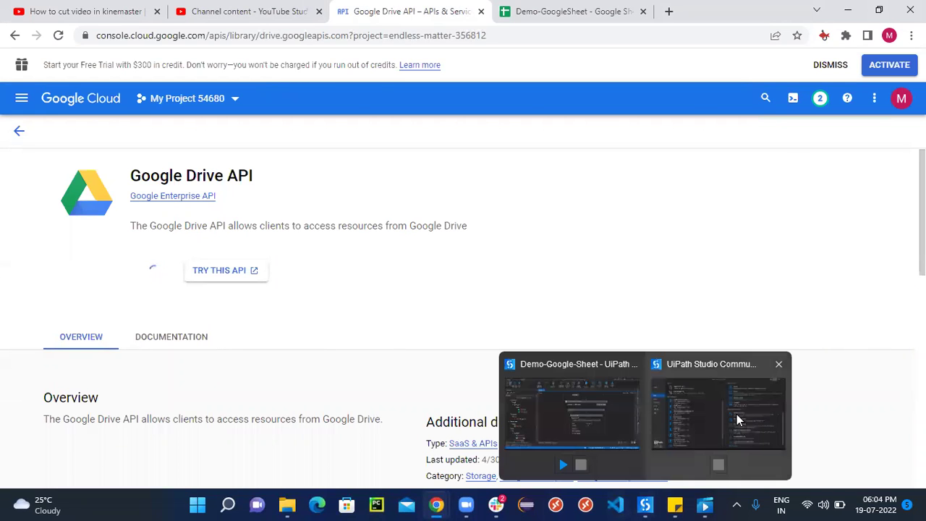
click(551, 392)
drag(897, 265, 897, 197)
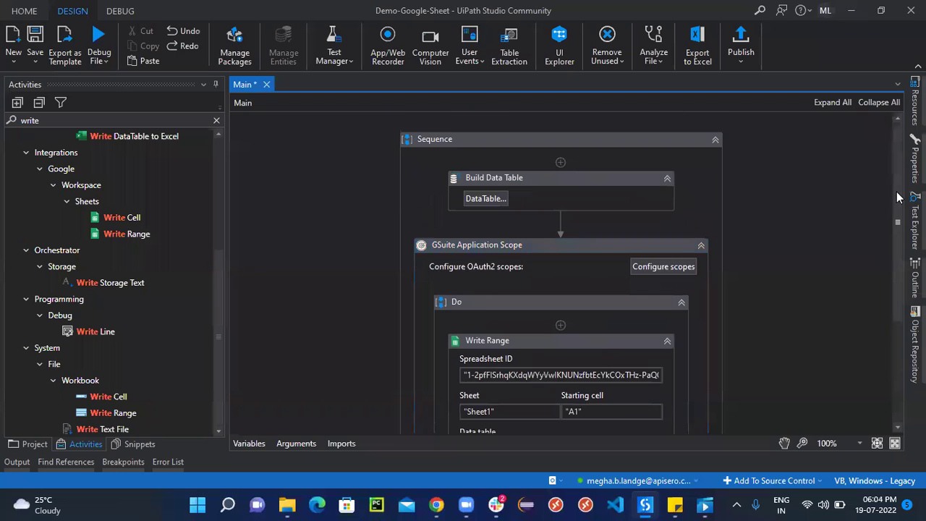
click(476, 202)
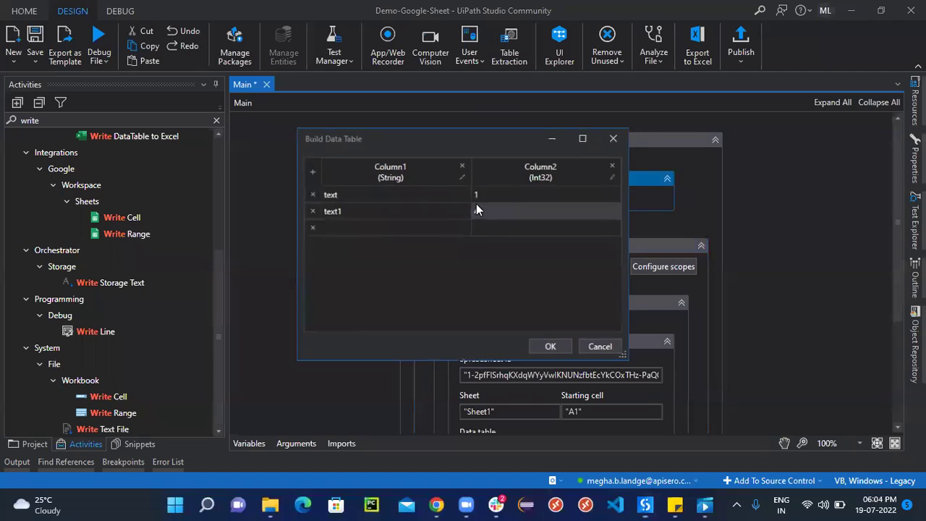
click(462, 176)
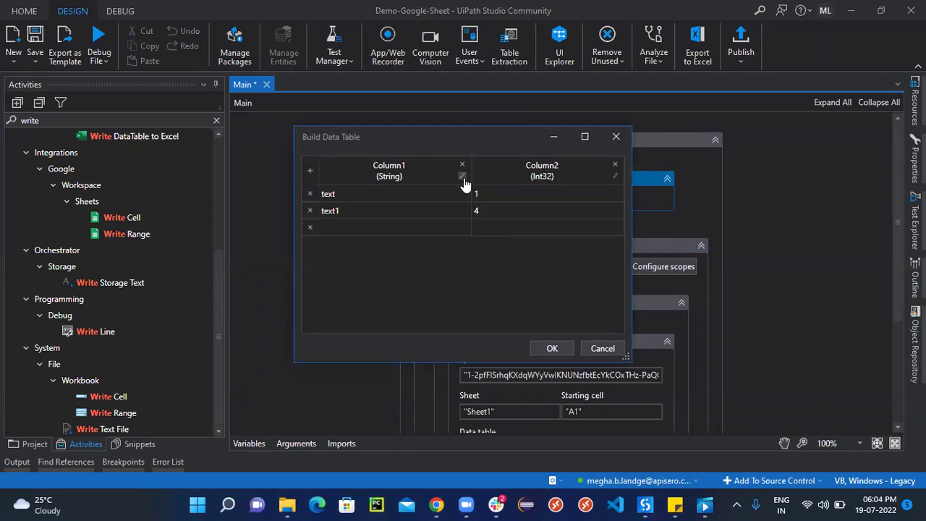
drag(467, 157, 394, 156)
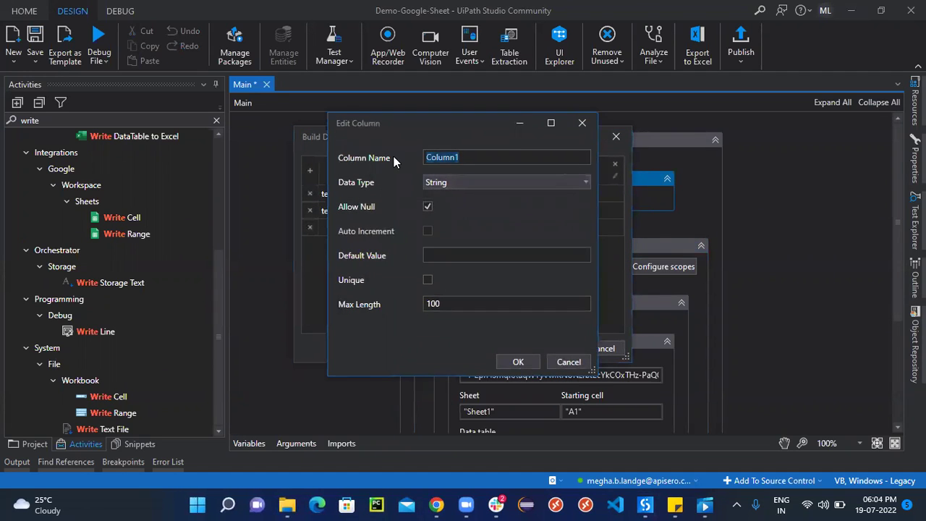
text(Name)
click(518, 361)
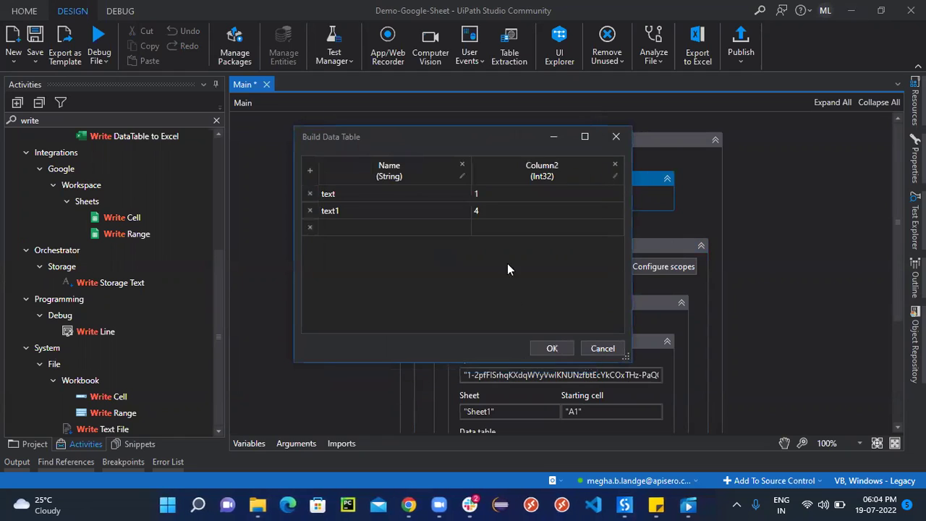
Rename the second column of the data table City
click(616, 176)
drag(484, 157, 400, 155)
key(BackSpace)
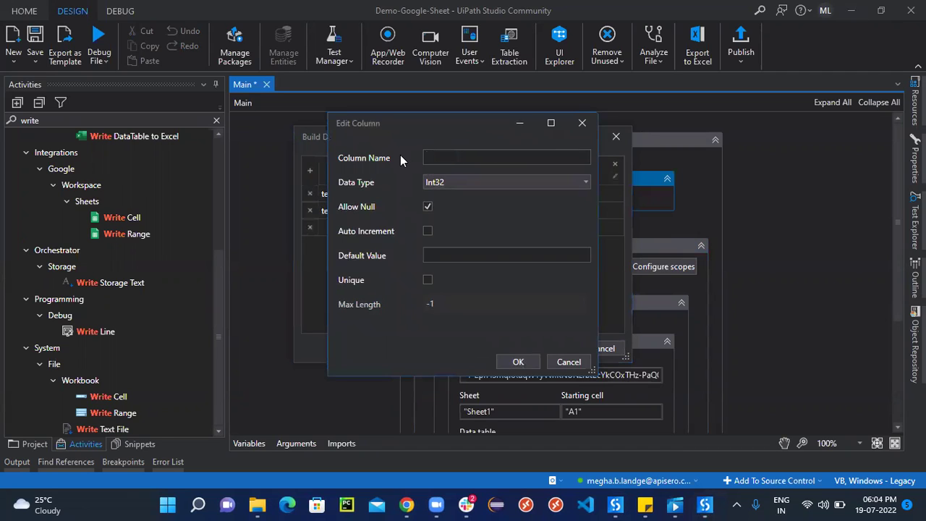
text(DateOfBirth)
drag(475, 157, 412, 156)
key(BackSpace)
click(515, 361)
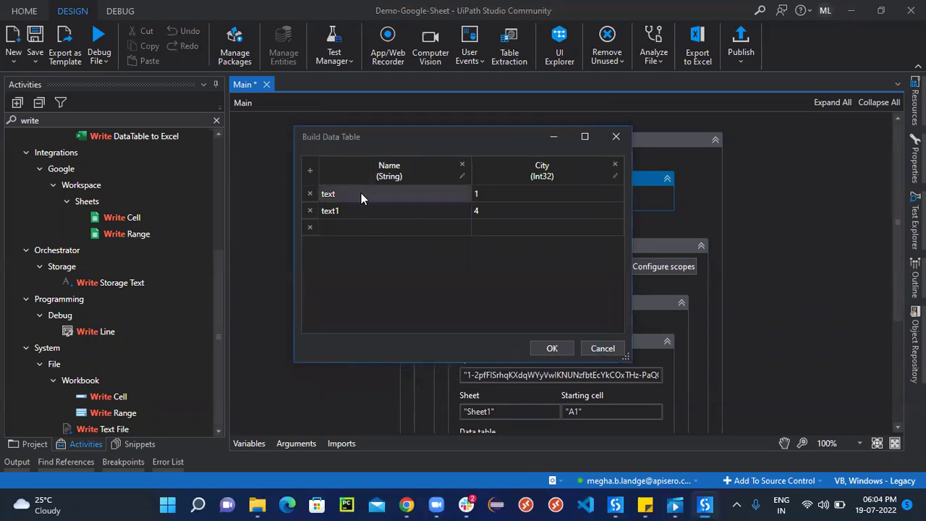
Replace the first row's Name value with a person's first name
click(462, 194)
click(462, 194)
key(BackSpace)
text(Megha)
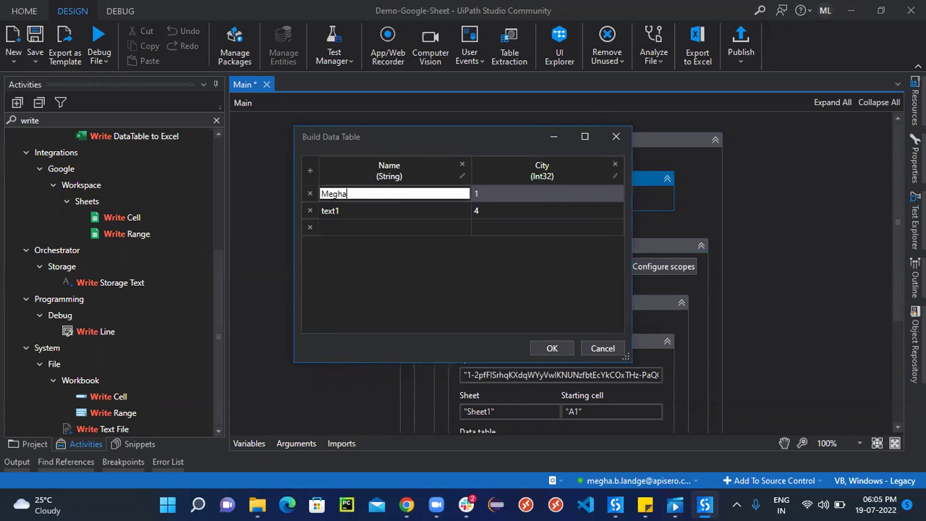
Try to set the first row's City value to Nanded
click(521, 196)
key(BackSpace)
text(Nanded)
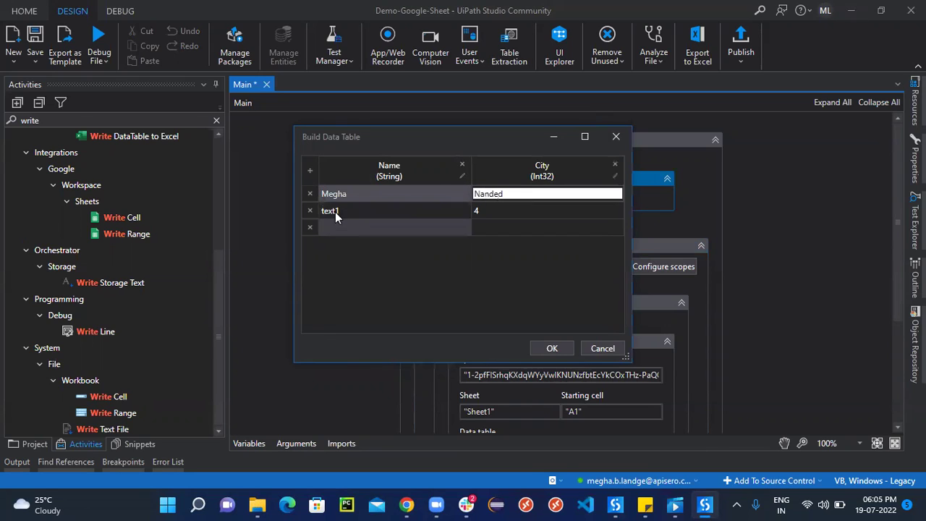
click(350, 211)
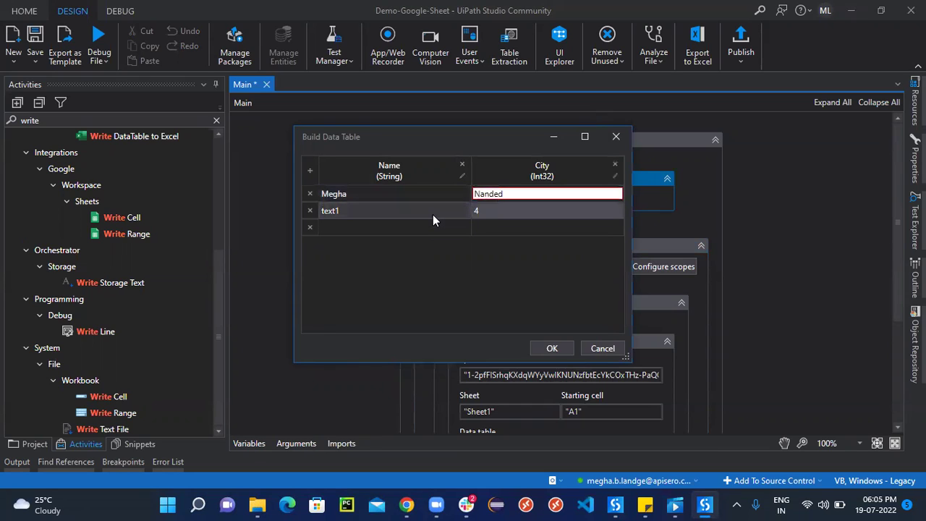
Clear the City value in the first row of the data table
click(547, 188)
click(544, 190)
key(BackSpace)
key(BackSpace)
key(BackSpace)
key(BackSpace)
key(BackSpace)
key(BackSpace)
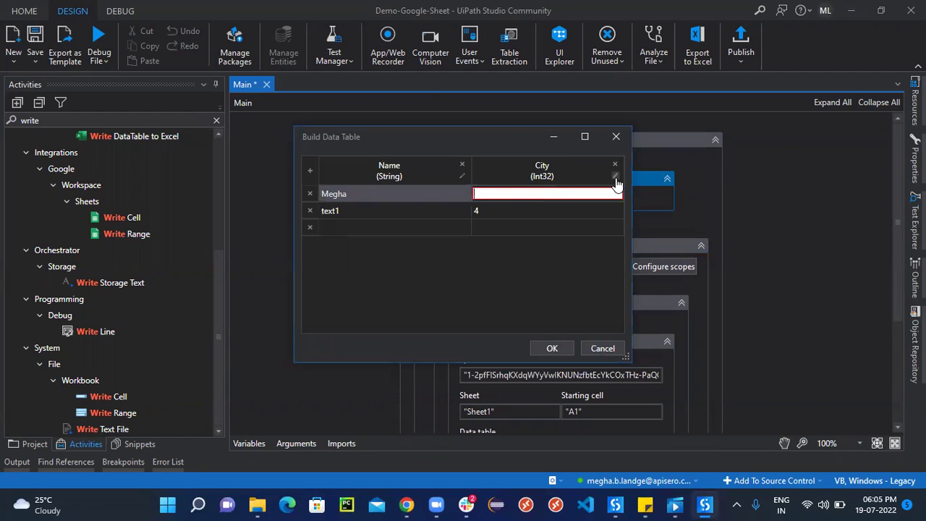
Change the City column's data type to String
click(615, 177)
click(546, 183)
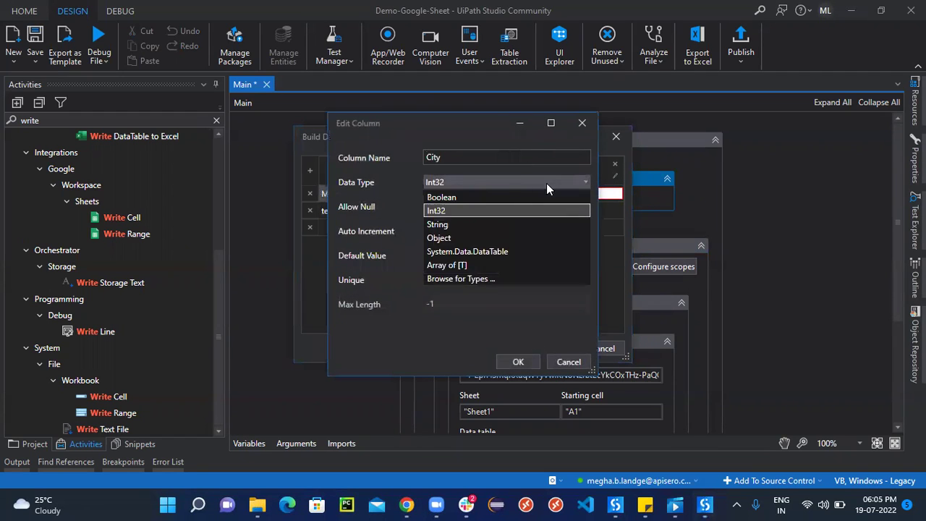
click(443, 233)
click(452, 181)
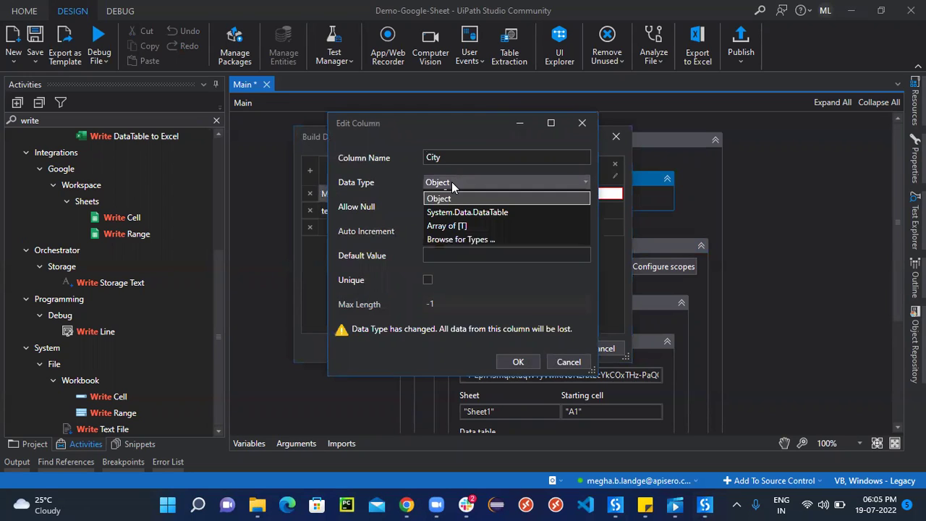
scroll(451, 210, up, 1)
click(442, 224)
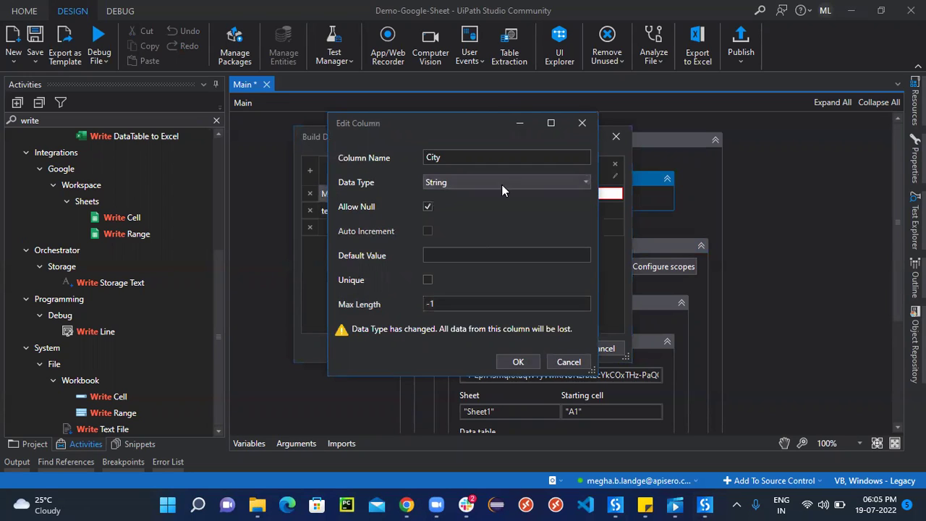
click(517, 362)
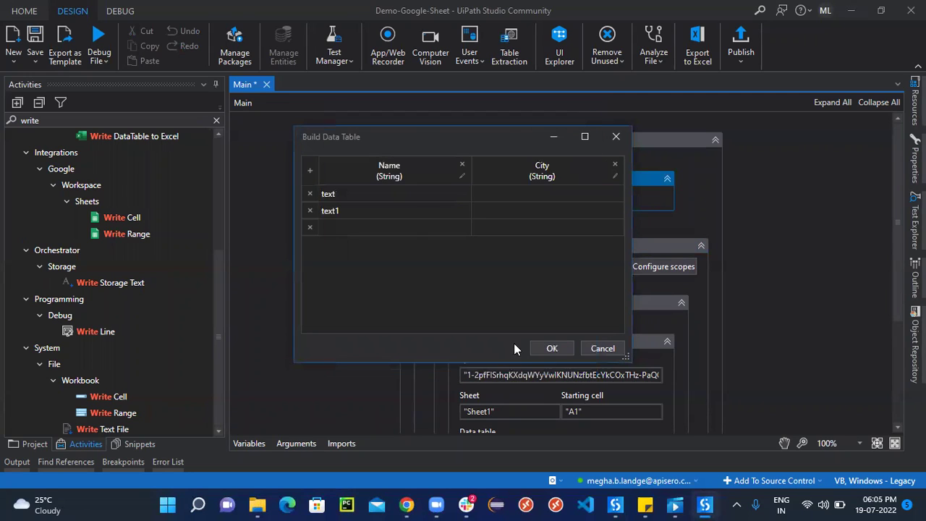
Fill the data table's first row with City value Nanded and a person's first name as the Name value
click(540, 194)
text(Nandee)
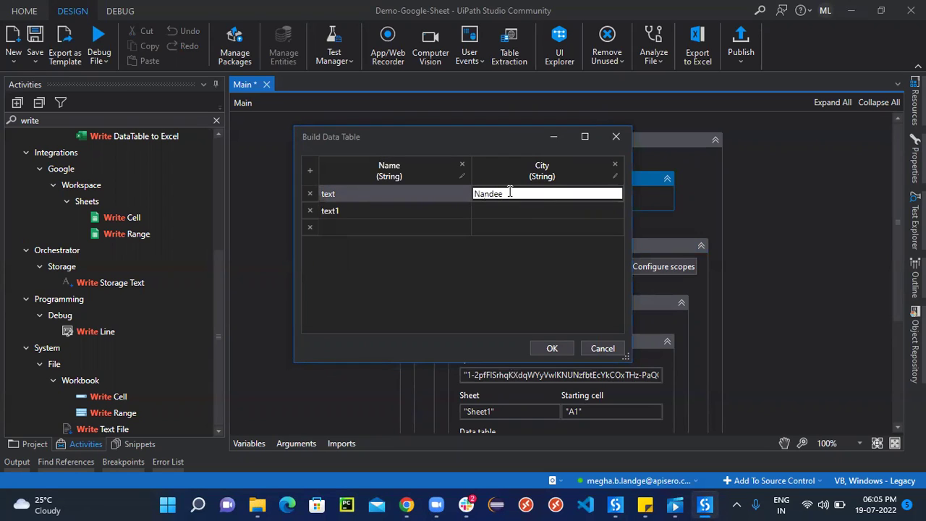
key(BackSpace)
text(d)
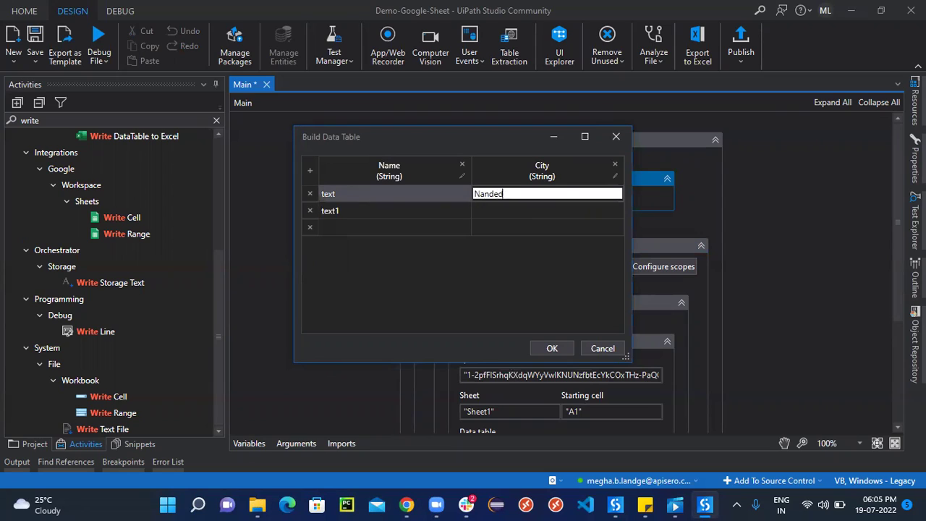
click(426, 195)
text(Megha)
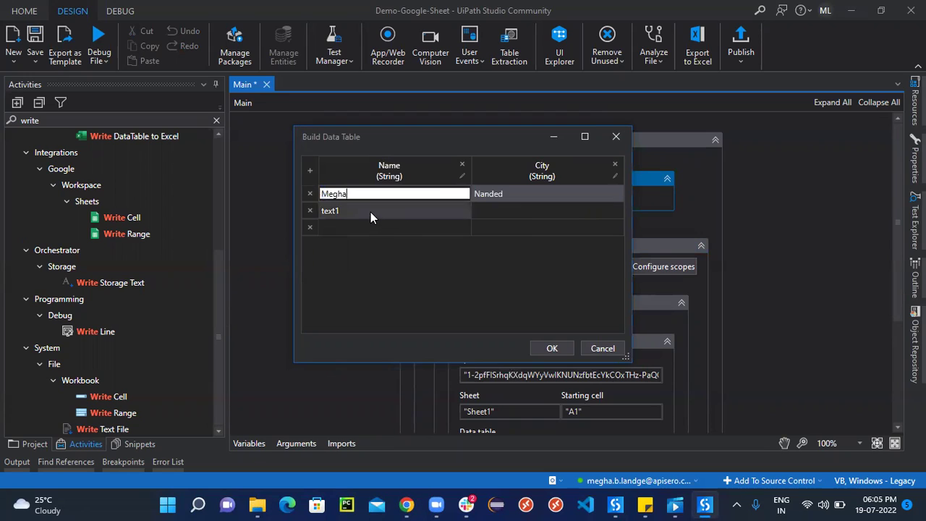
click(371, 211)
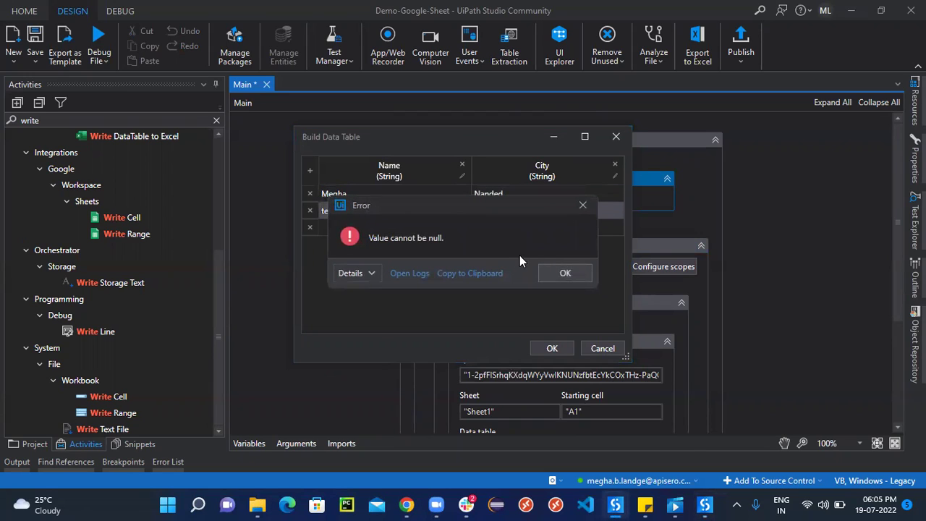
click(550, 271)
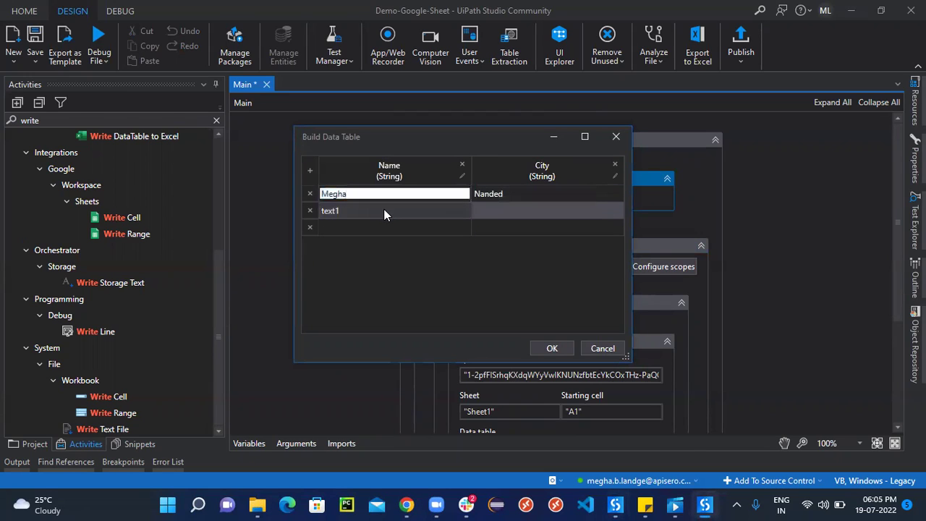
Try to replace the second row's Name value with a person's first name while its City value is empty
click(519, 209)
click(452, 210)
key(BackSpace)
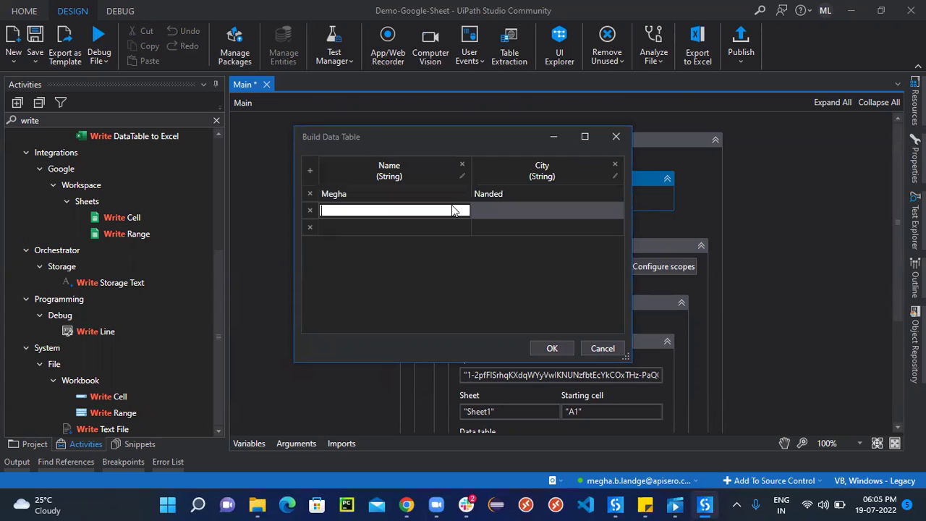
text(Sa)
click(495, 211)
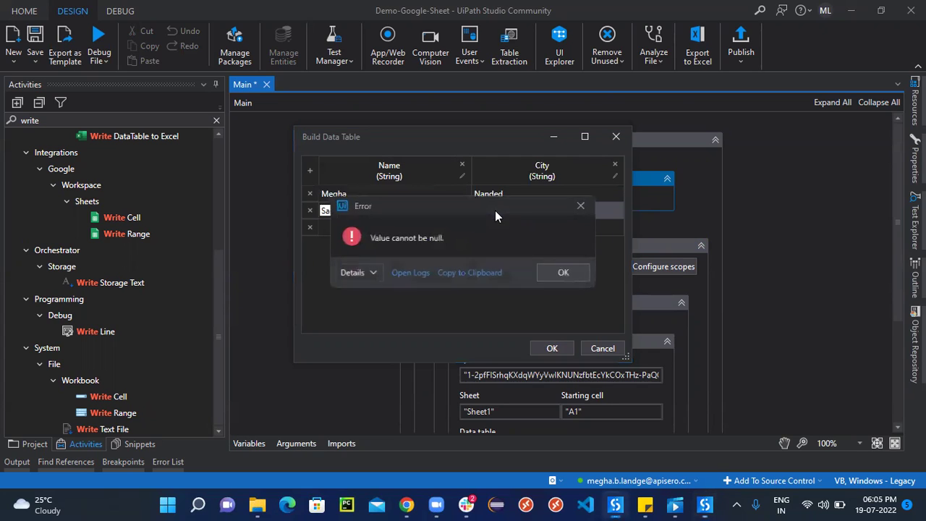
click(589, 278)
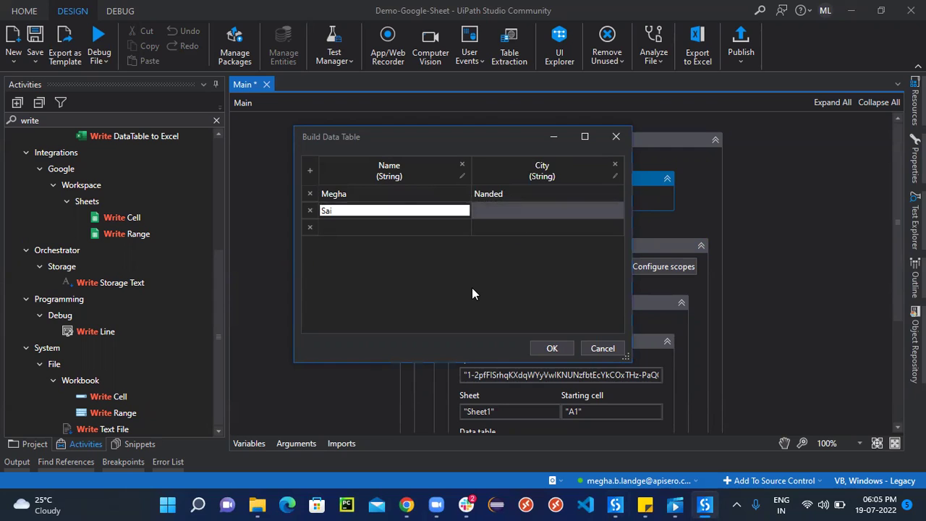
click(387, 191)
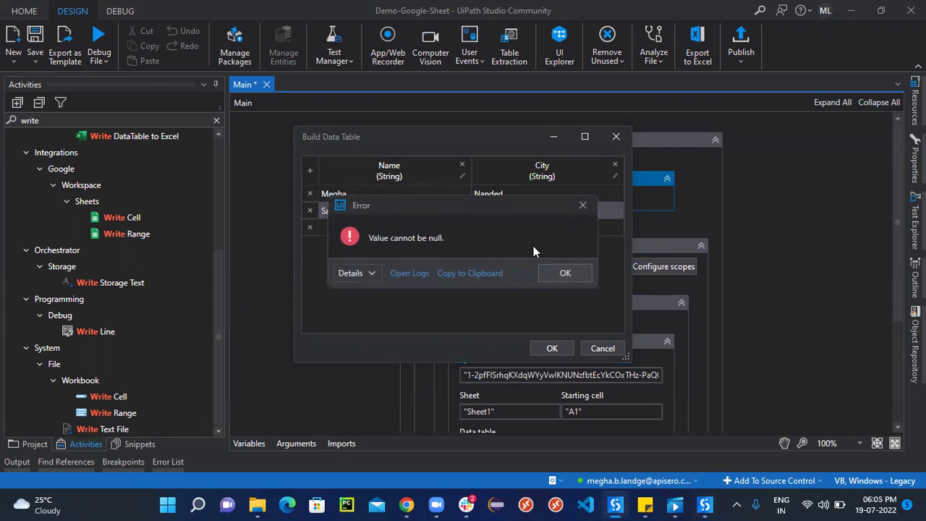
click(561, 273)
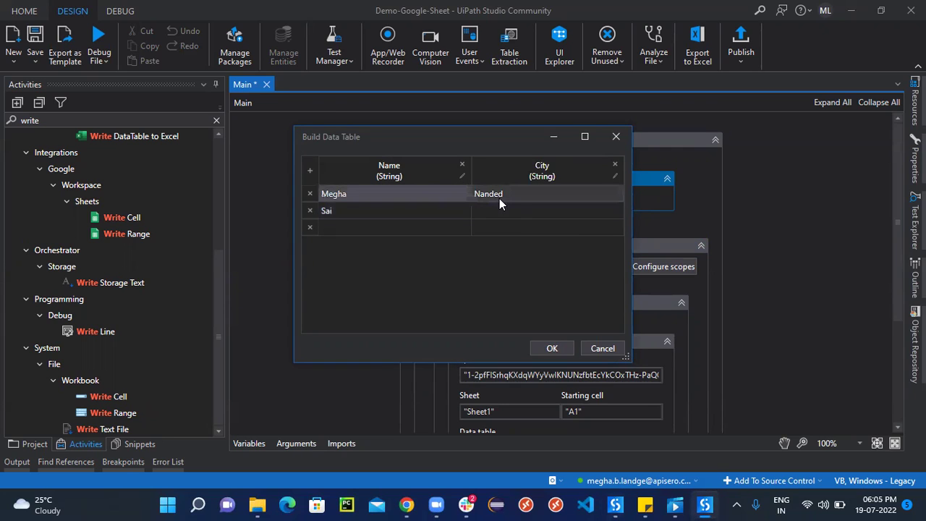
click(536, 215)
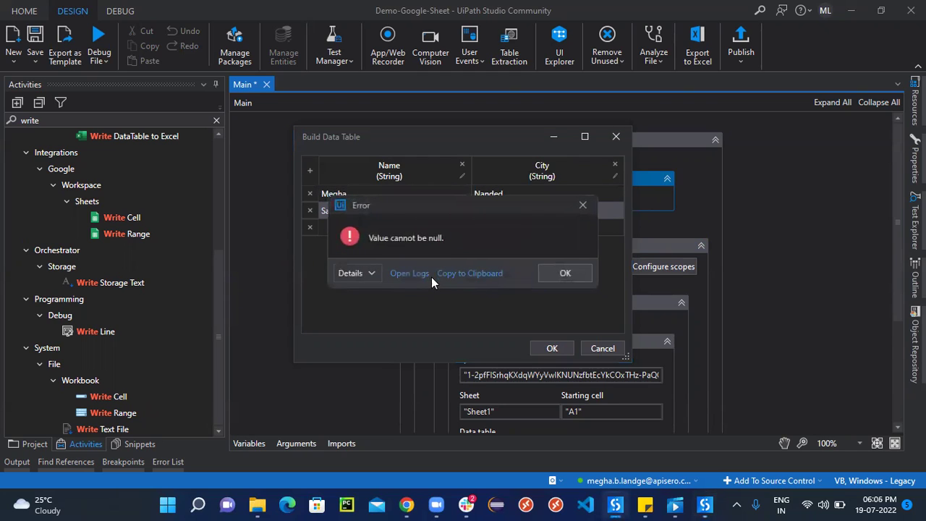
click(562, 273)
Accept and reopen the data table to set the second row's City value to abc, and save the workflow
click(554, 348)
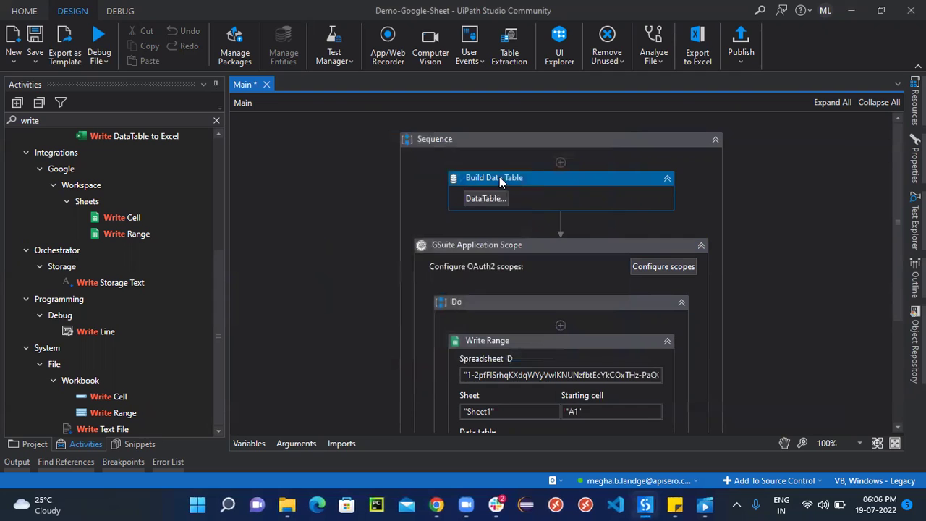
click(490, 199)
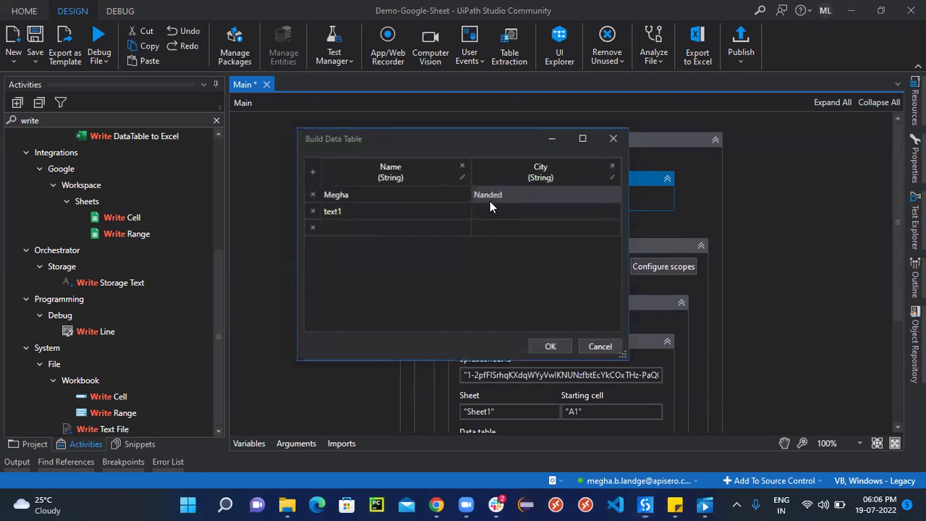
click(504, 214)
click(502, 214)
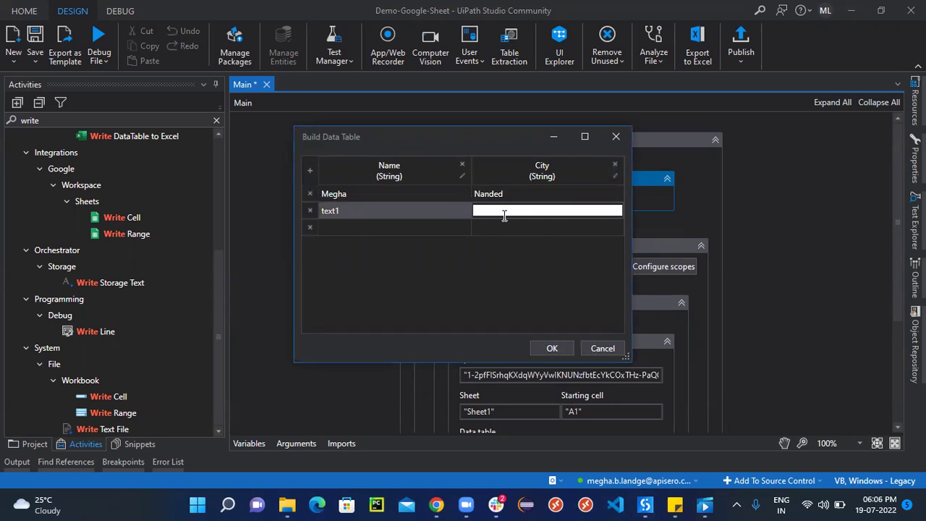
text(abc)
click(552, 348)
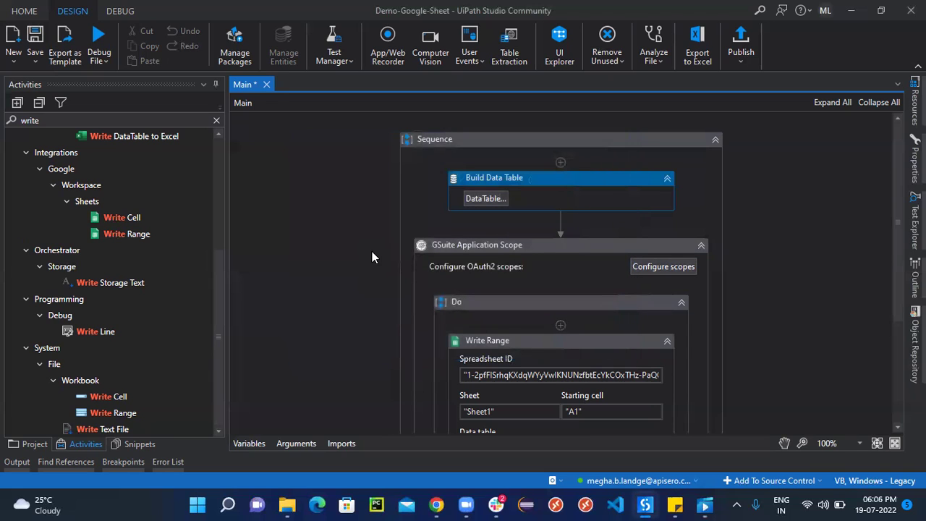
key(ctrl+s)
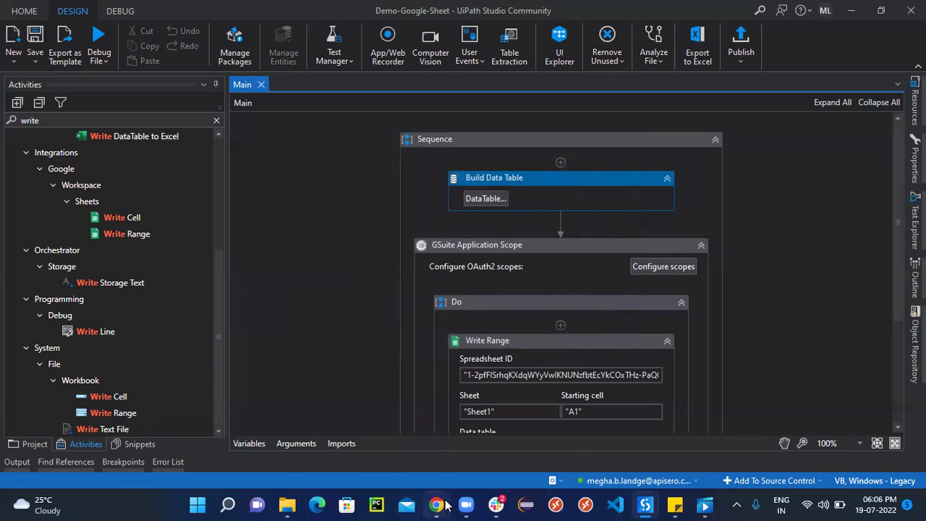
mouse_move(436, 504)
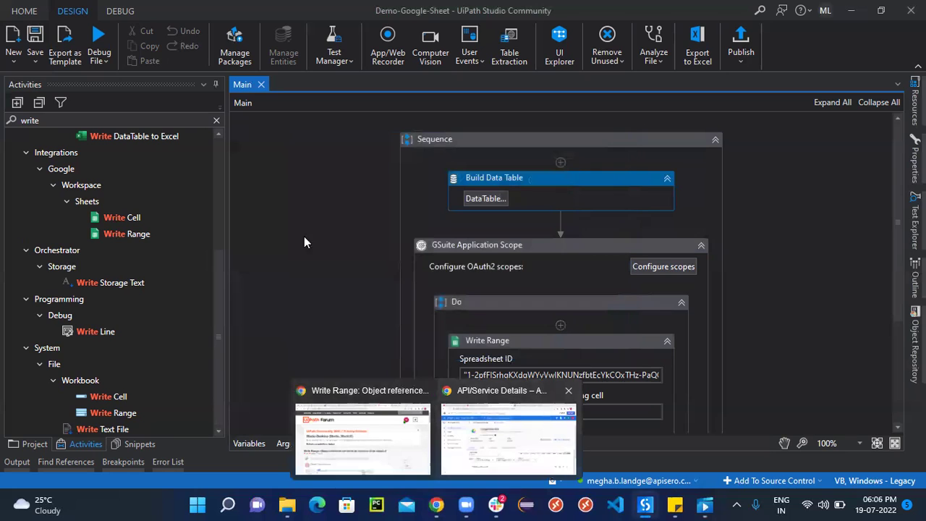
click(505, 442)
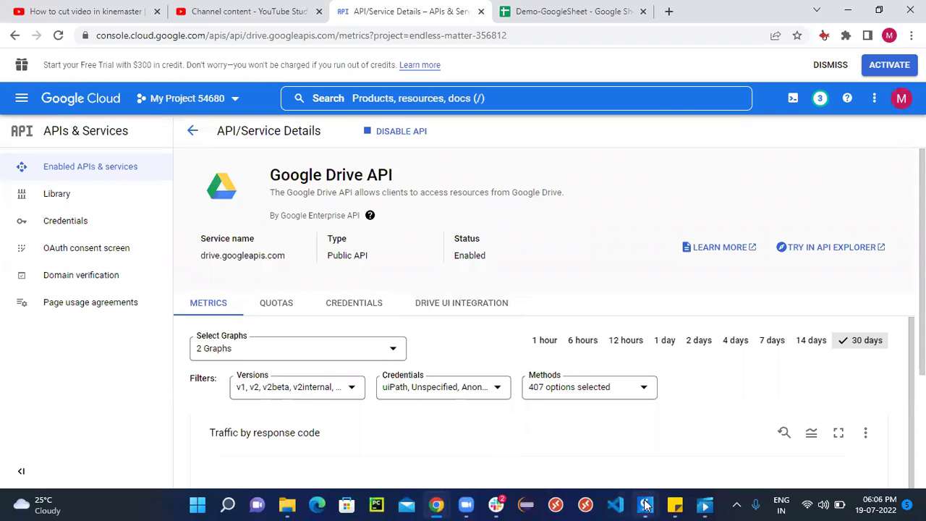
mouse_move(644, 505)
click(576, 435)
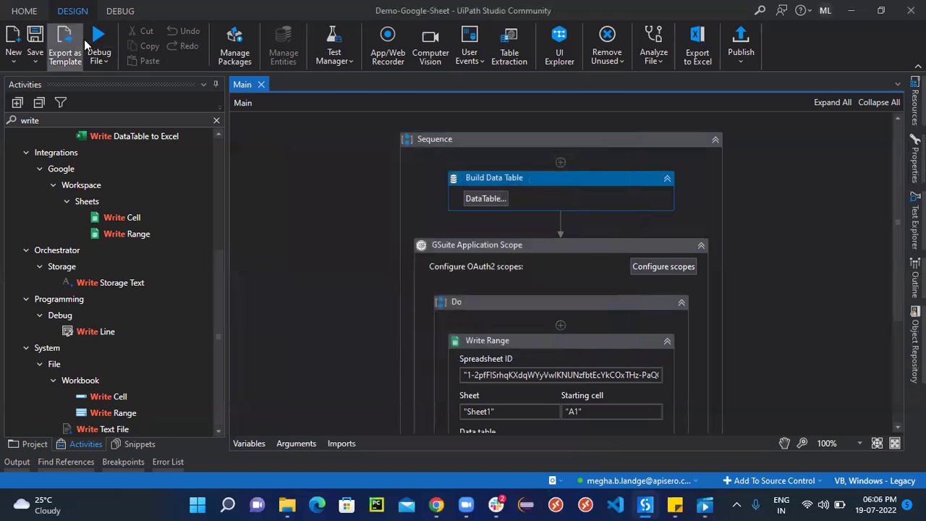
Run the Main workflow file and check its execution log in the output
click(111, 62)
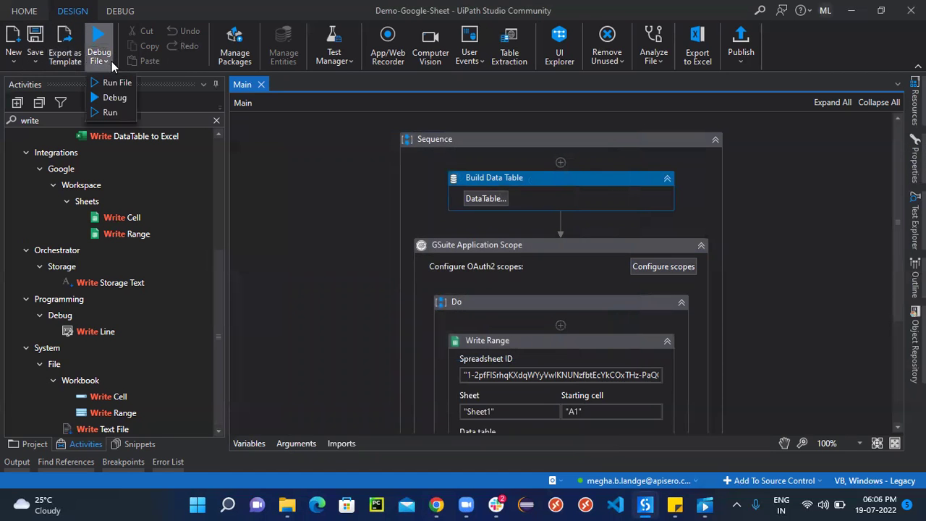
click(121, 81)
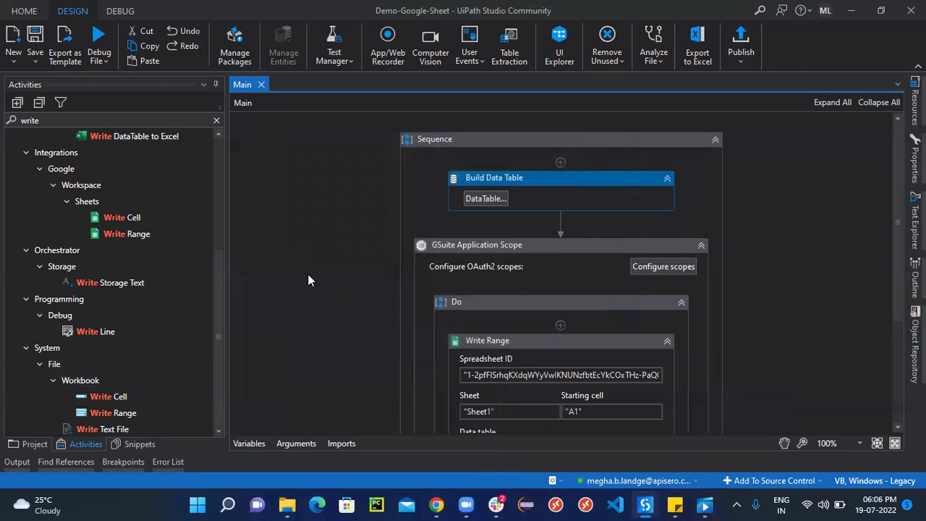
click(16, 464)
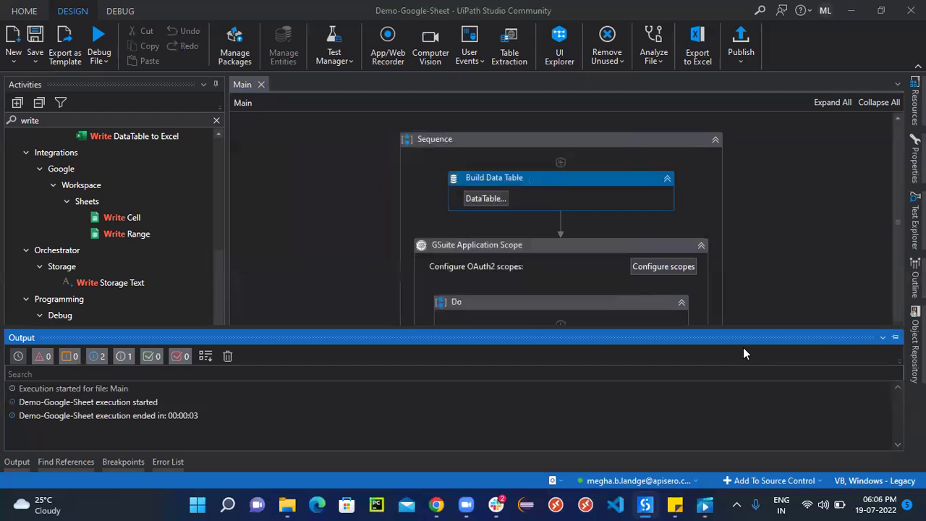
click(883, 338)
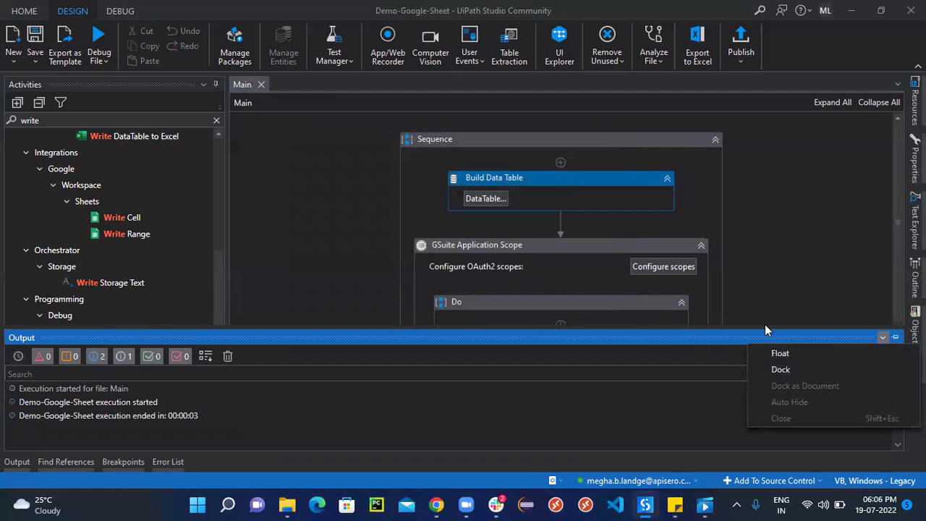
key(Escape)
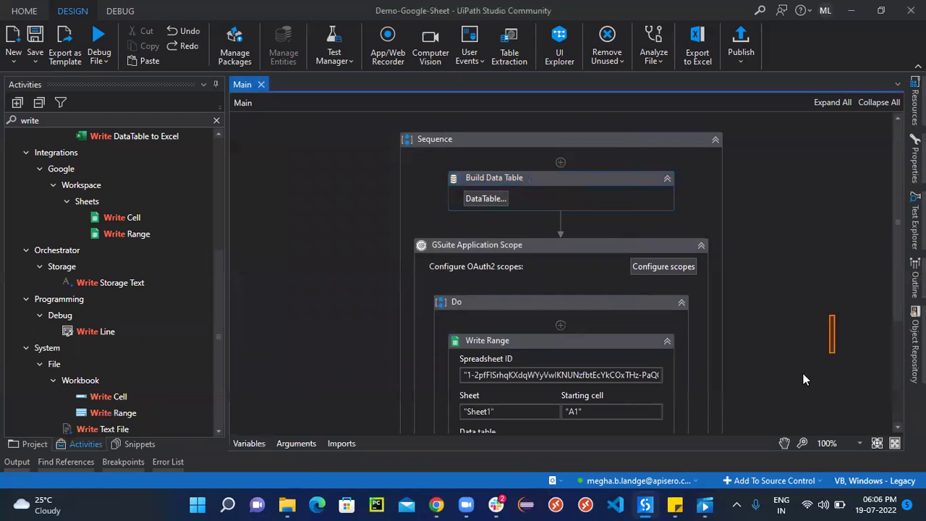
Switch to Chrome and examine the data written to Sheet1 of Demo-GoogleSheet
drag(900, 300, 889, 401)
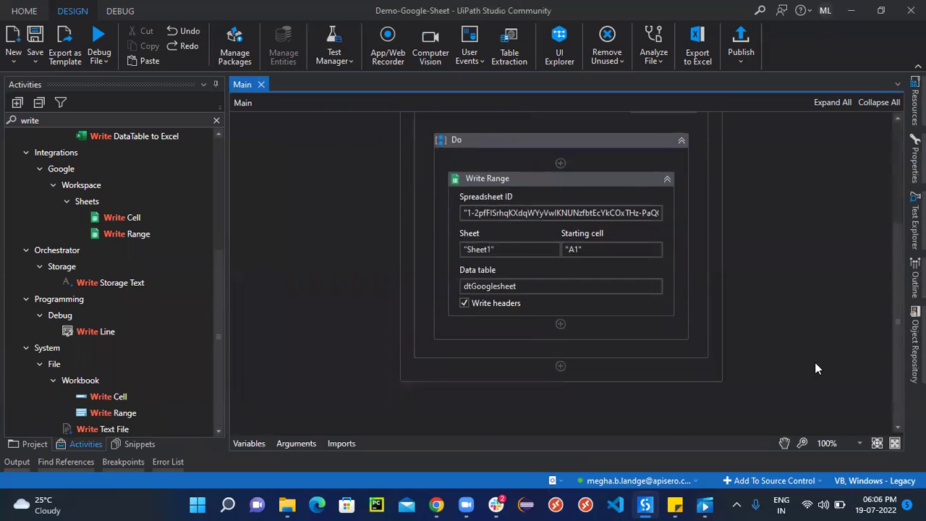
click(560, 324)
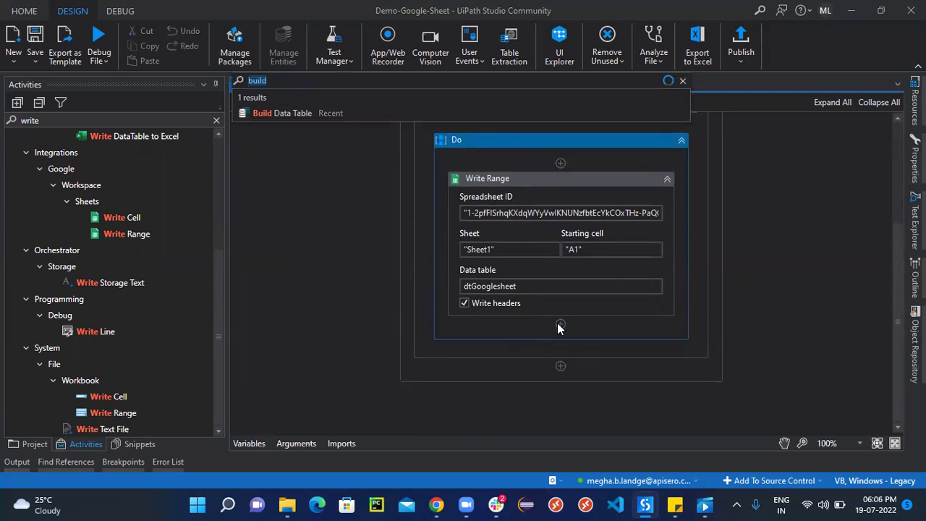
mouse_move(436, 504)
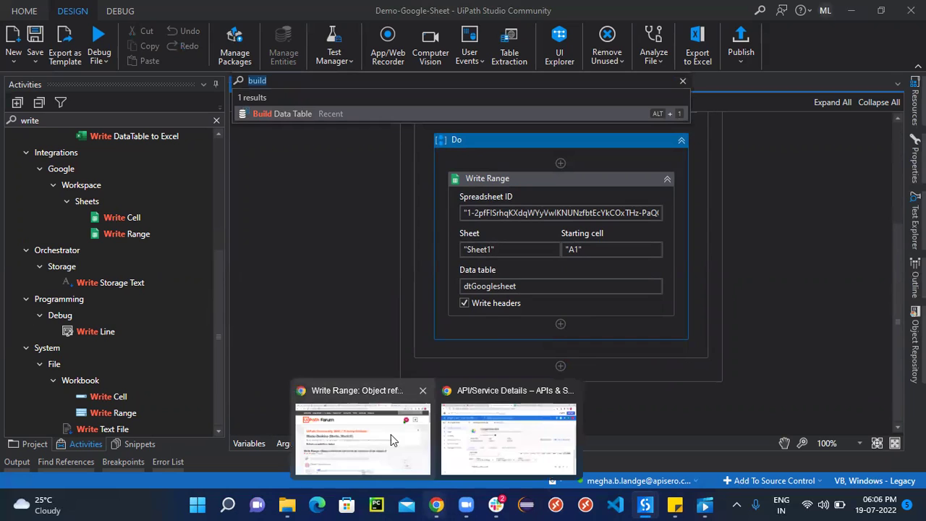
click(486, 435)
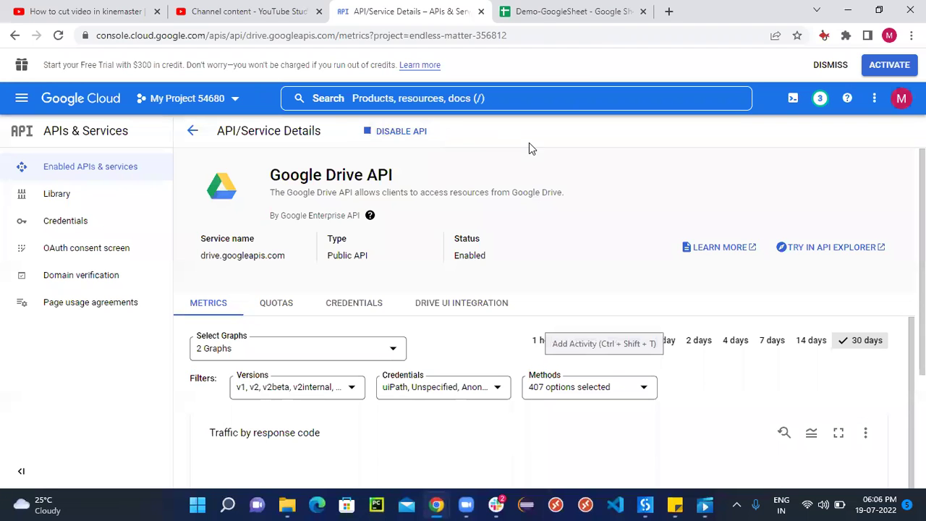
click(593, 12)
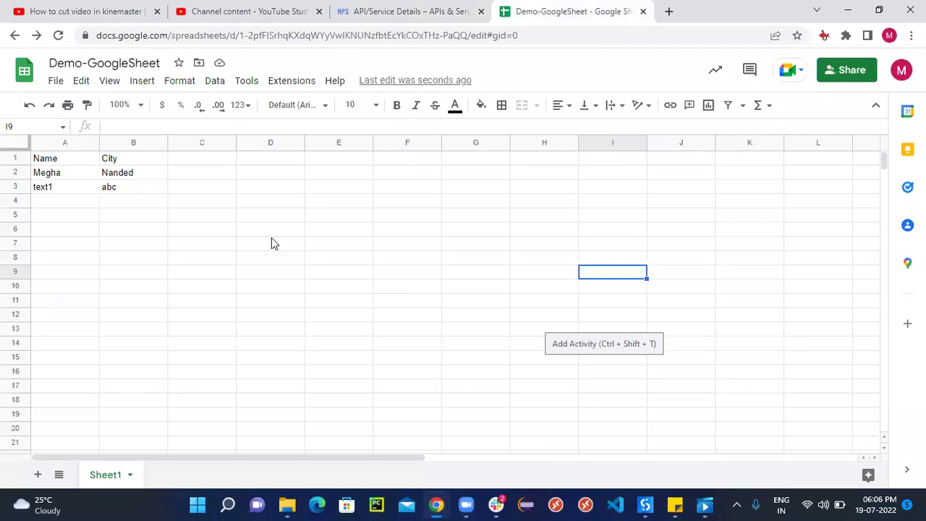
click(253, 215)
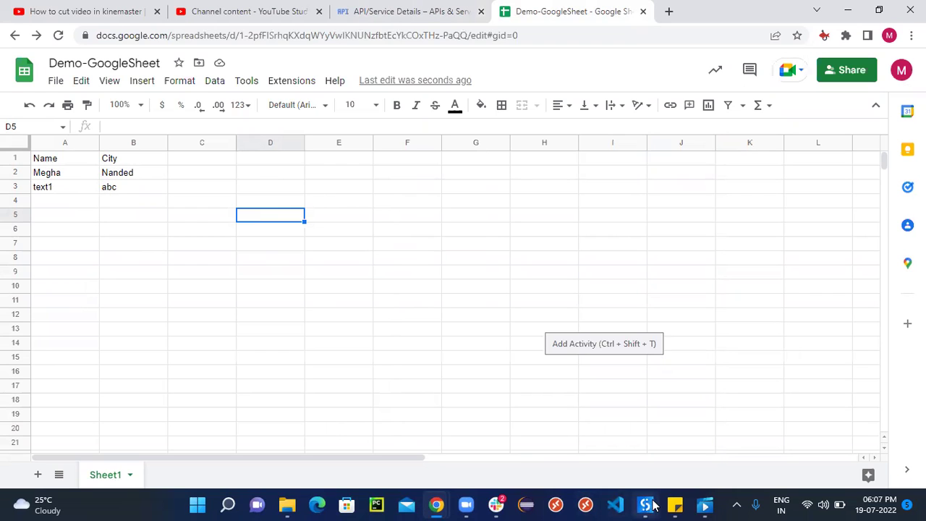
Switch back to UiPath Studio and review the rows defined in the Build Data Table activity
mouse_move(645, 505)
click(528, 440)
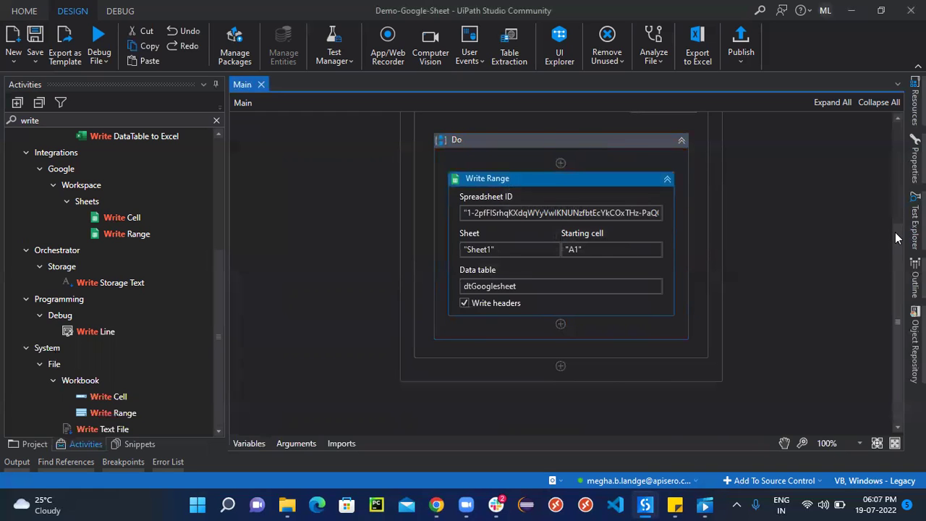
drag(897, 234, 884, 107)
click(474, 198)
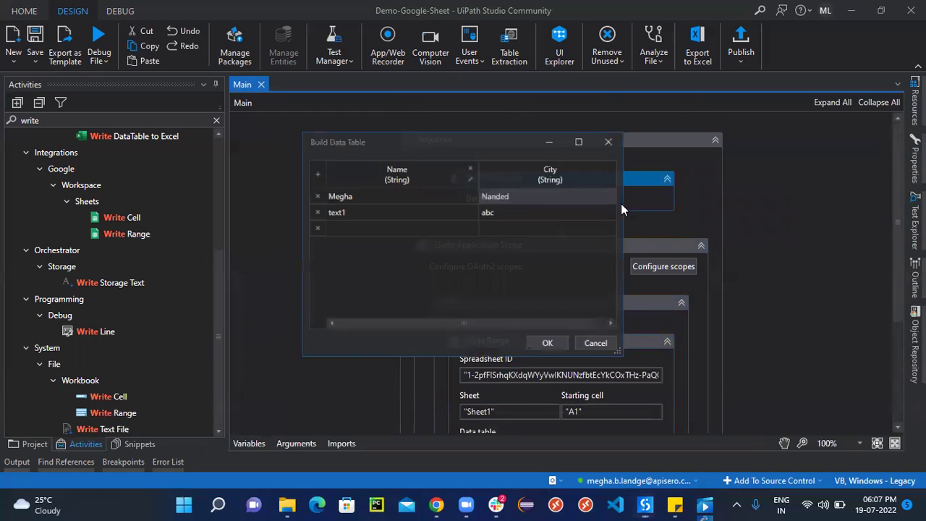
click(539, 349)
View Demo-GoogleSheet in Chrome once more, and return to UiPath Studio to look over the whole sequence
mouse_move(437, 505)
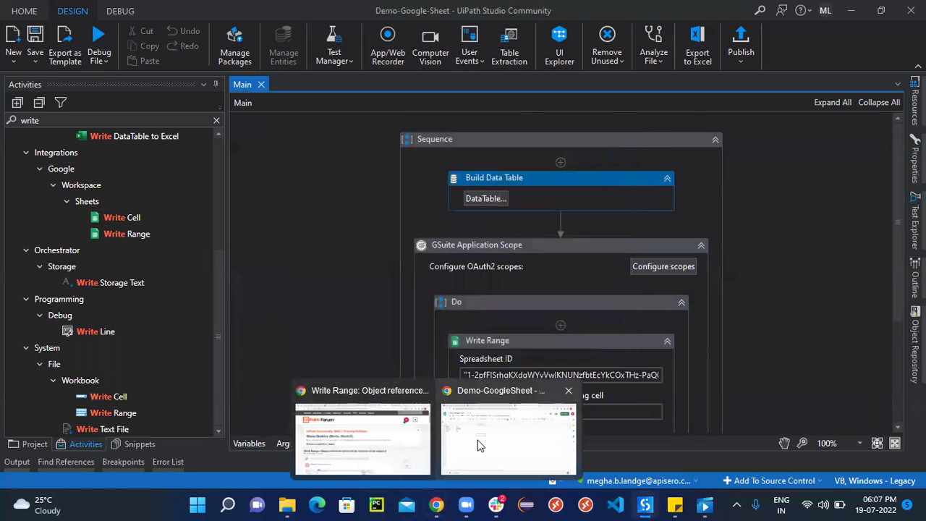
click(478, 440)
click(646, 504)
click(579, 419)
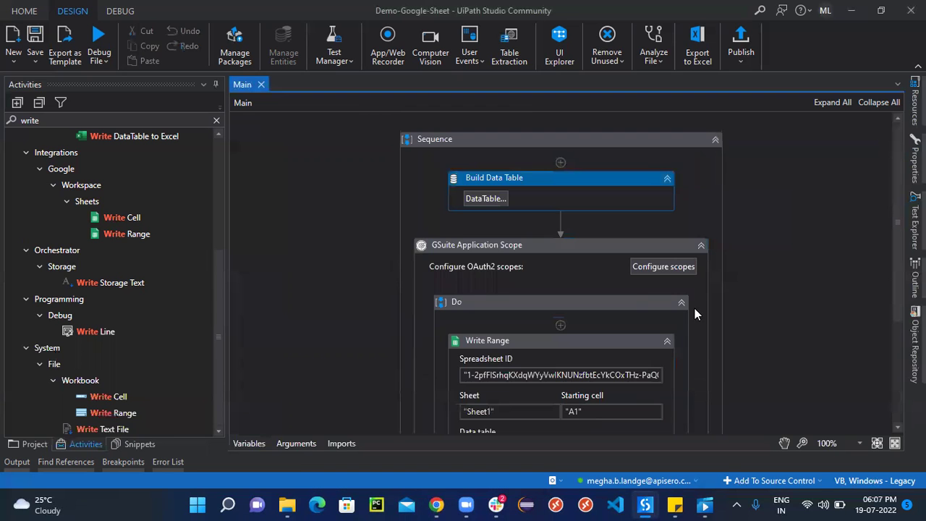
scroll(891, 295, down, 3)
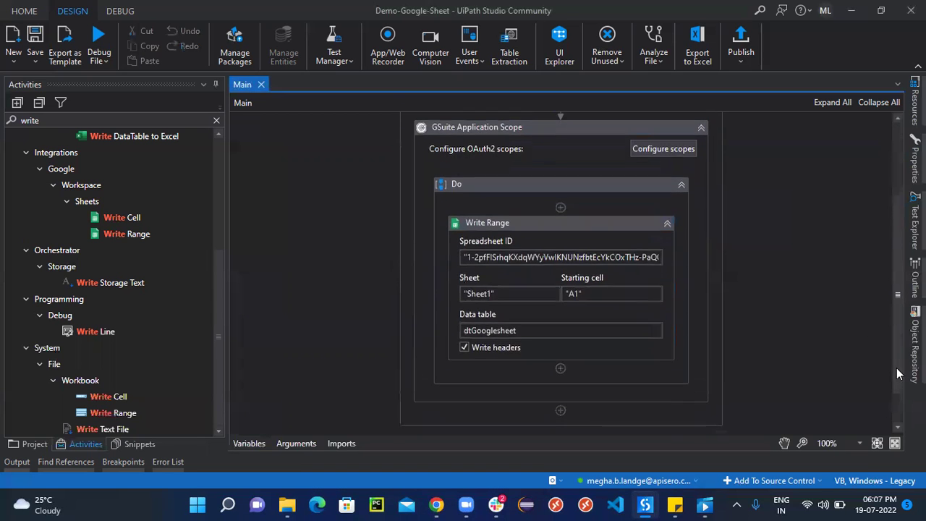
scroll(891, 295, up, 3)
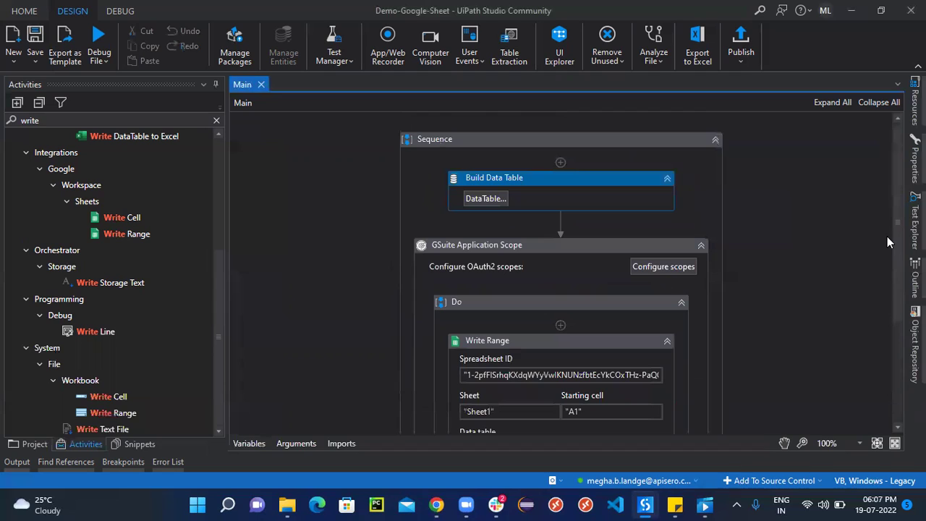